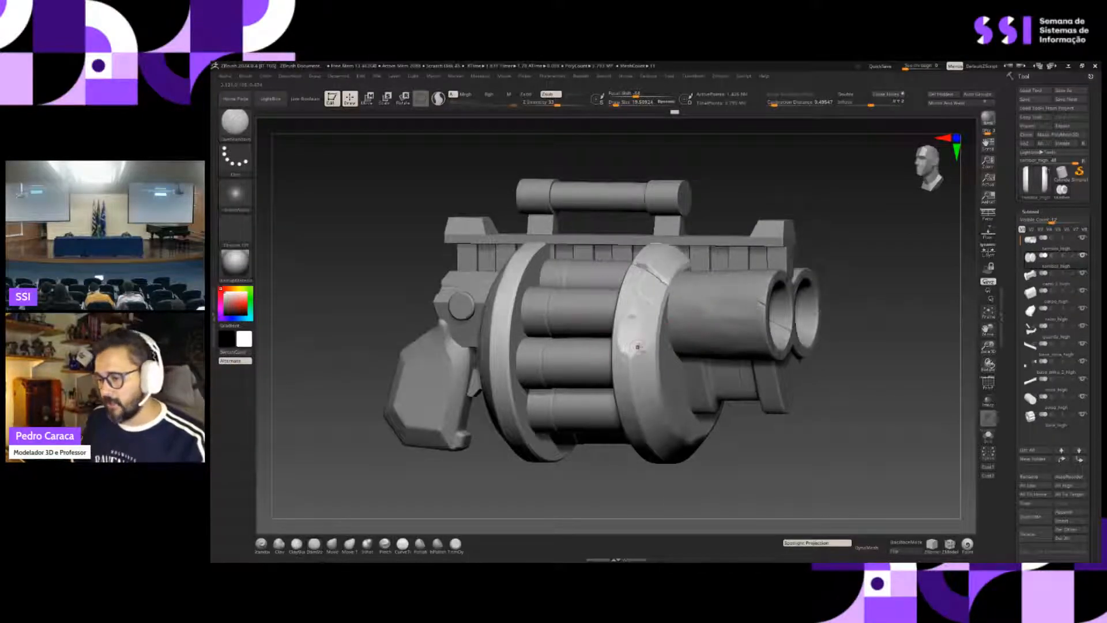
- Examine the weapon model from several sides and render a preview of the damaged drum edge and barrel
mouse_move(638, 347)
right_mouse_down("ctrl")
mouse_move(652, 337)
mouse_move(635, 338)
mouse_move(663, 343)
mouse_move(664, 315)
mouse_move(653, 359)
right_mouse_up("ctrl")
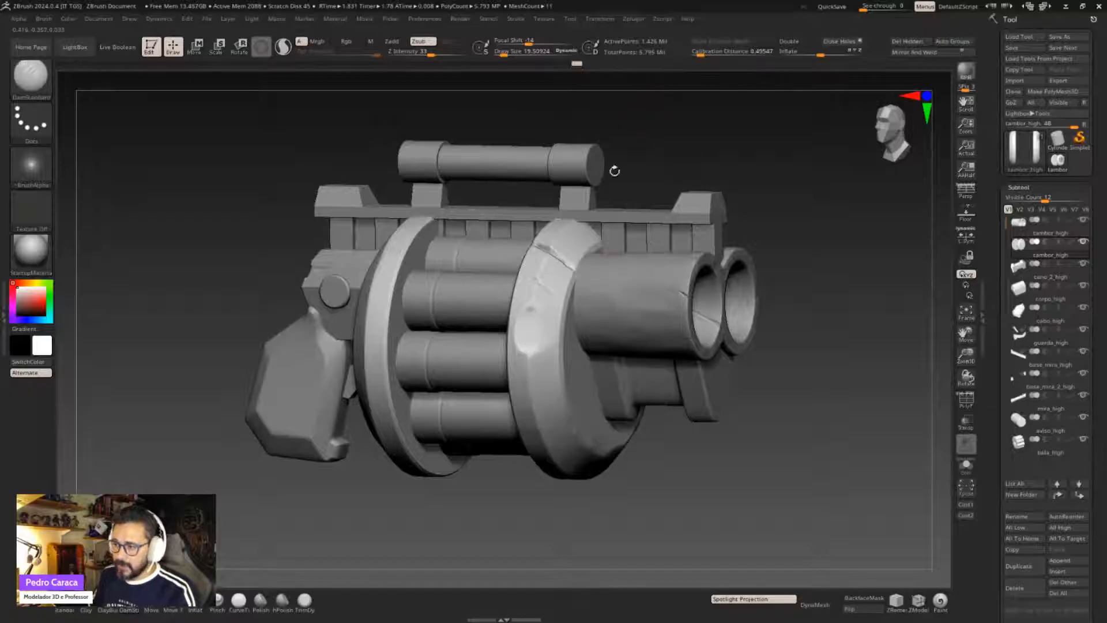
left_click_drag(613, 168, 594, 300)
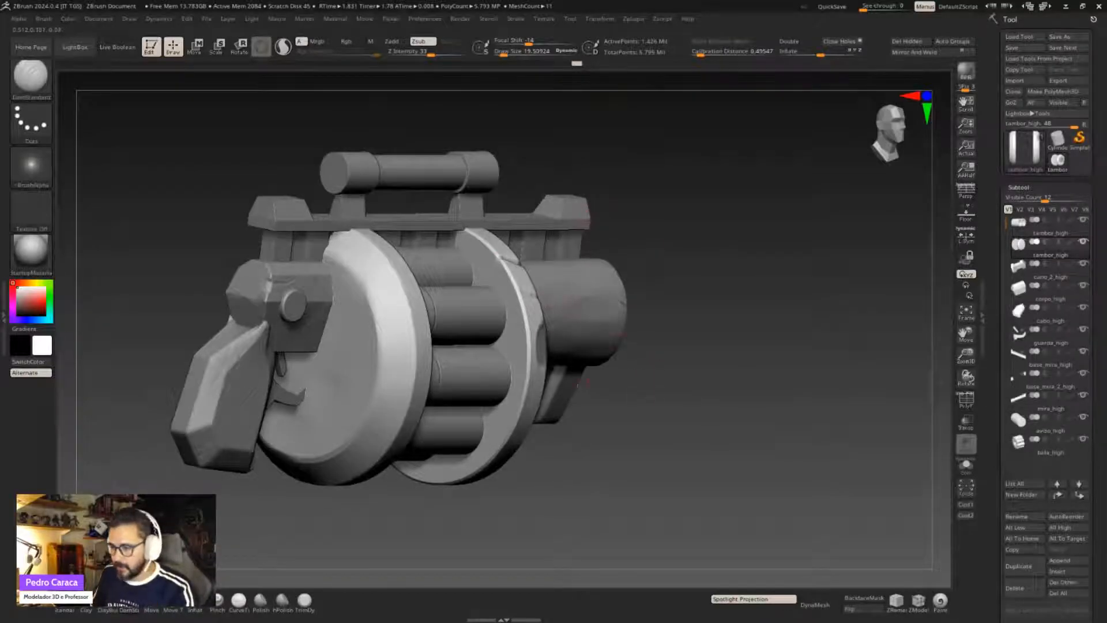
left_click_drag(584, 383, 490, 369)
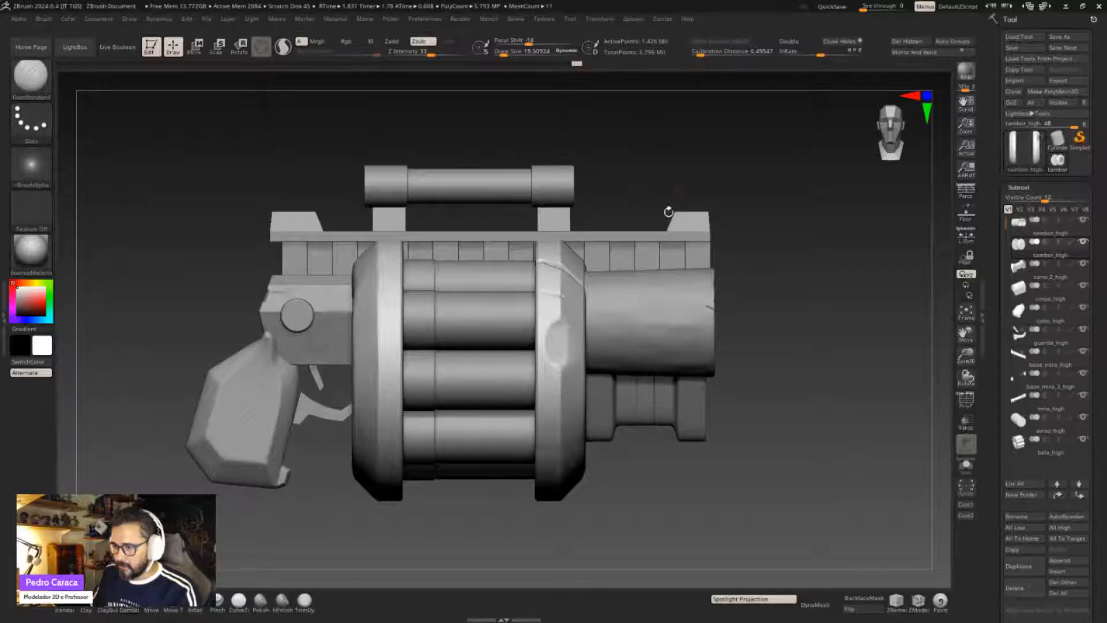
right_click_drag(609, 295, 522, 315)
left_click(966, 74)
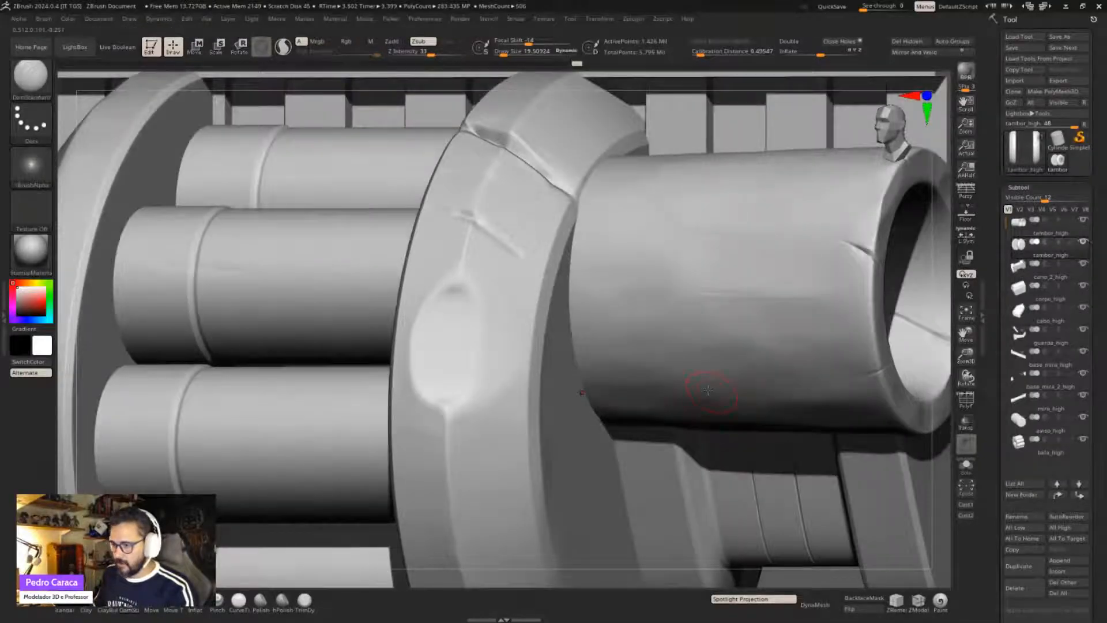
- Display the polygon wireframe over the model, render it, and examine the drum's mesh density up close
mouse_move(708, 391)
right_mouse_down("ctrl")
mouse_move(698, 311)
mouse_move(701, 393)
right_mouse_up("ctrl")
key("shift+f")
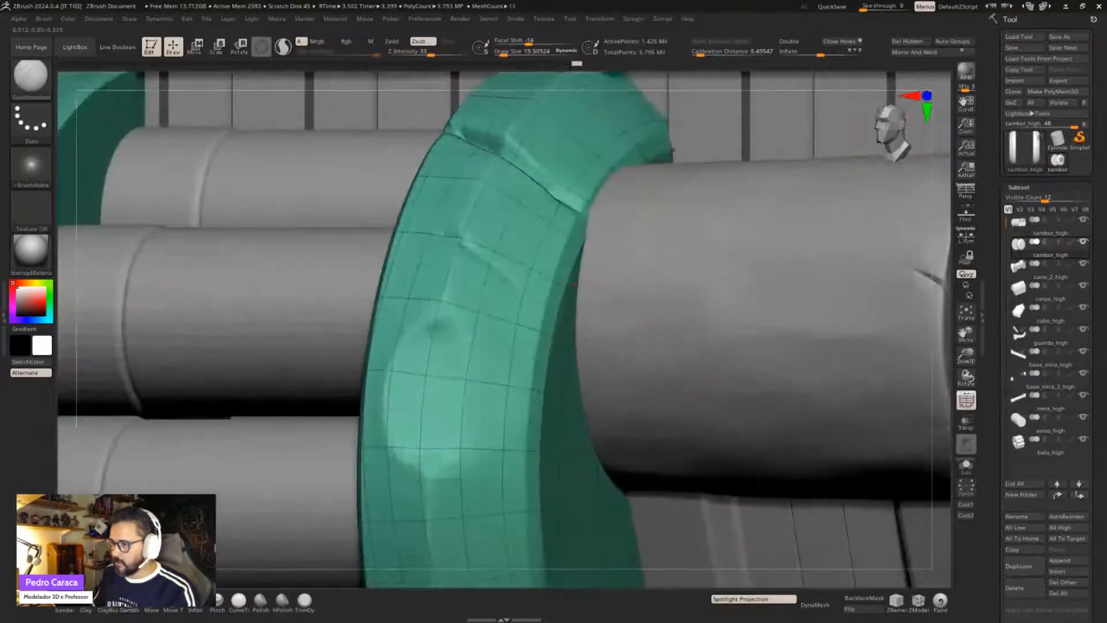
left_click(966, 73)
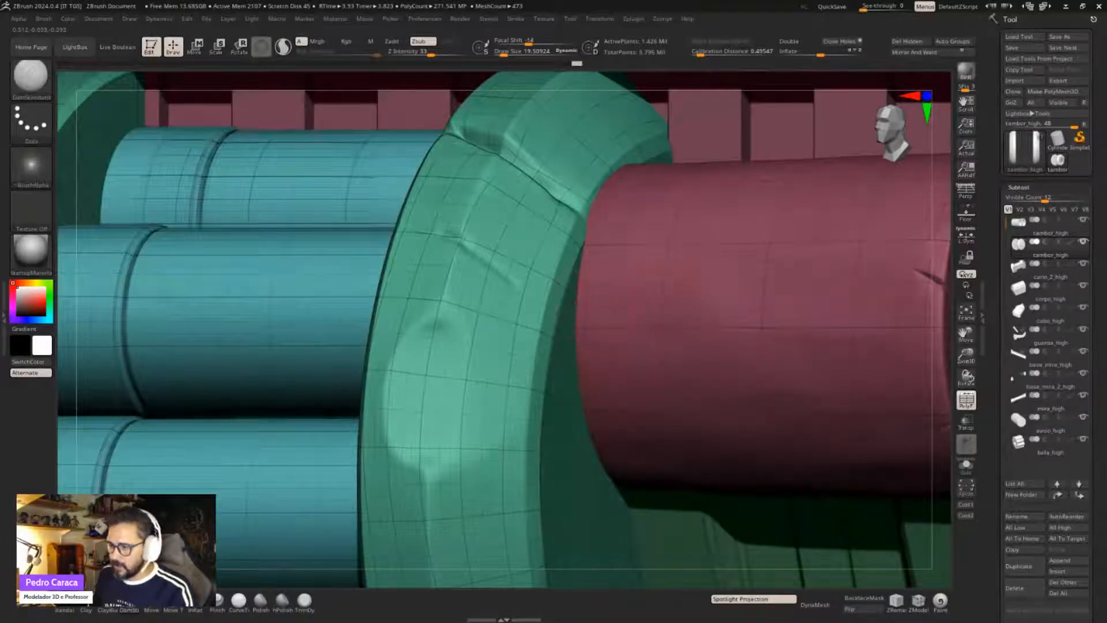
right_click_drag(479, 339, 466, 426, "ctrl")
right_click_drag(515, 370, 542, 377, "ctrl")
- Annotate the close-up of the drum's mesh with three adjoining four-sided outlines and clear the annotation
key("ctrl")
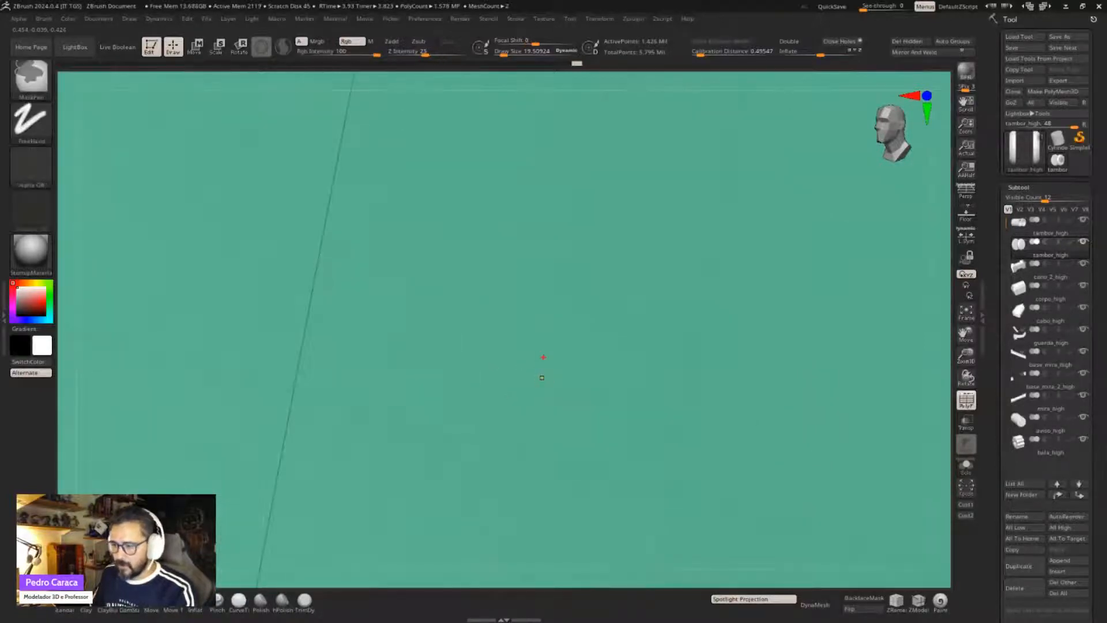
mouse_move(513, 289)
left_mouse_down("ctrl")
mouse_move(480, 367)
mouse_move(549, 341)
mouse_move(492, 297)
mouse_move(522, 211)
mouse_move(492, 297)
left_mouse_up("ctrl")
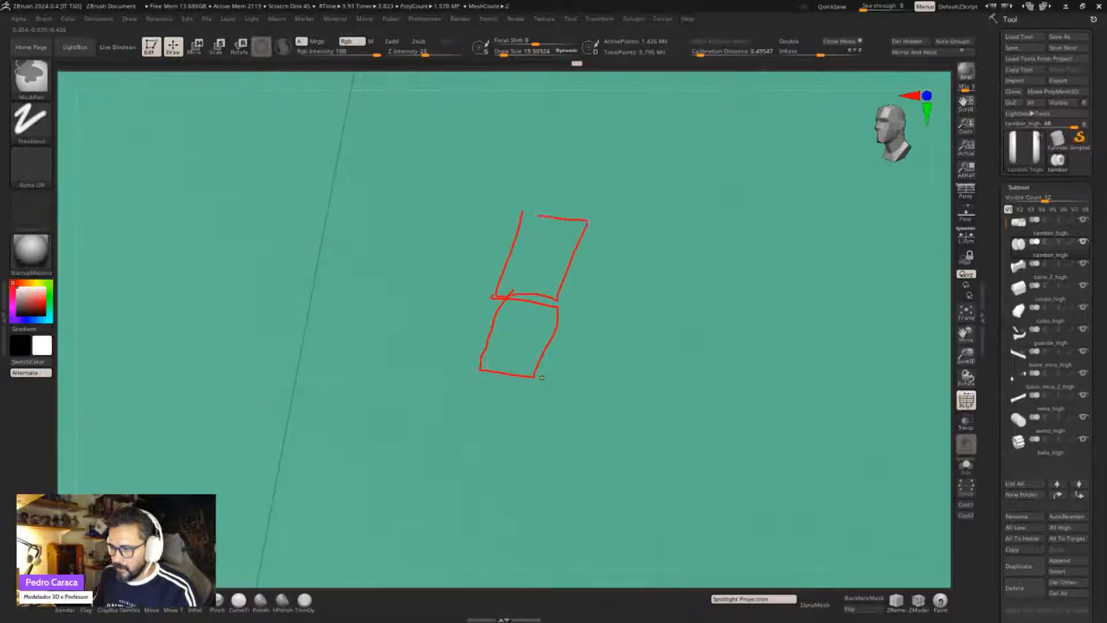
mouse_move(566, 251)
left_mouse_down("ctrl")
mouse_move(641, 245)
mouse_move(571, 225)
left_mouse_up("ctrl")
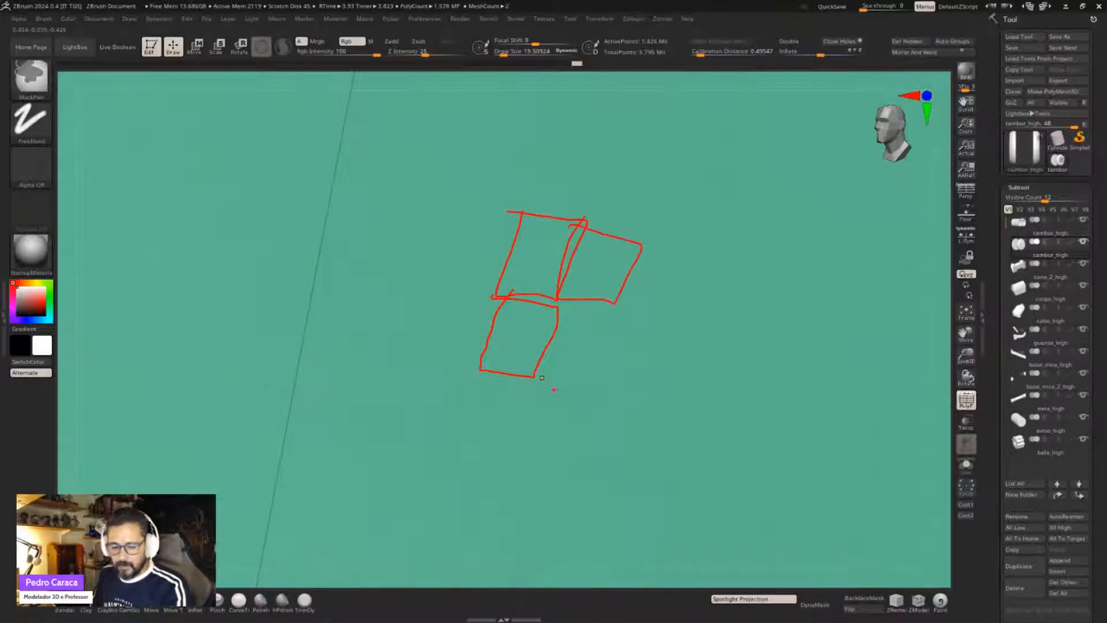
left_click_drag(558, 382, 562, 380, "ctrl")
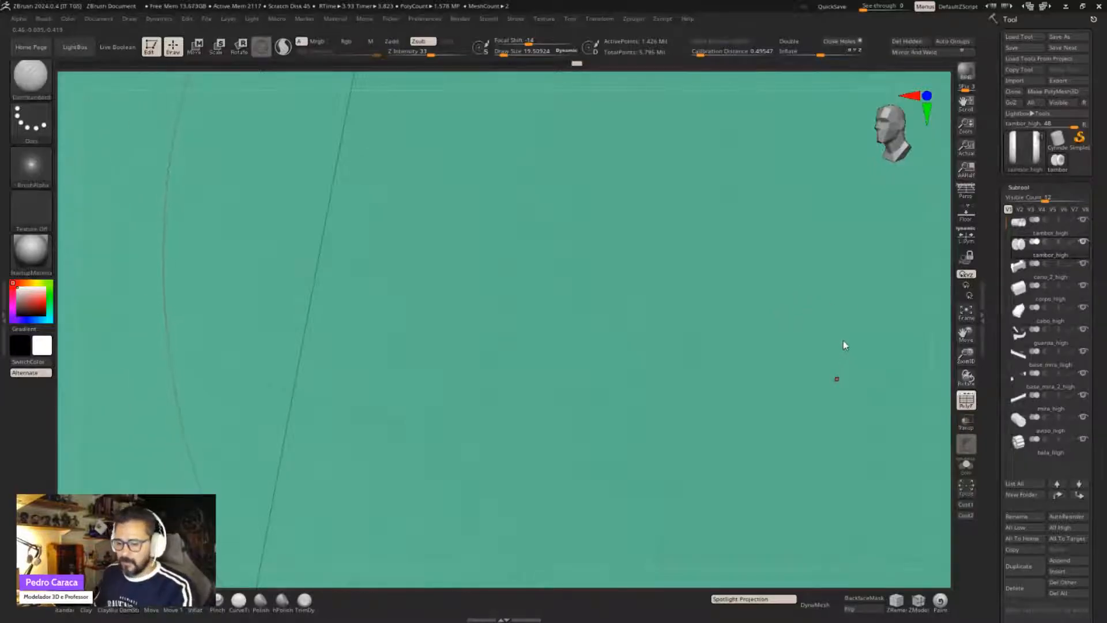
- Turn off the wireframe display and examine the drum's shaded surface from the muzzle side round to the rear
mouse_move(721, 329)
right_mouse_down("ctrl")
mouse_move(717, 304)
mouse_move(704, 319)
mouse_move(701, 297)
mouse_move(683, 353)
mouse_move(689, 451)
mouse_move(606, 344)
mouse_move(609, 405)
right_mouse_up("ctrl")
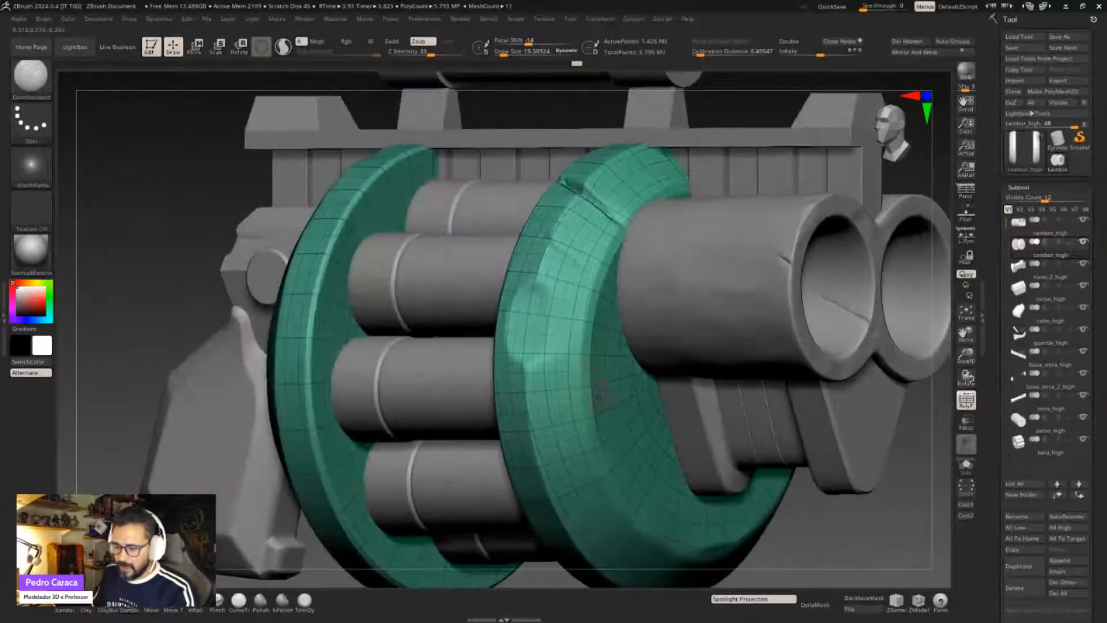
key("shift")
key("shift+f")
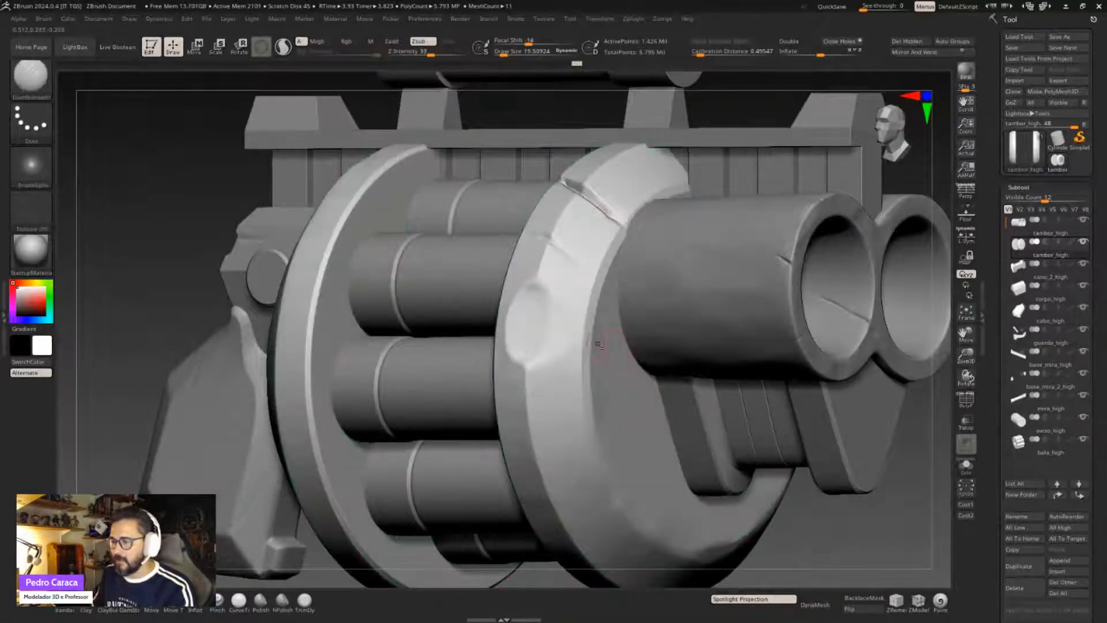
right_click_drag(586, 341, 584, 311, "ctrl")
left_click_drag(540, 372, 627, 443)
right_click_drag(597, 480, 687, 464)
mouse_move(686, 465)
right_mouse_down("alt")
mouse_move(808, 429)
mouse_move(900, 427)
right_mouse_up("alt")
- Try a few ClayBuildup strokes on the rear drum disc's outer face and undo them
left_click(107, 603)
mouse_move(384, 263)
left_mouse_down()
mouse_move(402, 206)
mouse_move(385, 272)
mouse_move(398, 317)
left_mouse_up()
right_click_drag(400, 380, 457, 360)
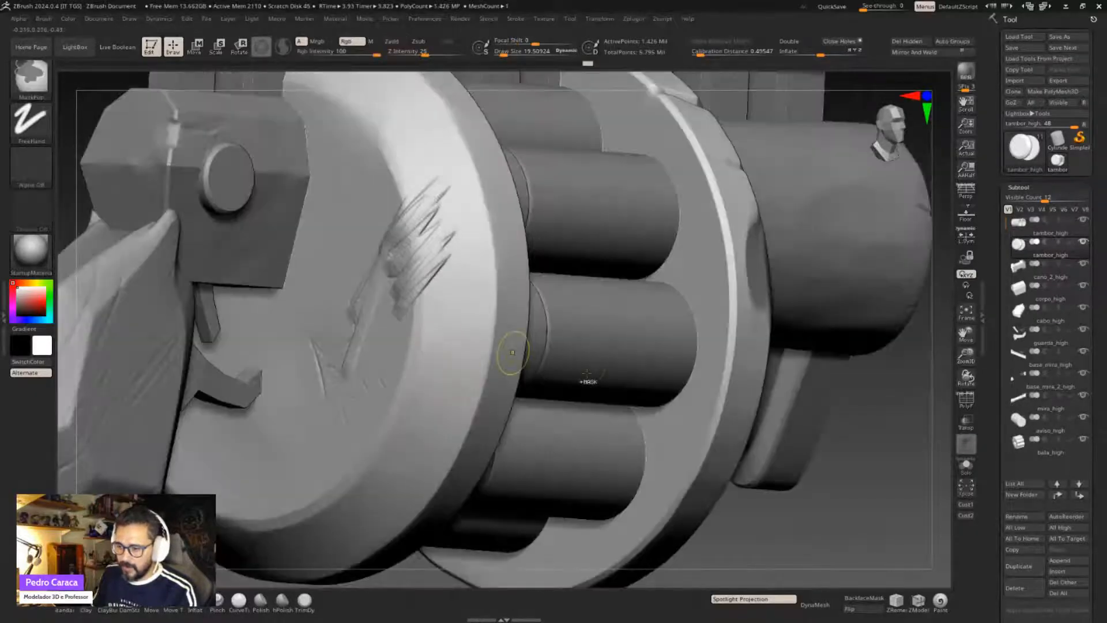
key("ctrl+z")
- Annotate the empty area beside the weapon with two adjoining squares, each split by a diagonal, and clear the annotation
mouse_move(585, 366)
right_mouse_down()
mouse_move(676, 367)
mouse_move(514, 352)
mouse_move(556, 378)
mouse_move(526, 349)
right_mouse_up()
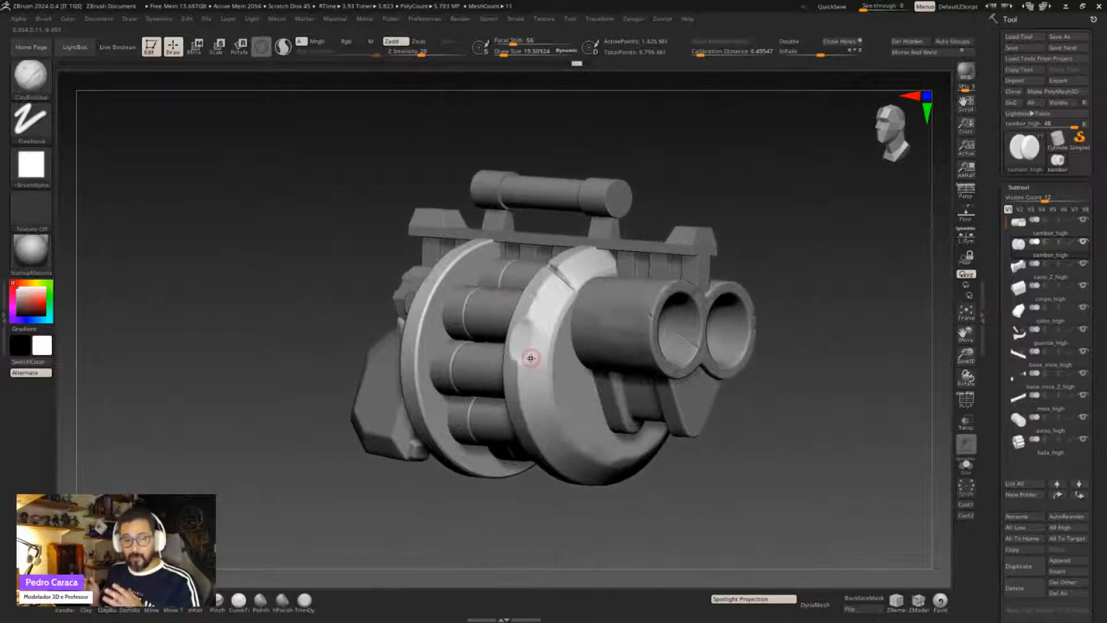
right_click_drag(534, 350, 582, 289, "ctrl")
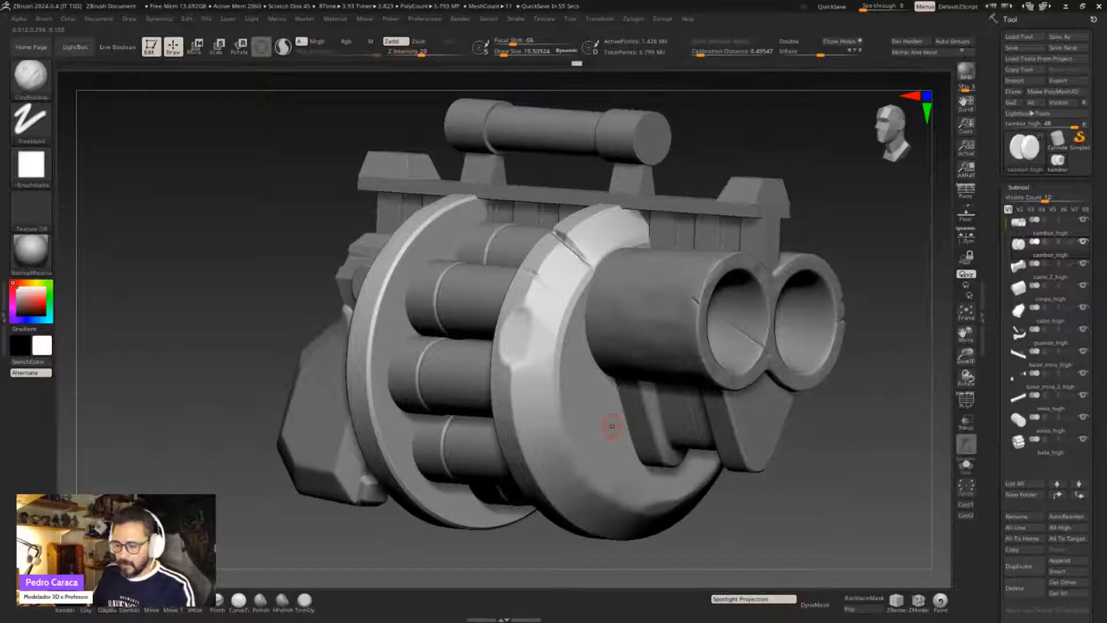
key("ctrl")
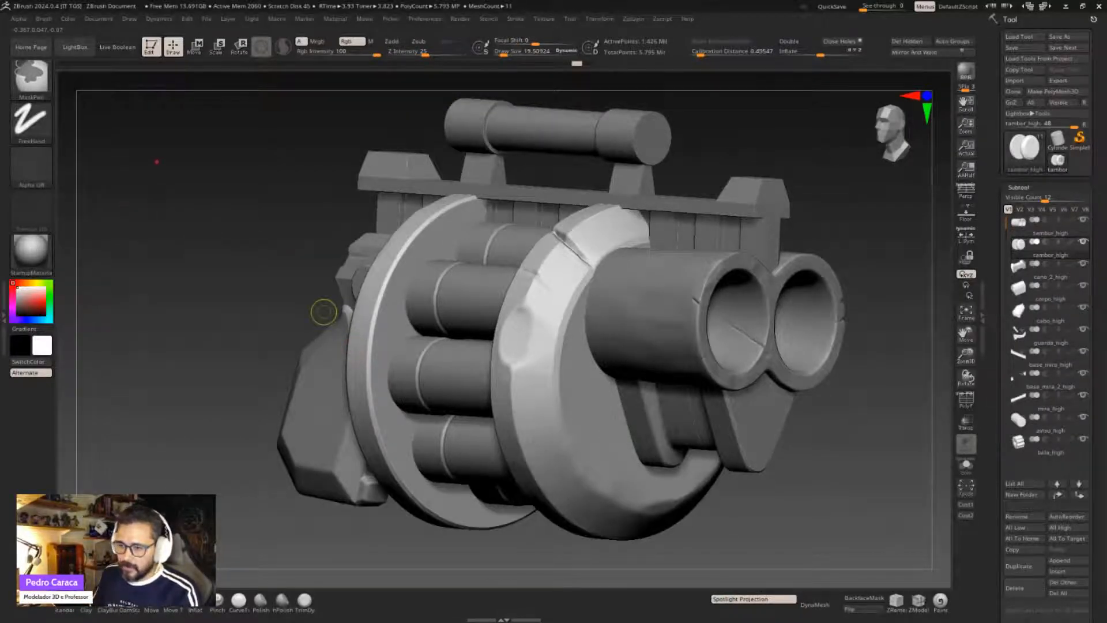
left_click_drag(138, 152, 138, 285, "shift")
key("ctrl+z")
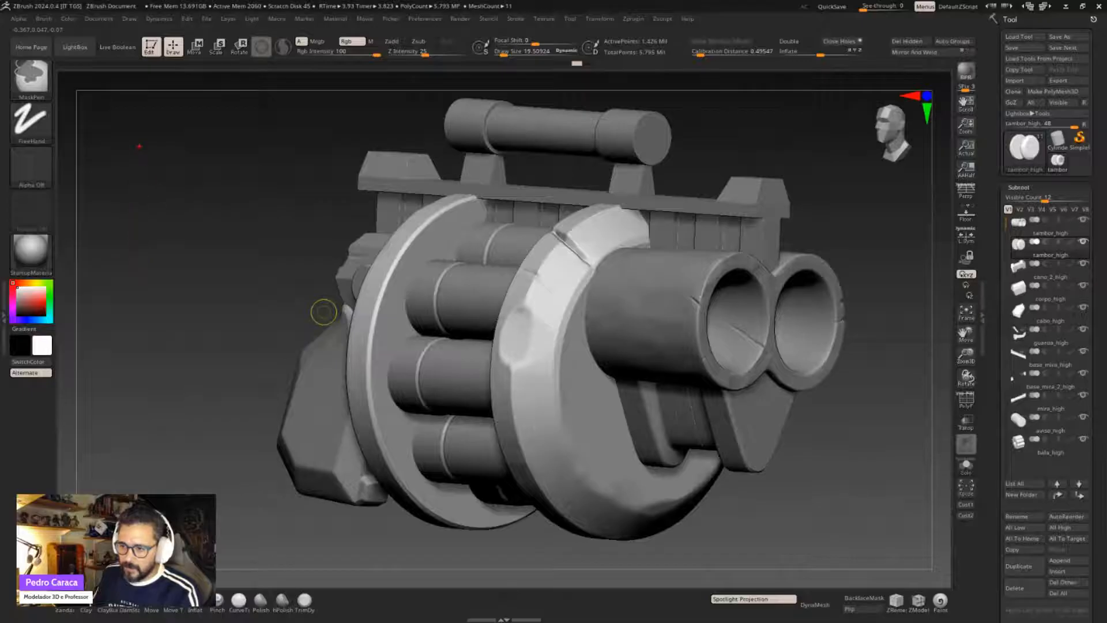
left_click_drag(140, 146, 271, 304, "ctrl")
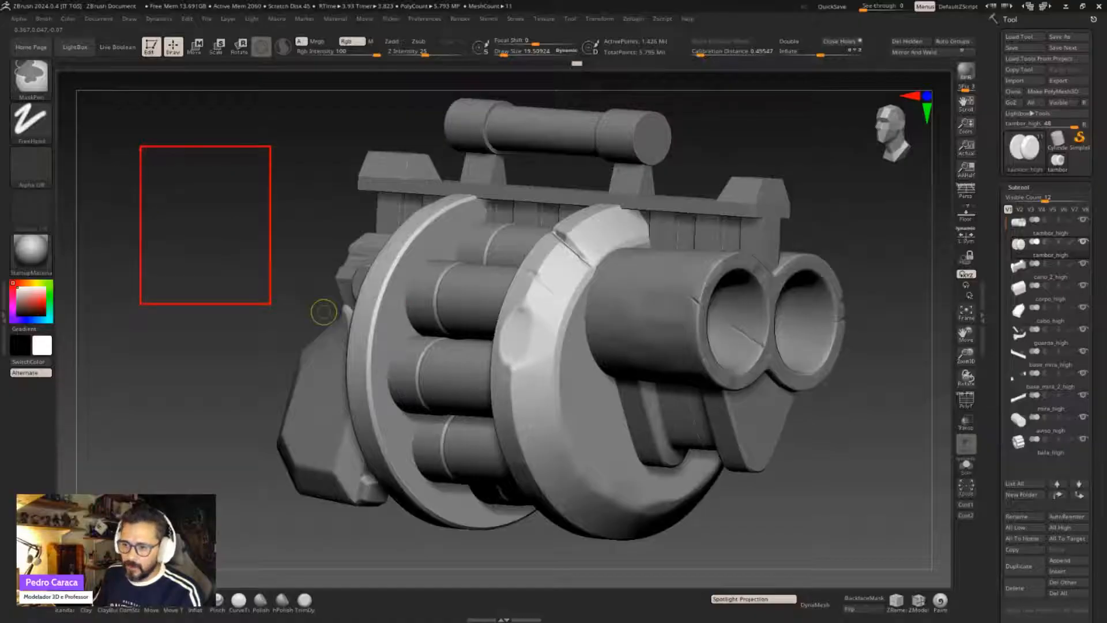
left_click_drag(142, 149, 269, 303, "shift")
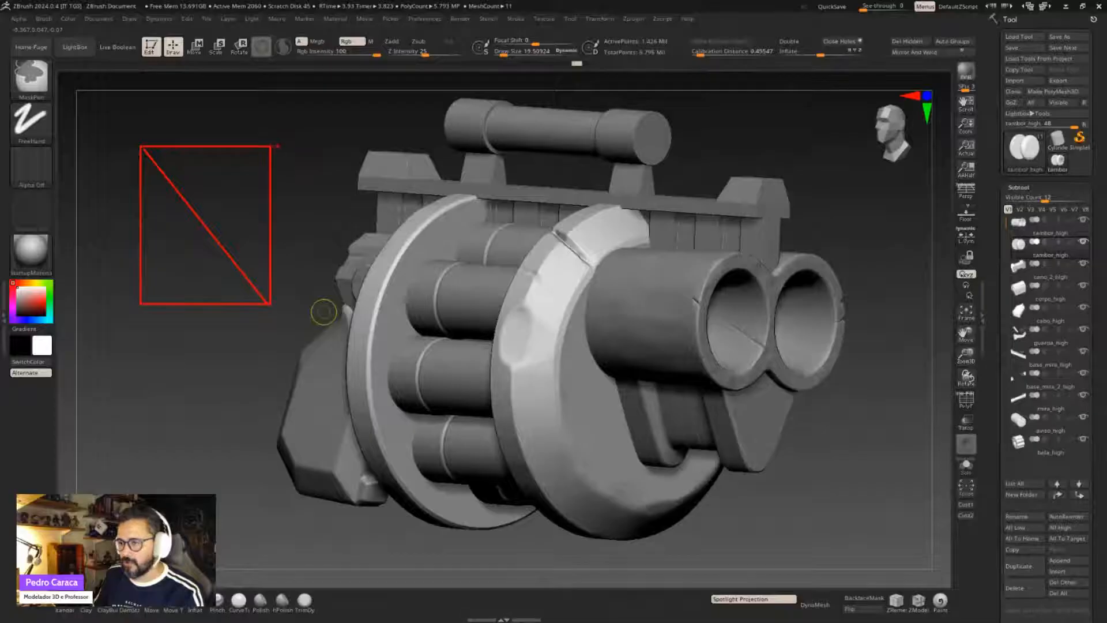
mouse_move(270, 146)
left_mouse_down("shift")
mouse_move(395, 146)
mouse_move(383, 198)
mouse_move(408, 146)
mouse_move(403, 300)
mouse_move(249, 298)
left_mouse_up("shift")
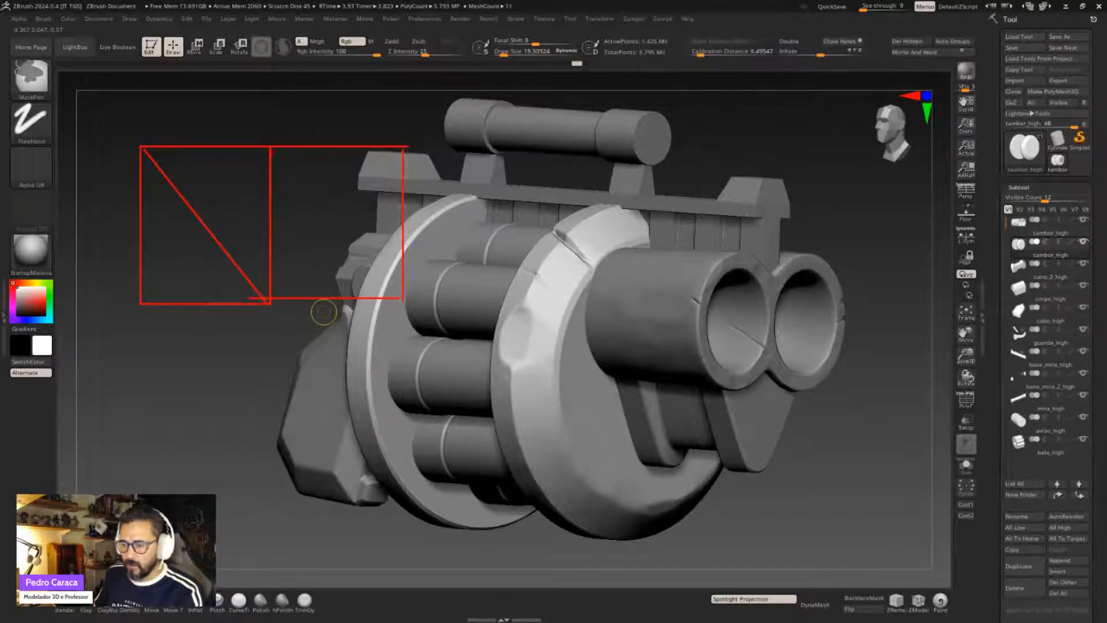
mouse_move(270, 148)
left_mouse_down("shift")
mouse_move(370, 247)
mouse_move(396, 300)
left_mouse_up("shift")
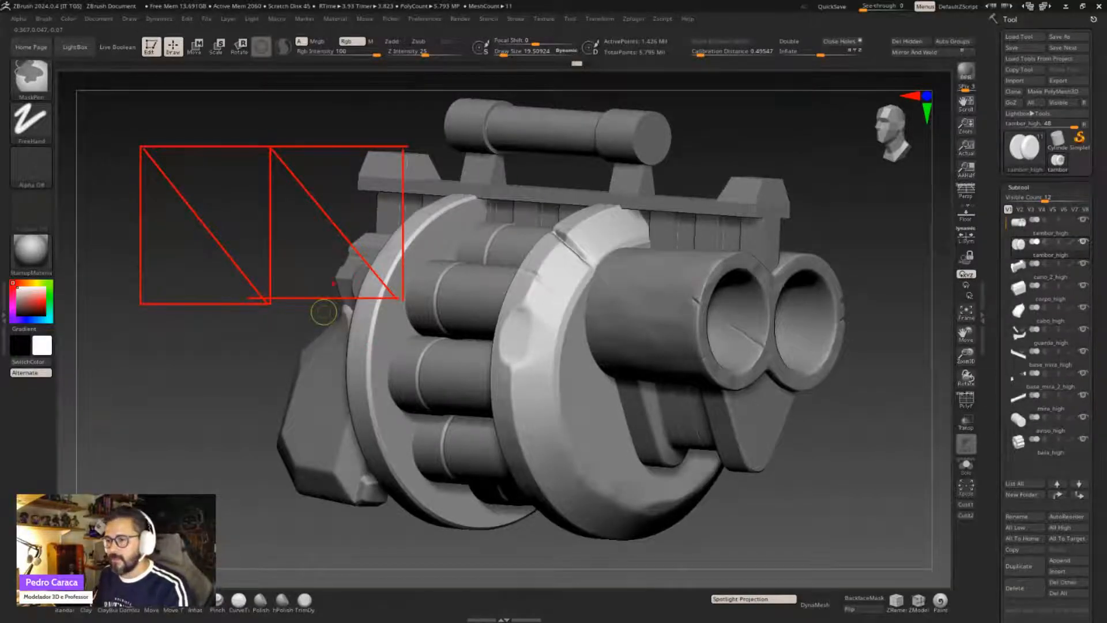
key("Escape")
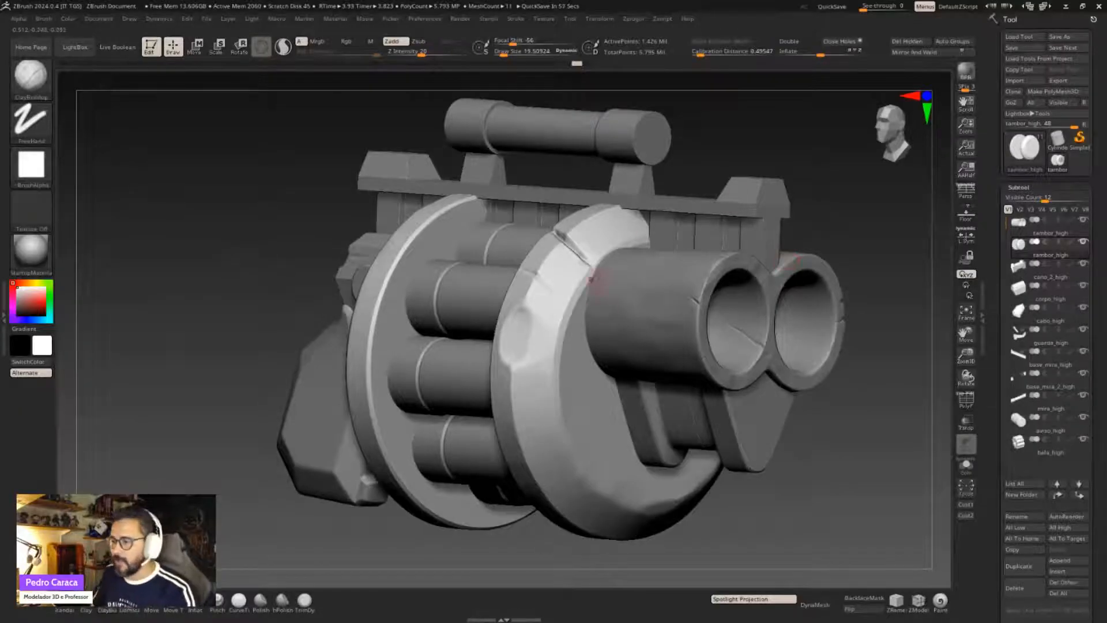
right_click_drag(557, 341, 542, 335, "alt")
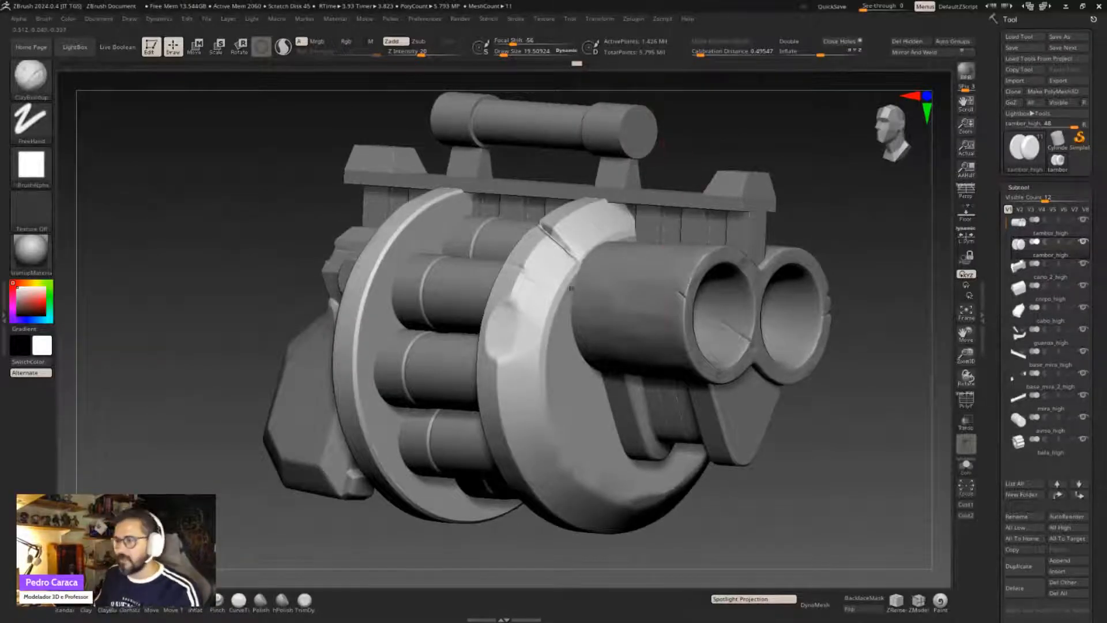
right_click_drag(608, 270, 577, 272, "alt")
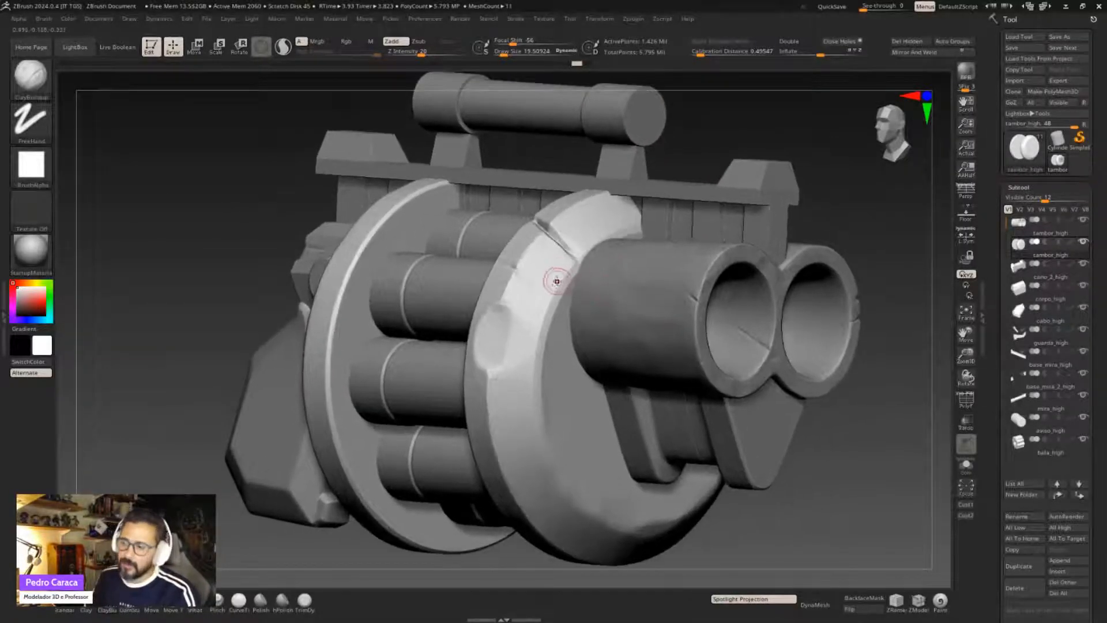
right_click_drag(548, 360, 577, 295, "alt")
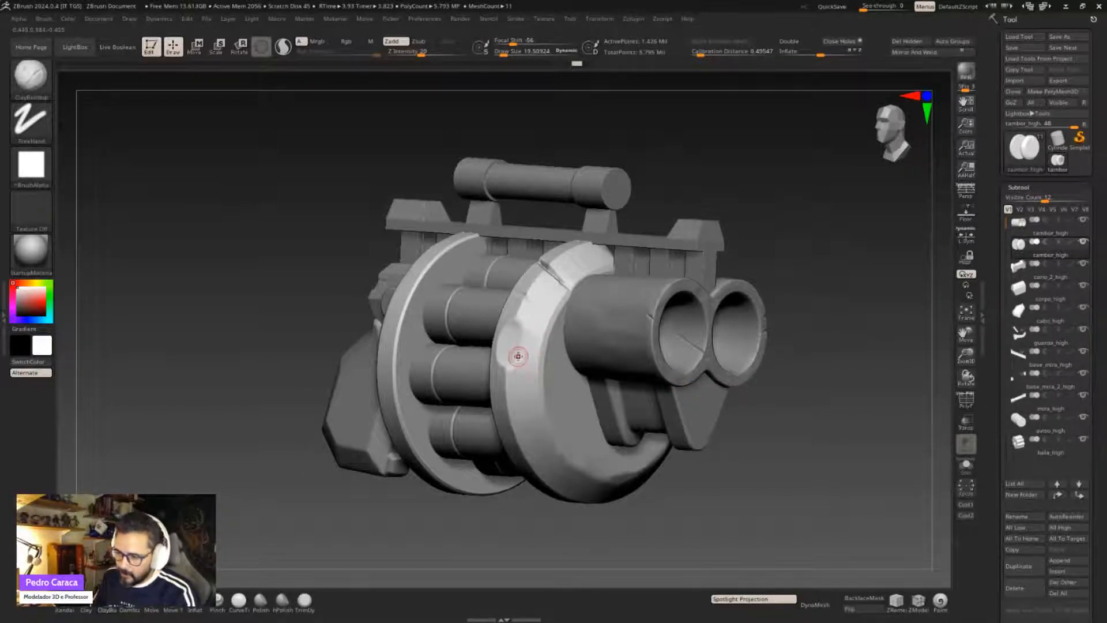
- Isolate the drum discs' tambor_high subtool and show the weapon's other subtools again one by one
left_click(1084, 242, "shift")
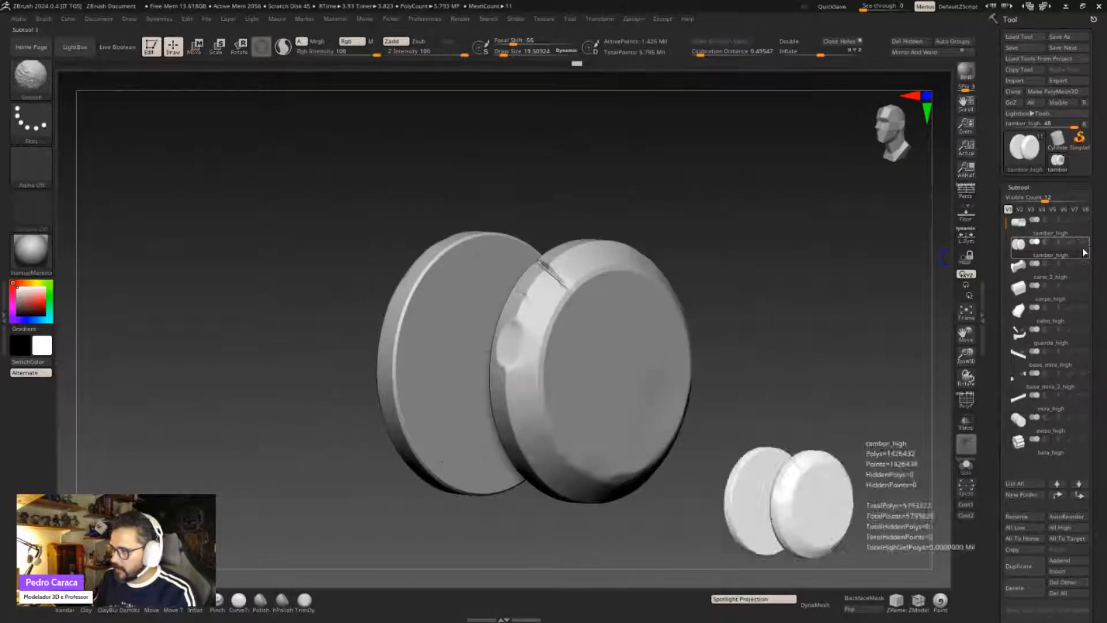
left_click(1085, 264)
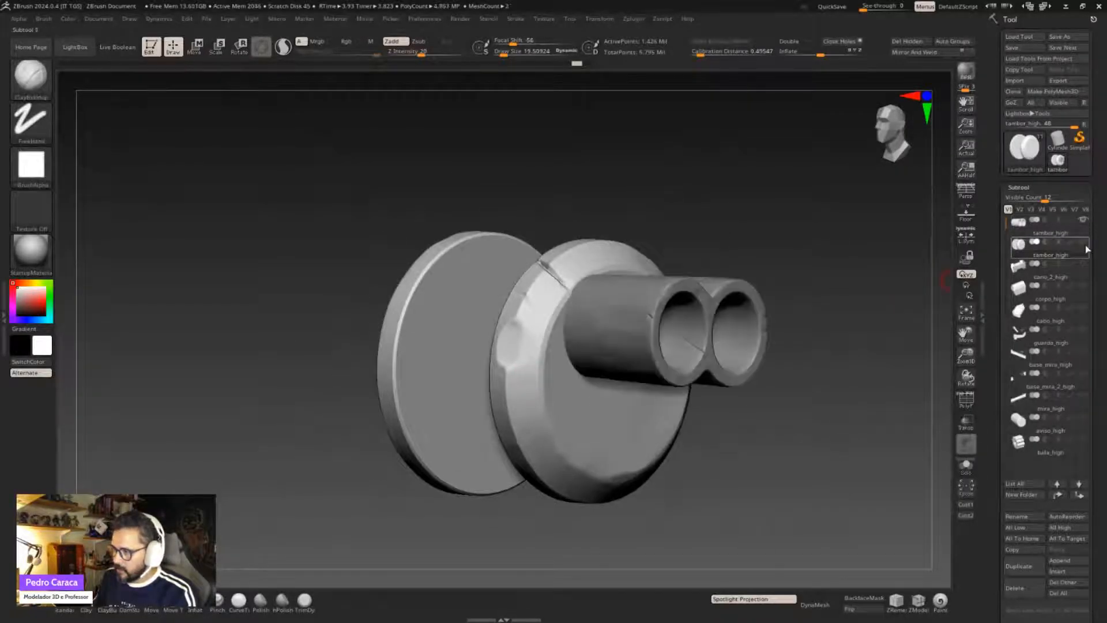
left_click(1085, 286)
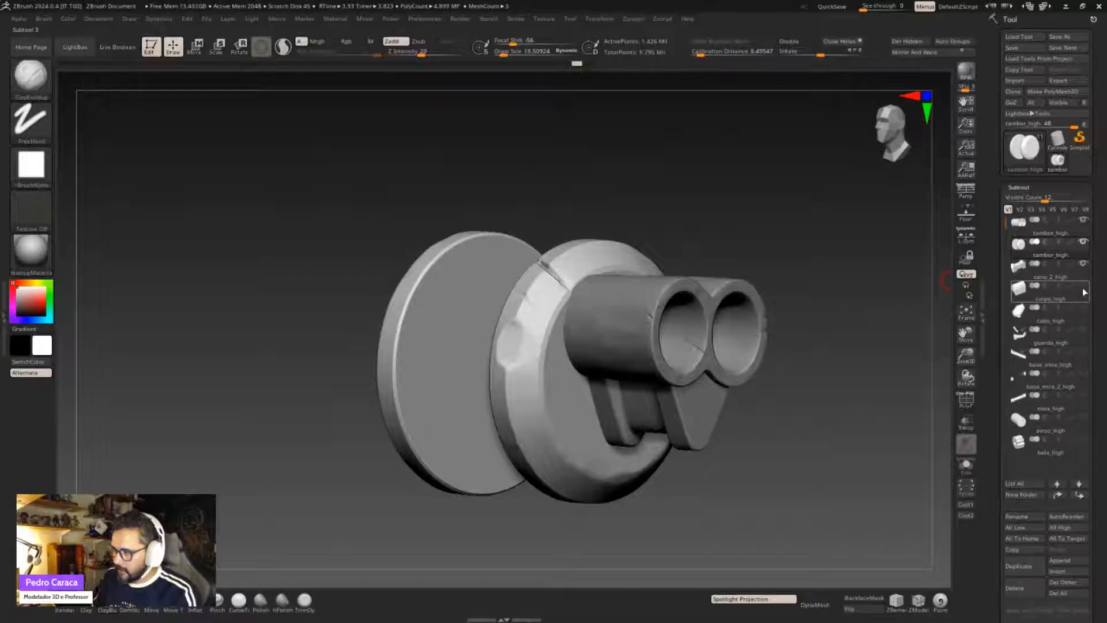
left_click(1084, 307)
left_click(1085, 329)
left_click(1085, 351)
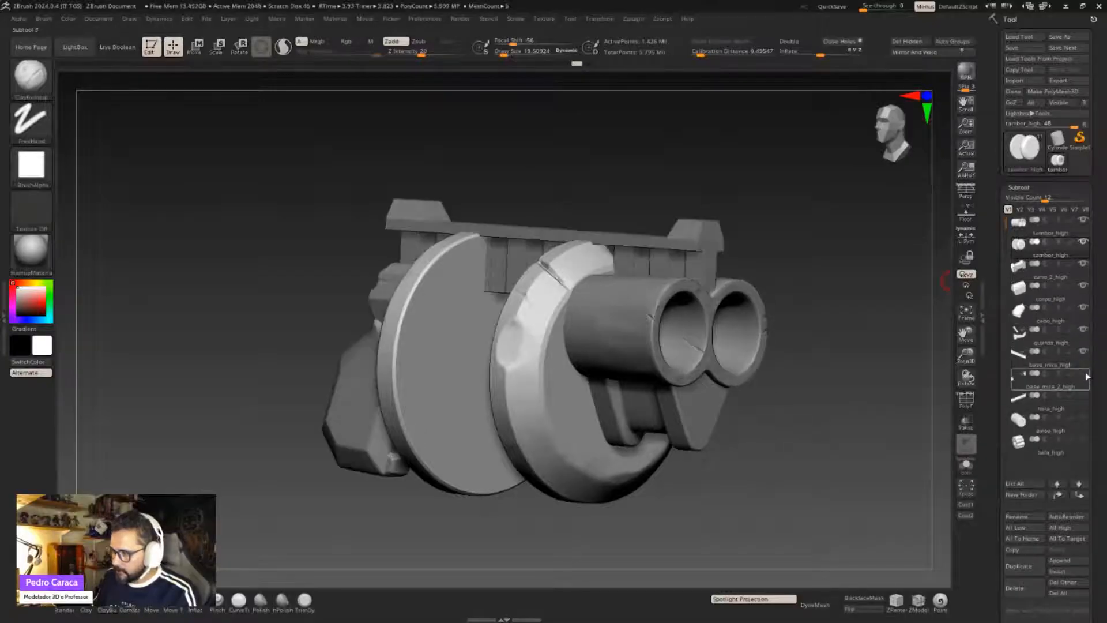
left_click(1085, 373)
left_click(1085, 395)
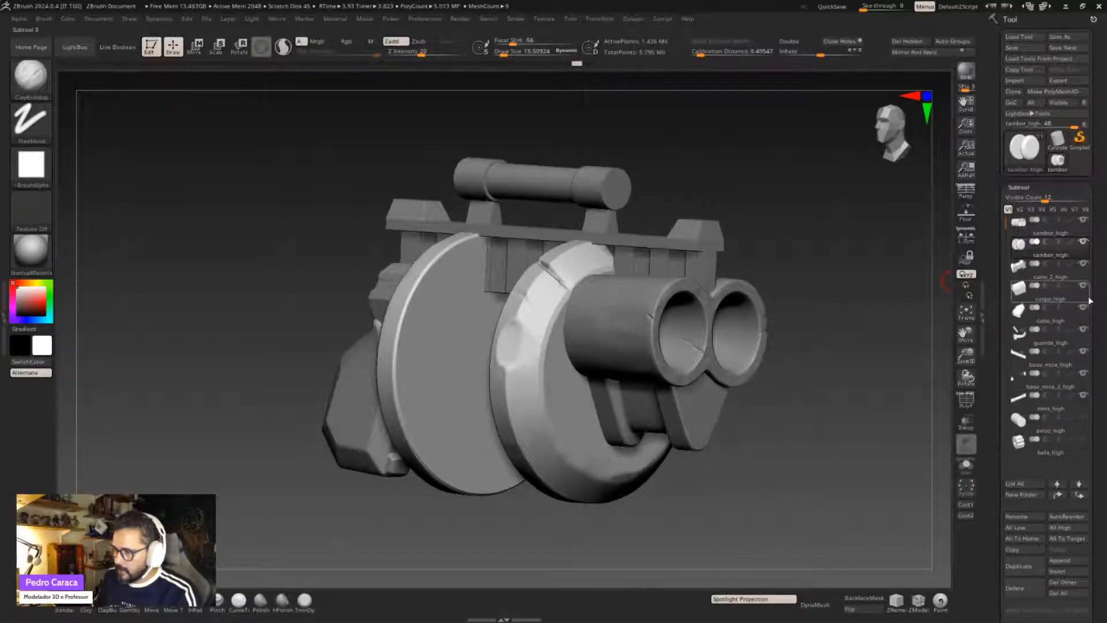
left_click(1085, 417)
left_click(1084, 439)
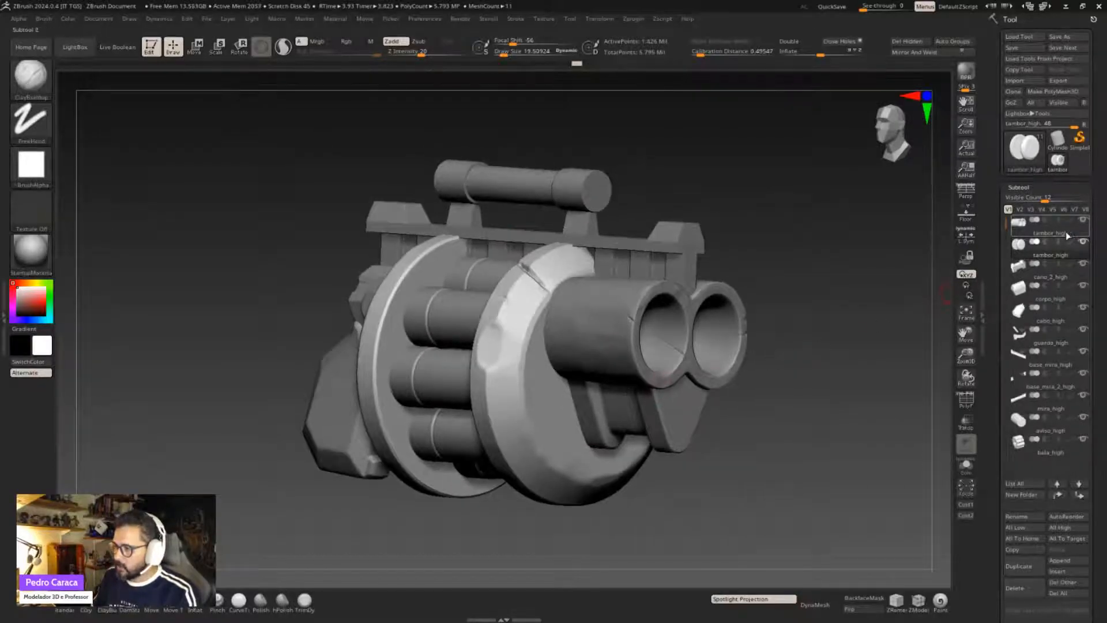
- Annotate the subtool list with arrows pointing at the tambor_high and cano_2_high entries and clear the annotation
key("ctrl")
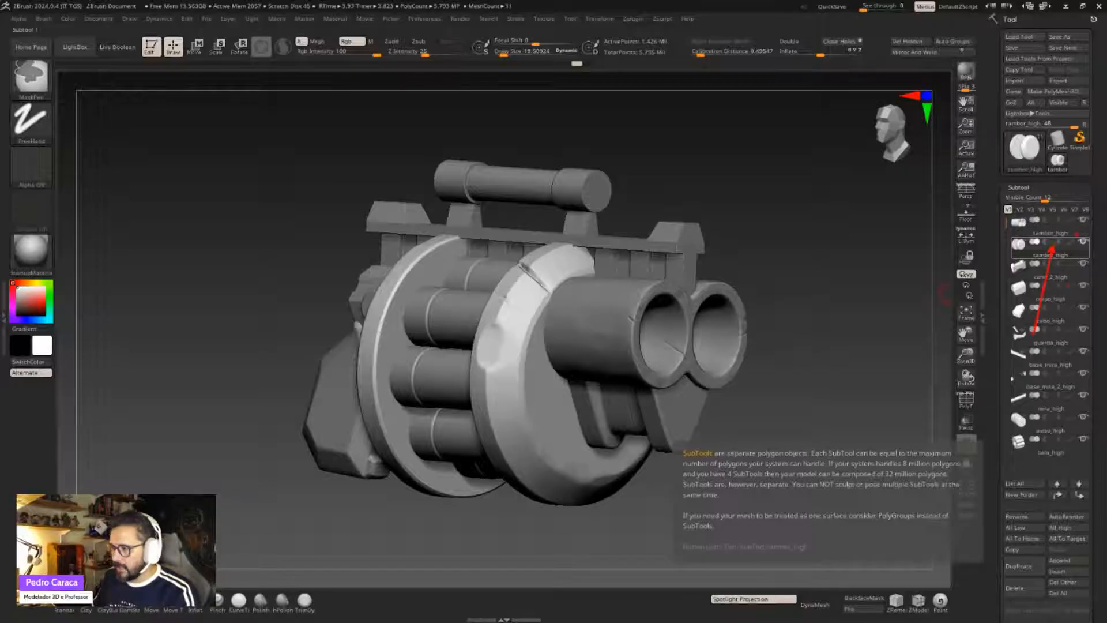
left_click_drag(1065, 264, 1046, 313, "ctrl+shift")
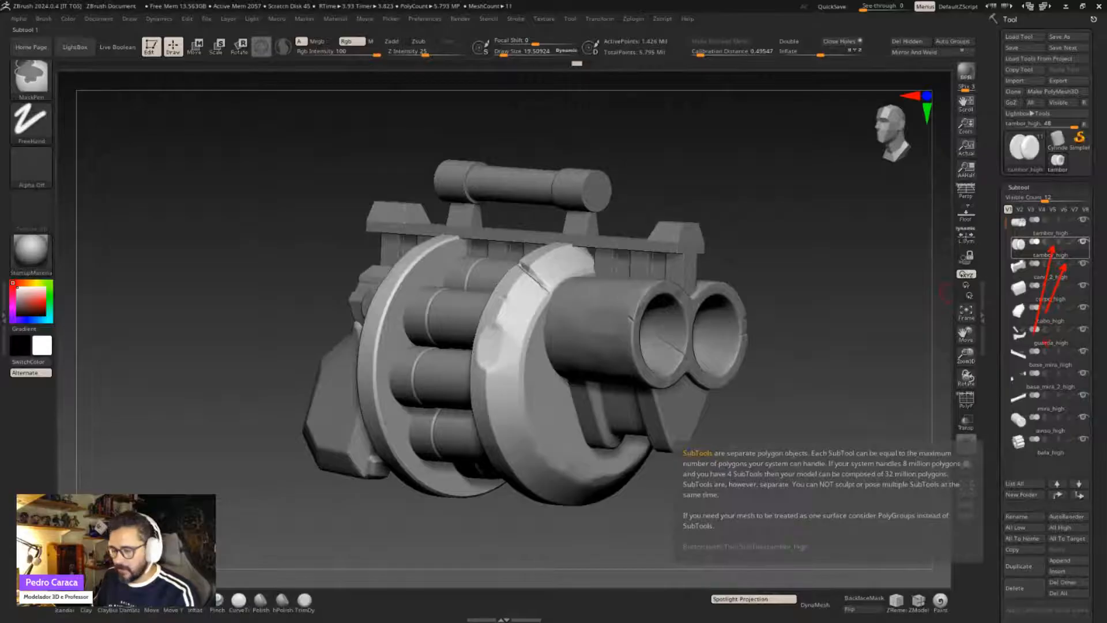
key("Escape")
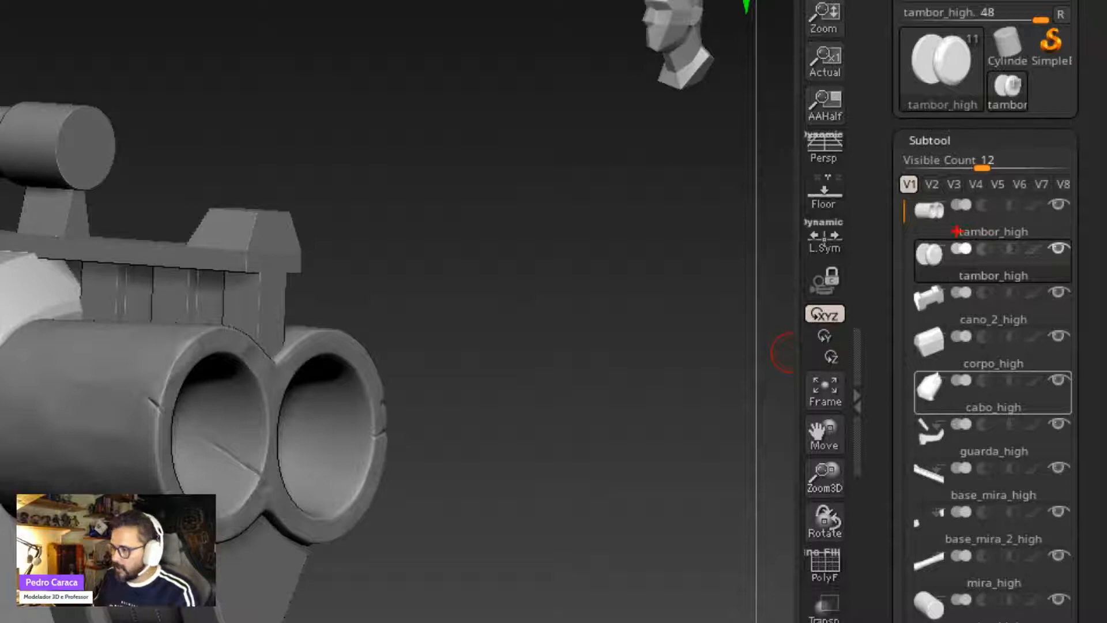
left_click_drag(851, 233, 957, 231)
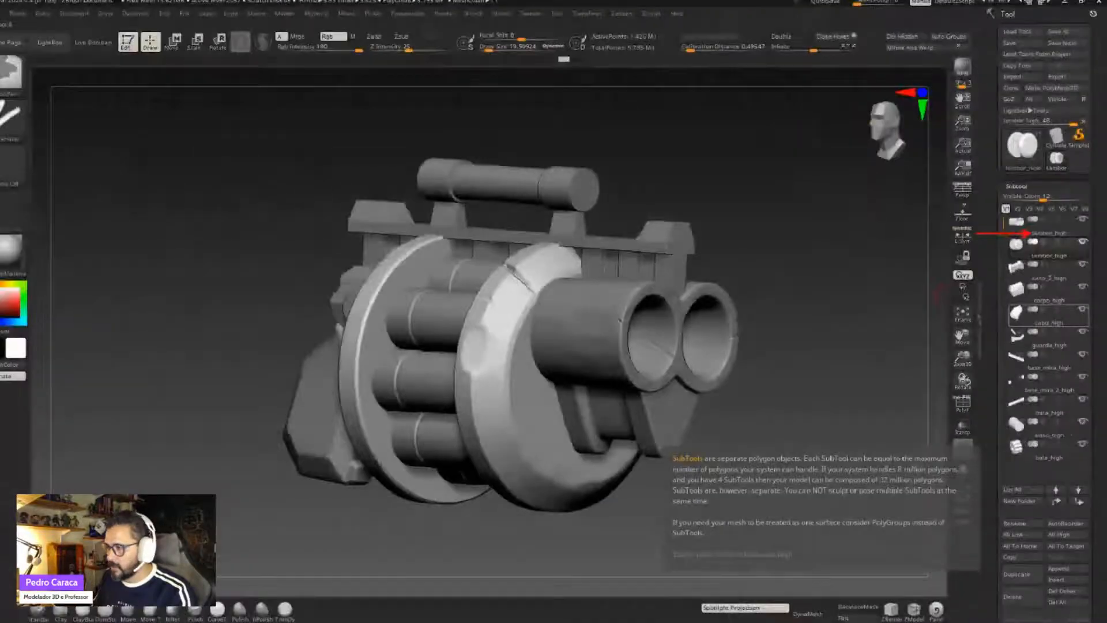
key("Escape")
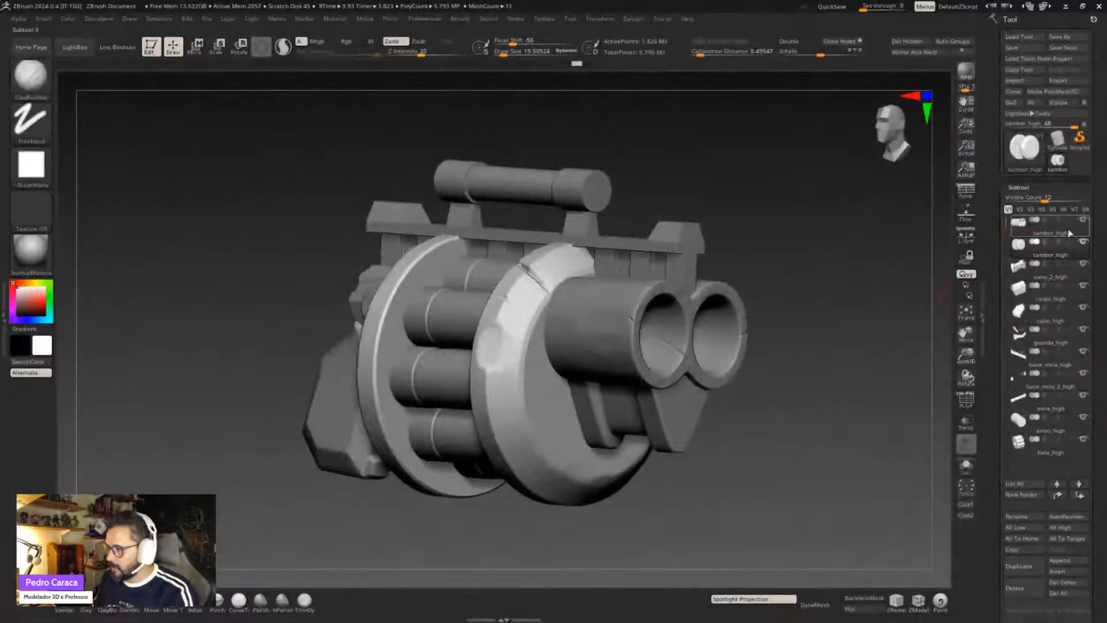
- Rename the double-barrel subtool as cano_high
left_click(1005, 231)
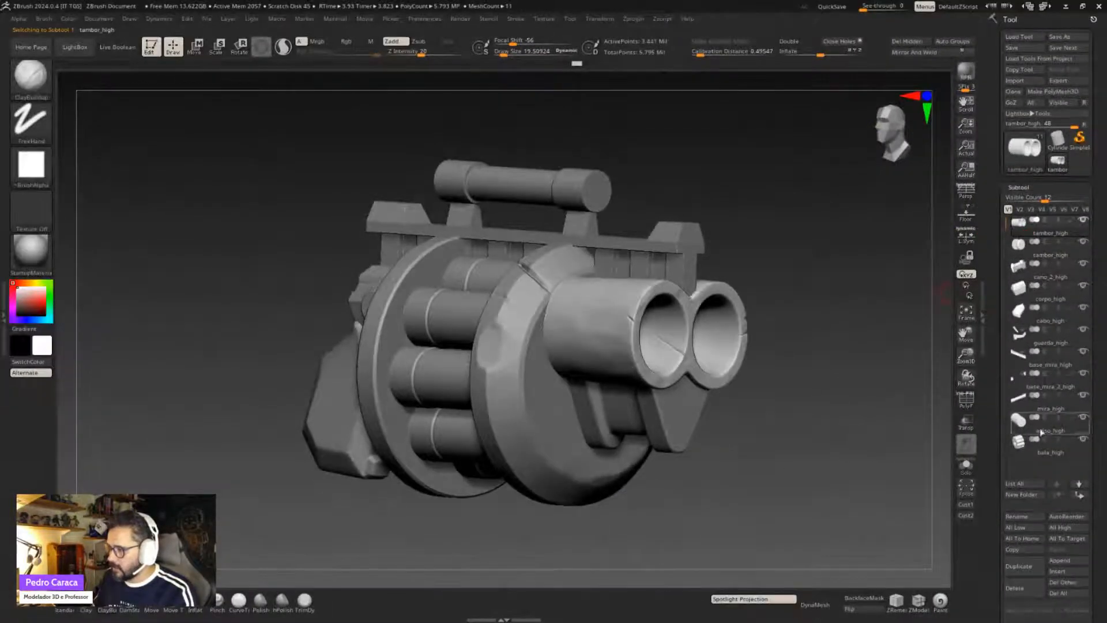
left_click(1027, 518)
type("cano_")
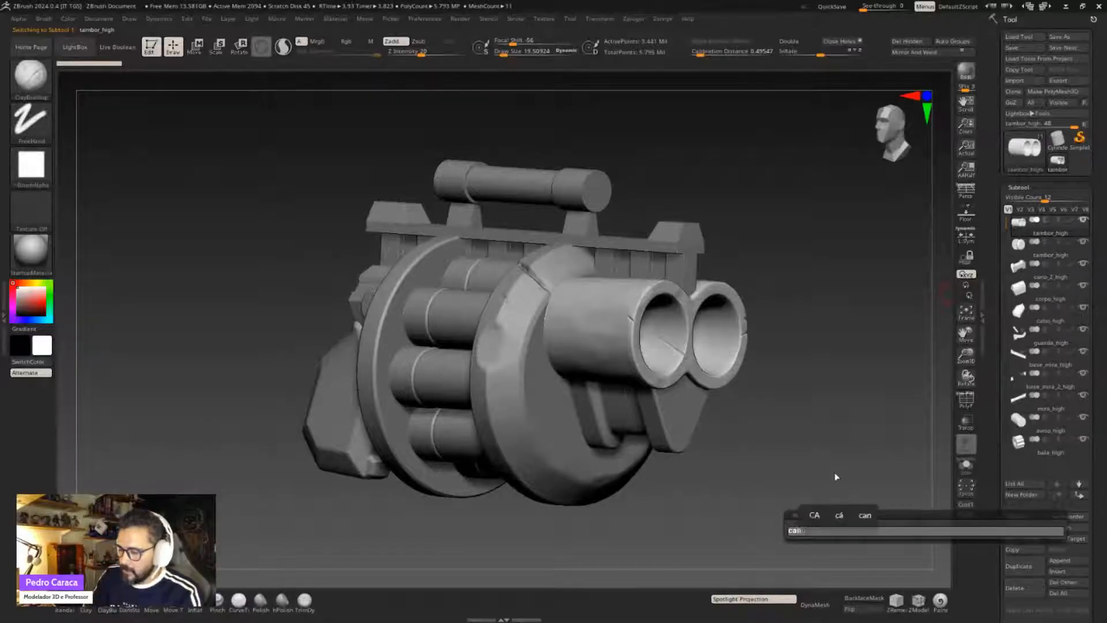
type("high")
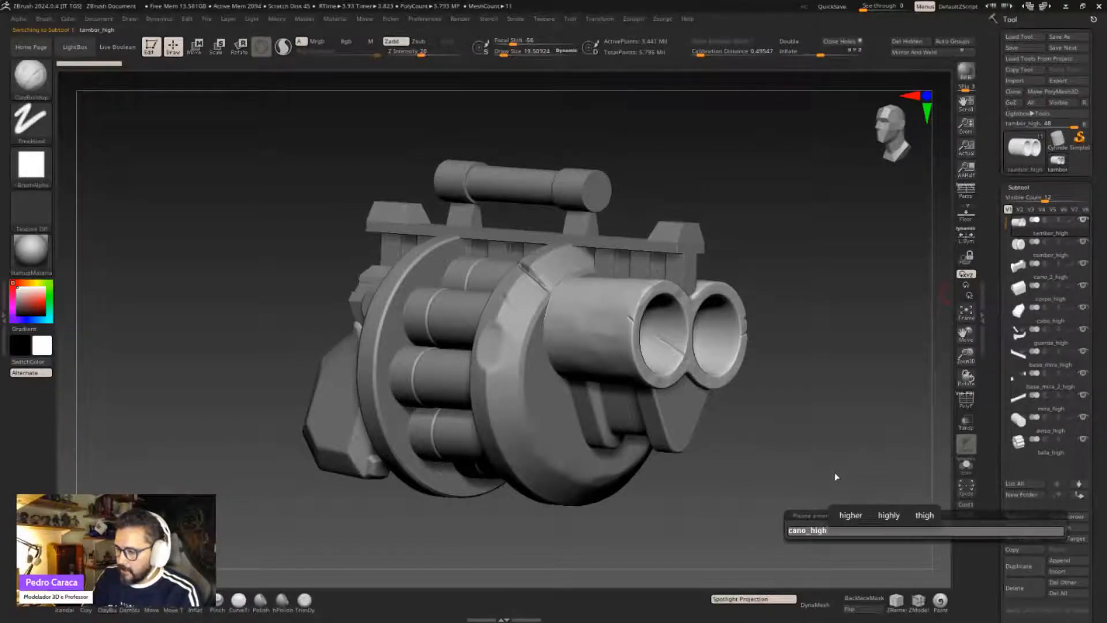
key("Return")
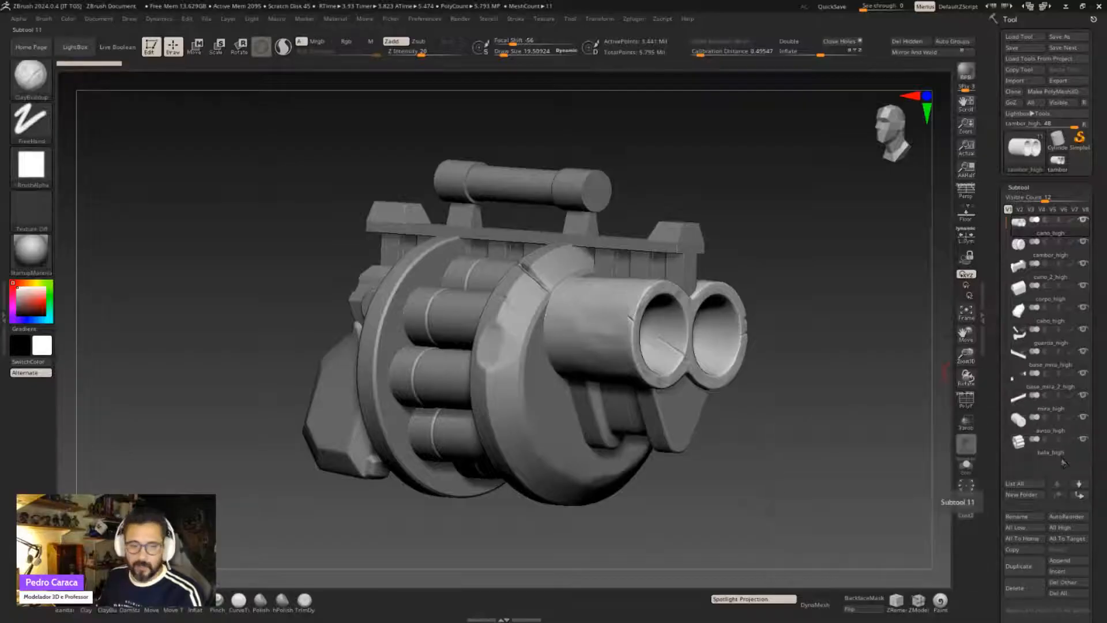
mouse_move(1049, 446)
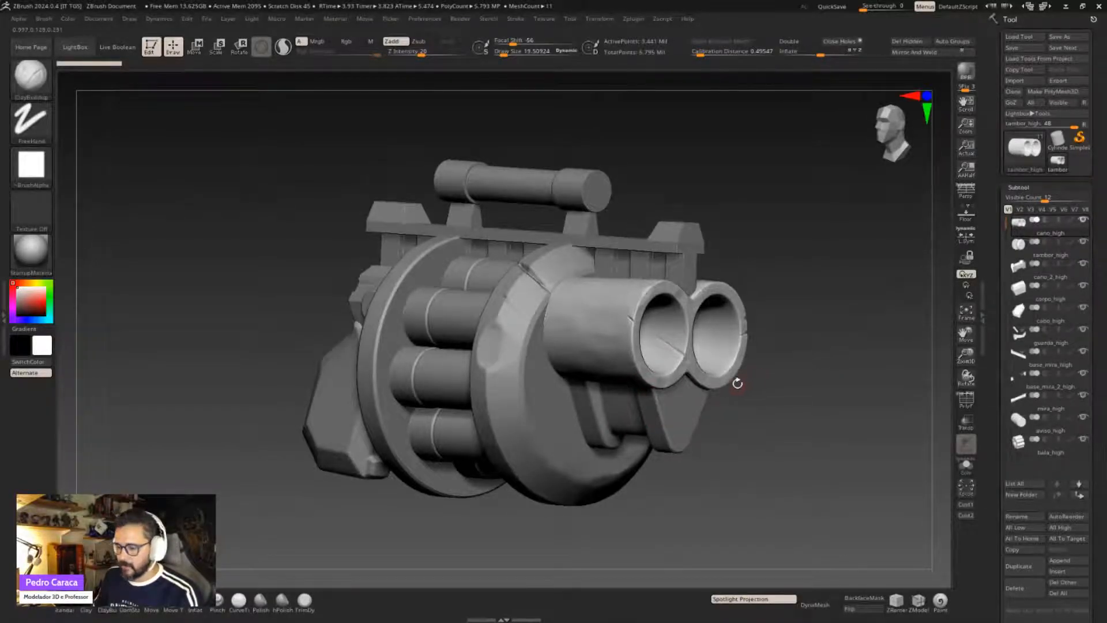
- Switch to Maya and examine the low-poly weapon's wireframe beside its reference image from several angles
key("super")
left_click(720, 612)
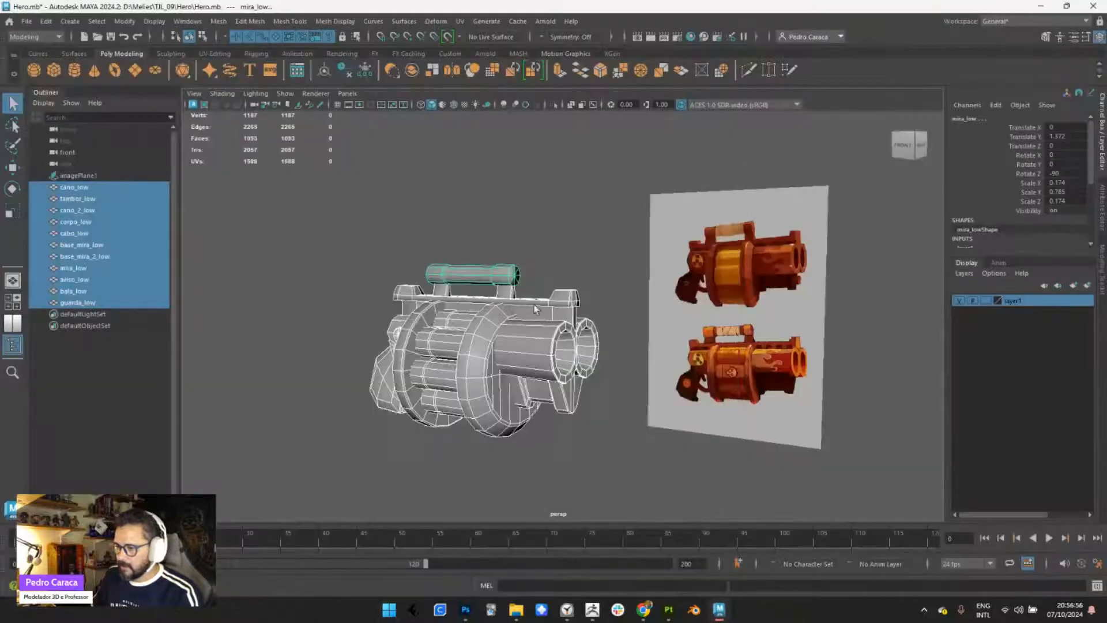
right_click_drag(501, 269, 513, 284, "alt")
left_click_drag(525, 235, 439, 253, "alt")
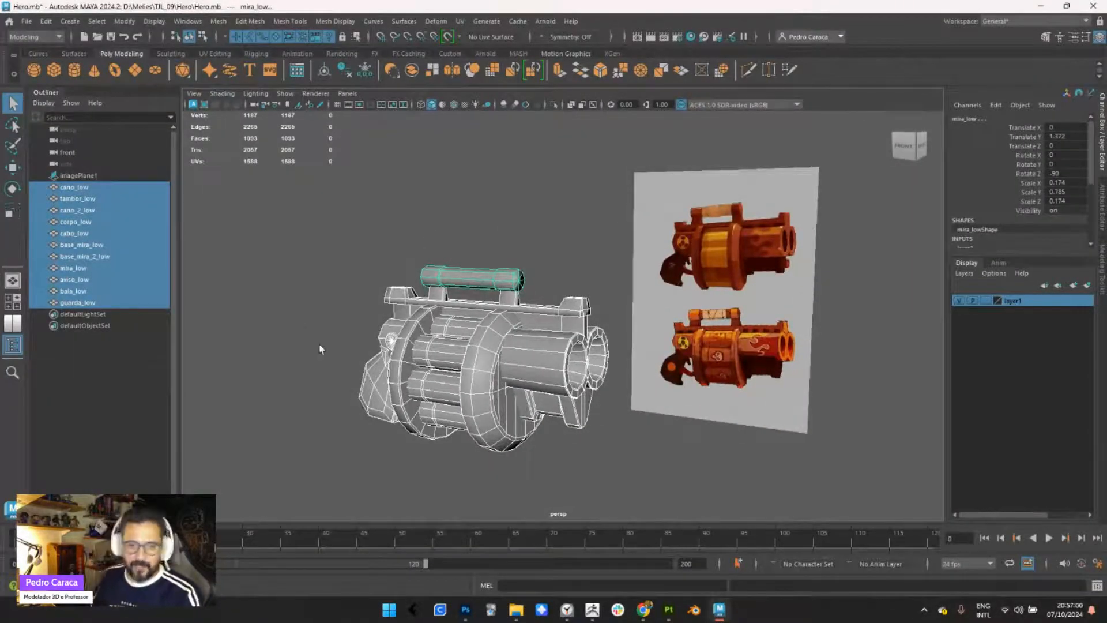
left_click_drag(501, 241, 506, 216, "alt")
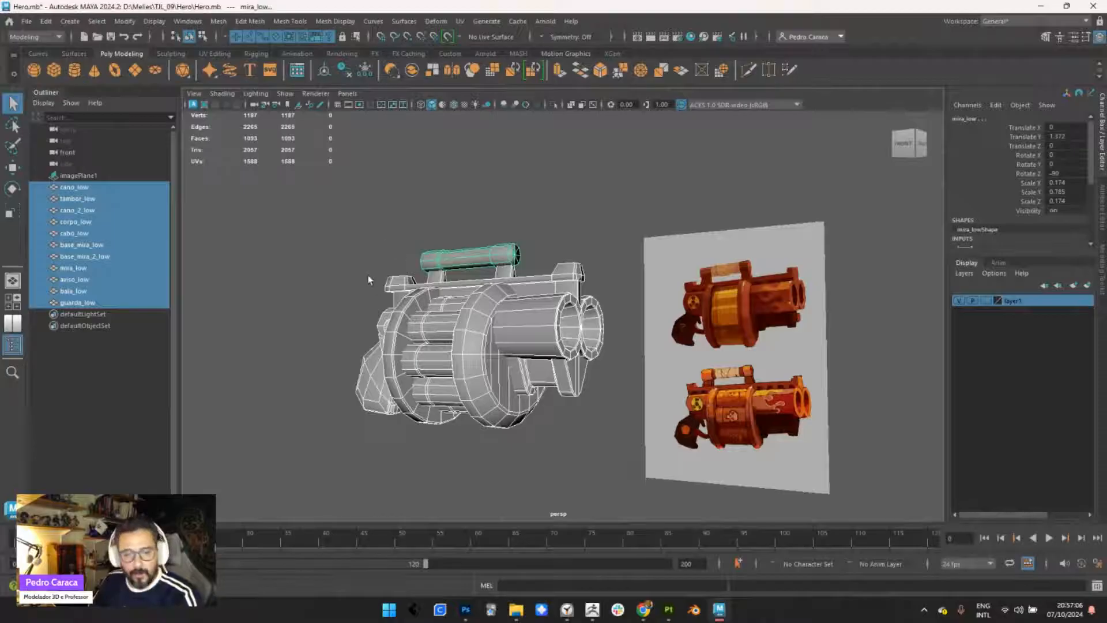
left_click_drag(355, 296, 370, 241, "alt")
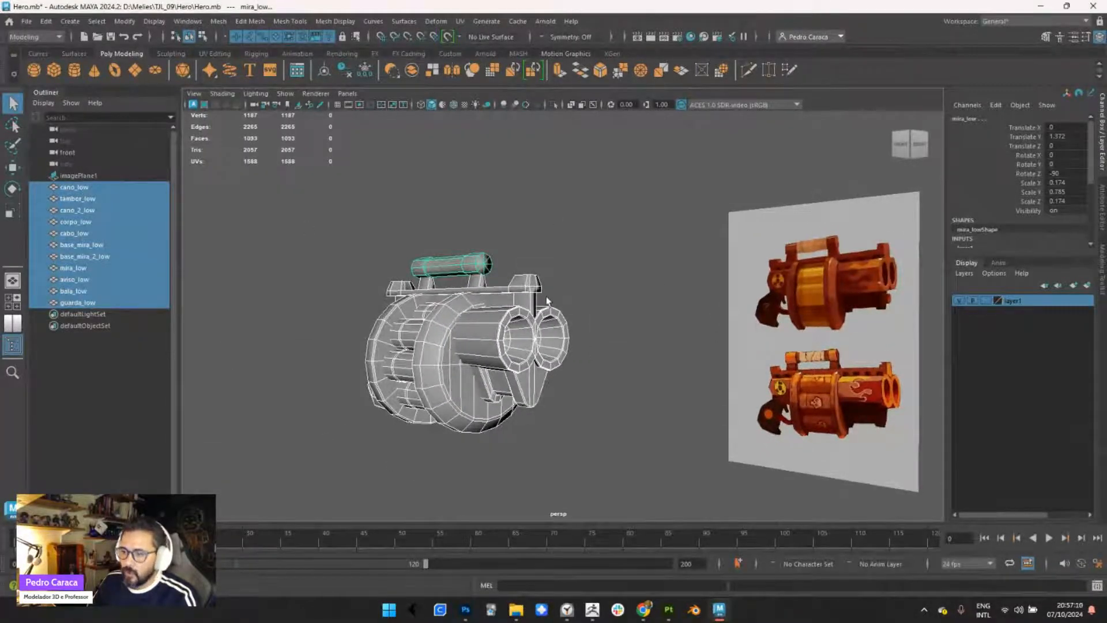
left_click_drag(547, 300, 456, 242, "alt")
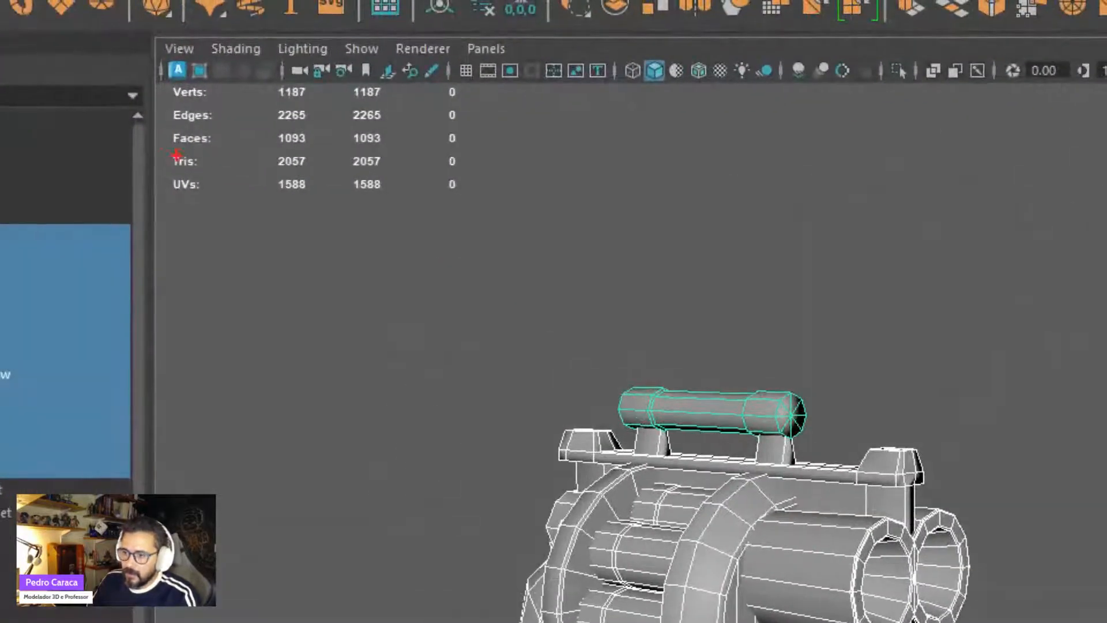
- Annotate the polygon count display with boxes around the Tris and Faces rows and an arrow pointing at each
mouse_move(161, 143)
left_mouse_down()
mouse_move(175, 165)
mouse_move(460, 177)
left_mouse_up()
left_click_drag(580, 168, 487, 168)
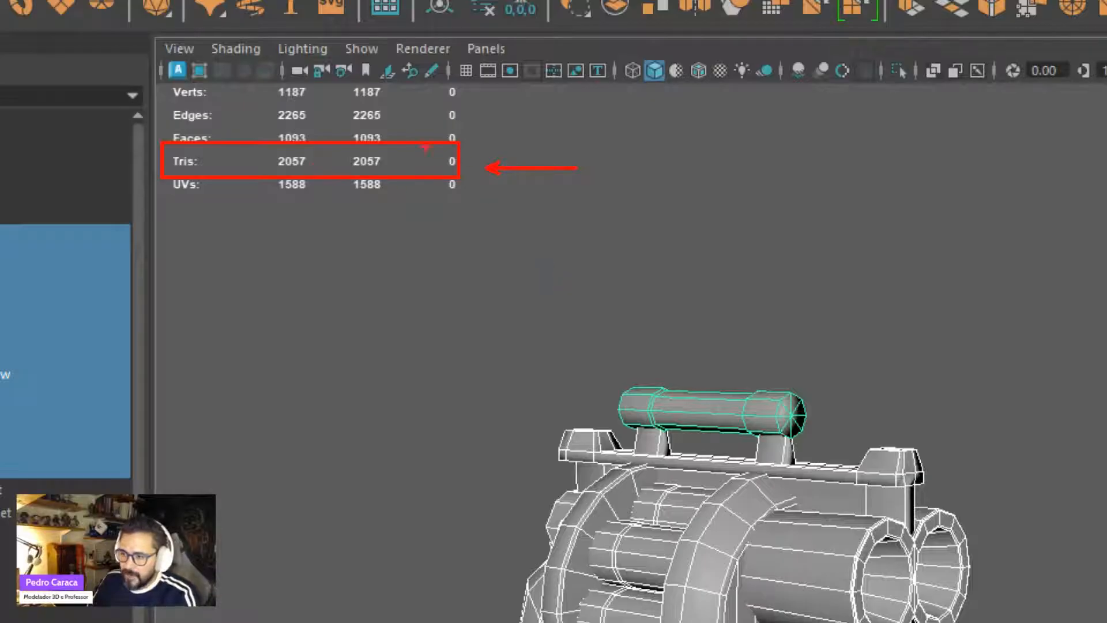
left_click_drag(449, 136, 585, 136)
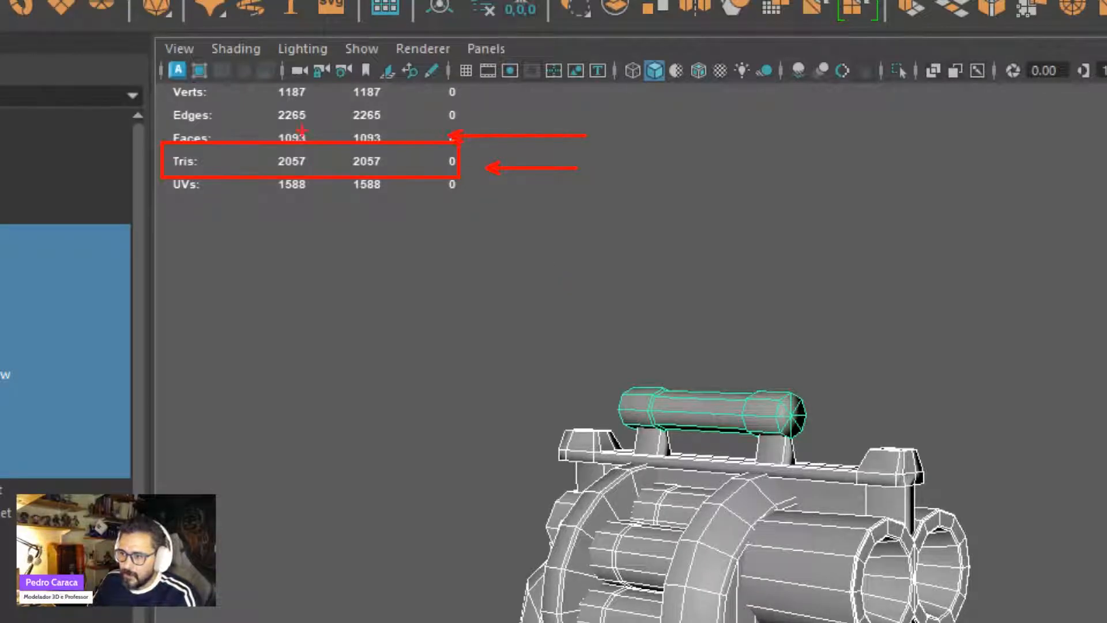
mouse_move(160, 122)
left_mouse_down()
mouse_move(211, 149)
mouse_move(398, 149)
left_mouse_up()
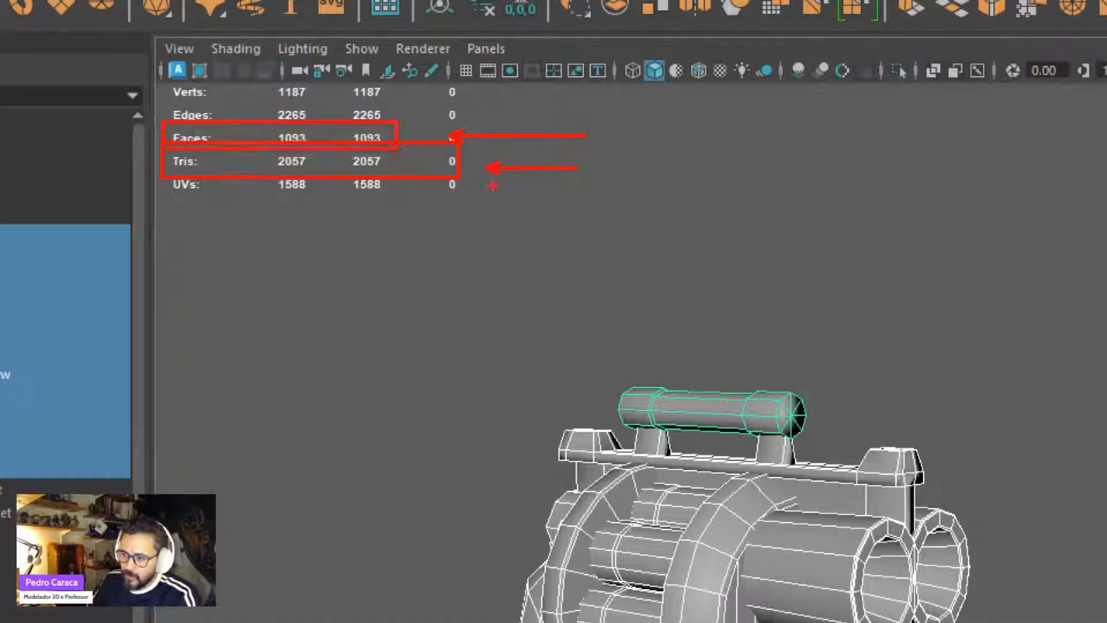
- Annotate the empty area beside the weapon with one square split by a diagonal and clear all annotations
mouse_move(276, 279)
left_mouse_down()
mouse_move(277, 314)
mouse_move(376, 413)
mouse_move(399, 409)
left_mouse_up()
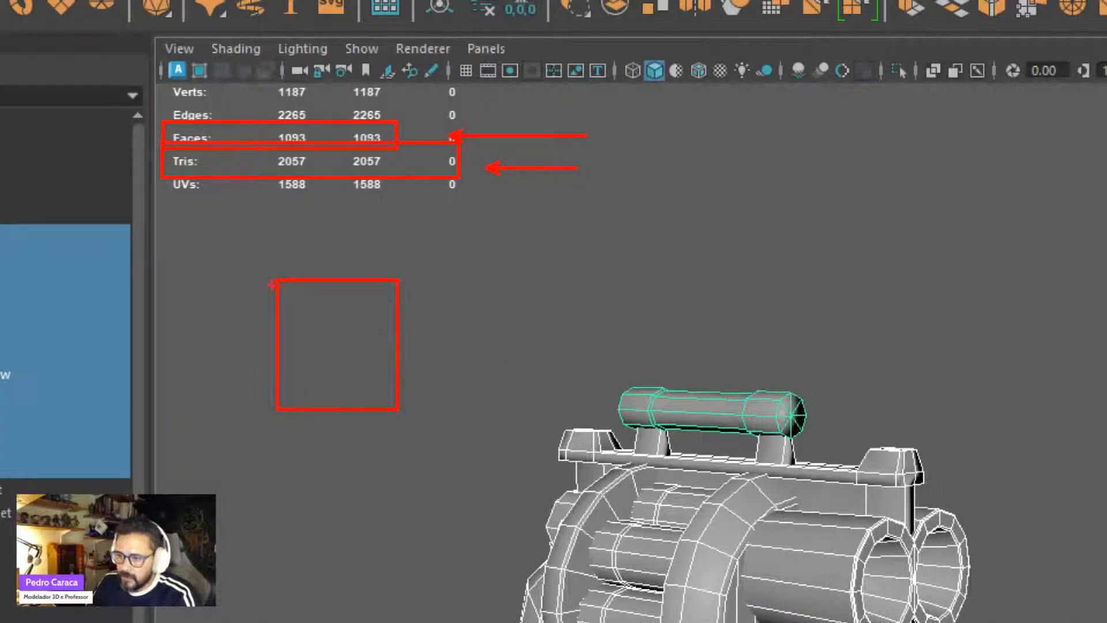
left_click_drag(277, 281, 395, 385)
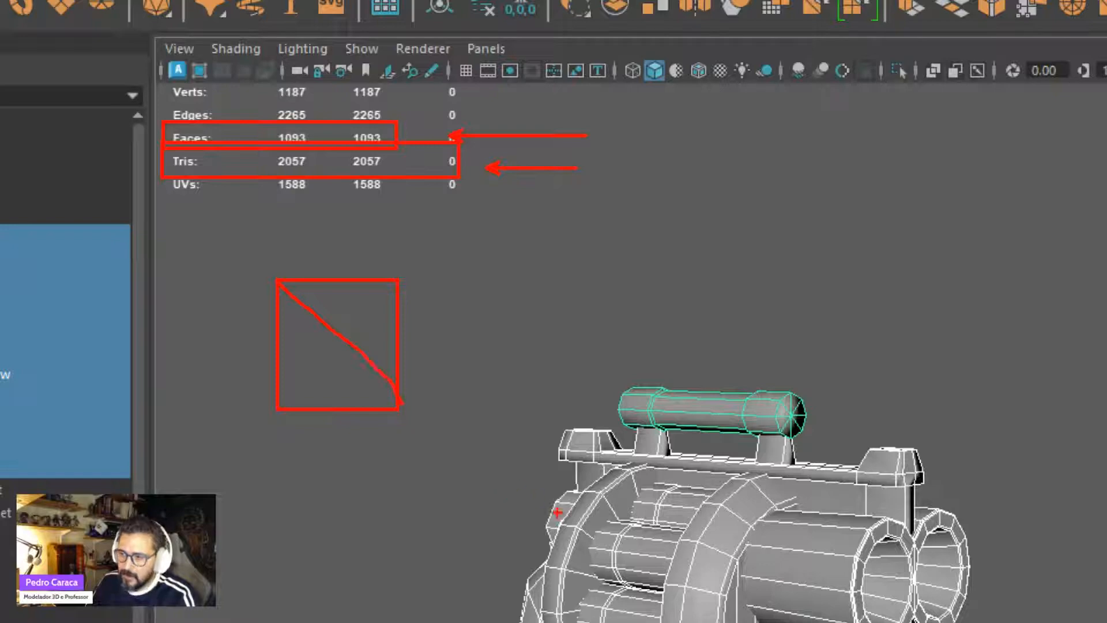
key("Escape")
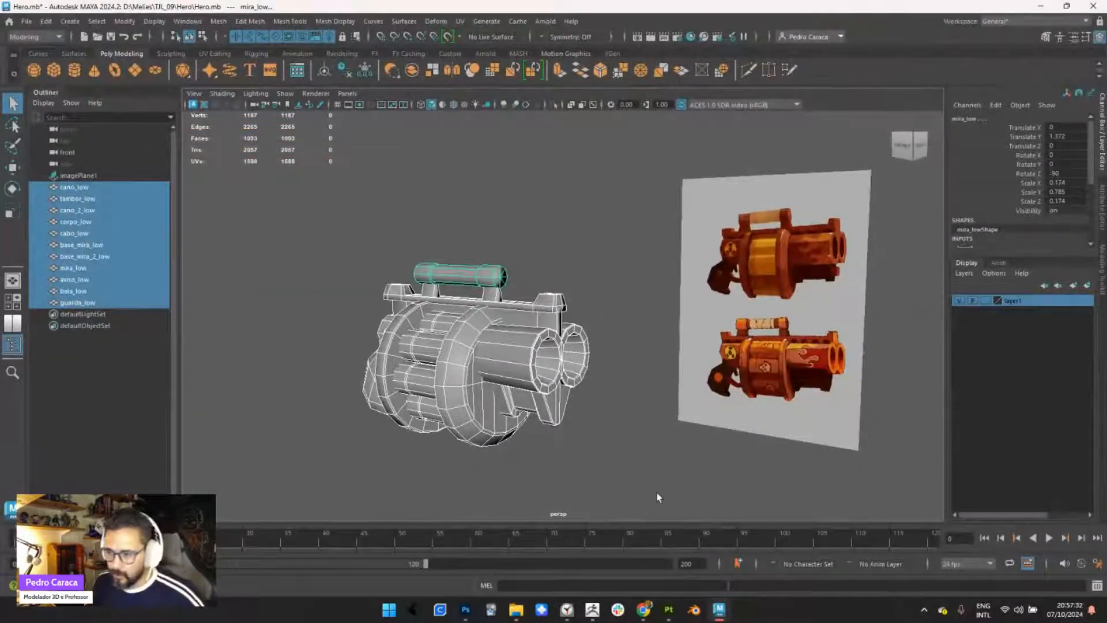
- Examine the low-poly mesh of the weapon's drum, barrels and grip up close
scroll(464, 416, "up", 3)
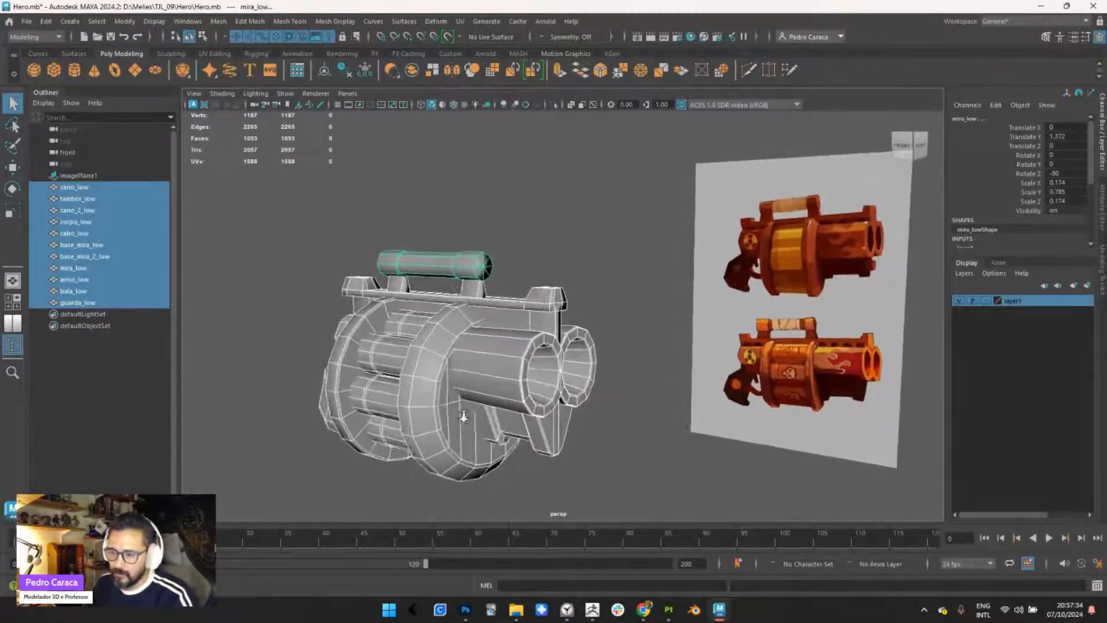
right_click_drag(464, 417, 465, 430, "alt")
middle_click_drag(466, 438, 503, 393, "alt")
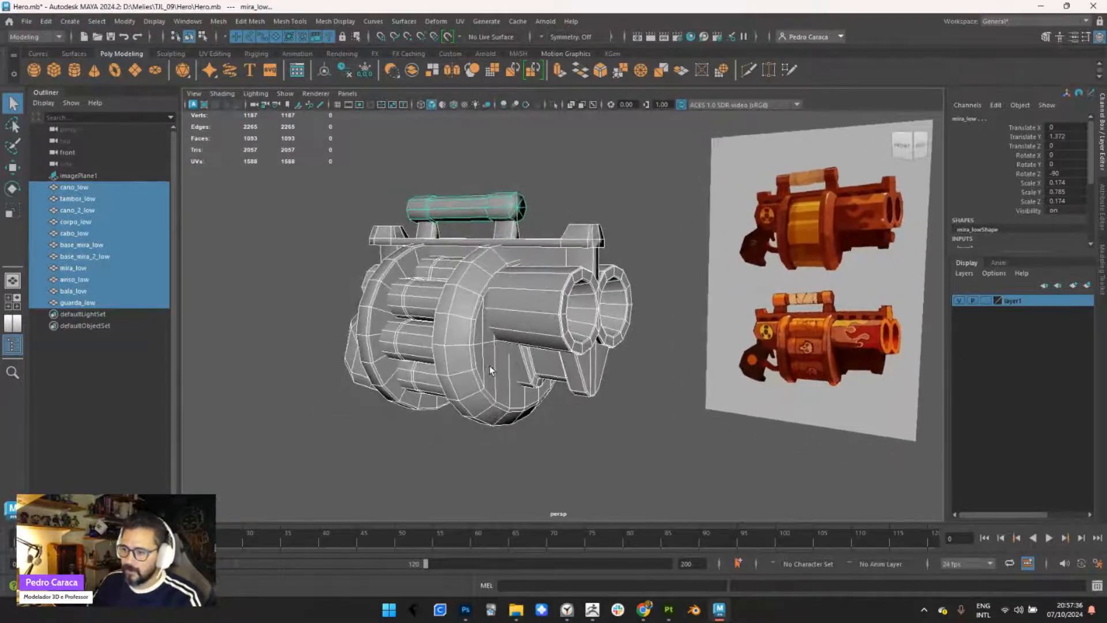
left_click_drag(488, 371, 516, 374, "alt")
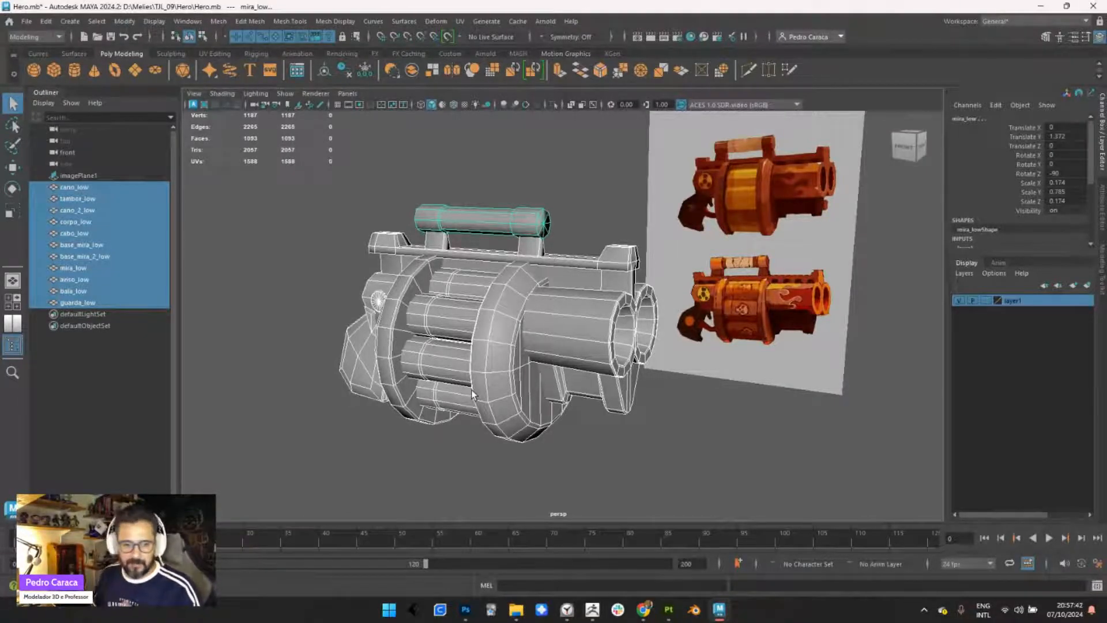
left_click_drag(273, 378, 374, 339, "alt")
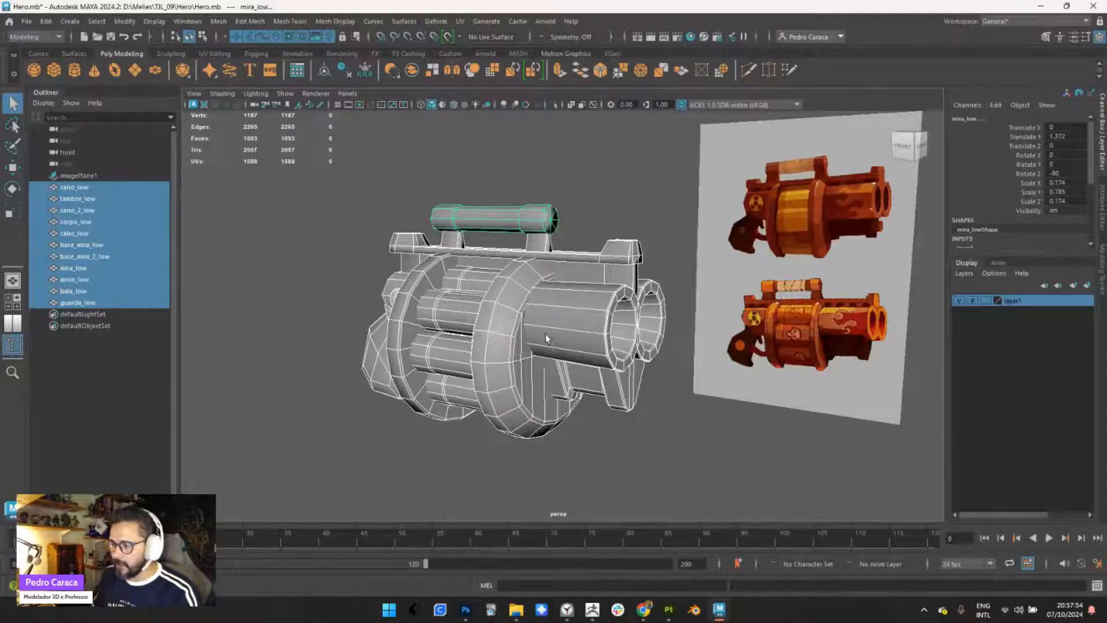
mouse_move(547, 338)
left_mouse_down("alt")
mouse_move(493, 344)
mouse_move(557, 357)
mouse_move(537, 350)
left_mouse_up("alt")
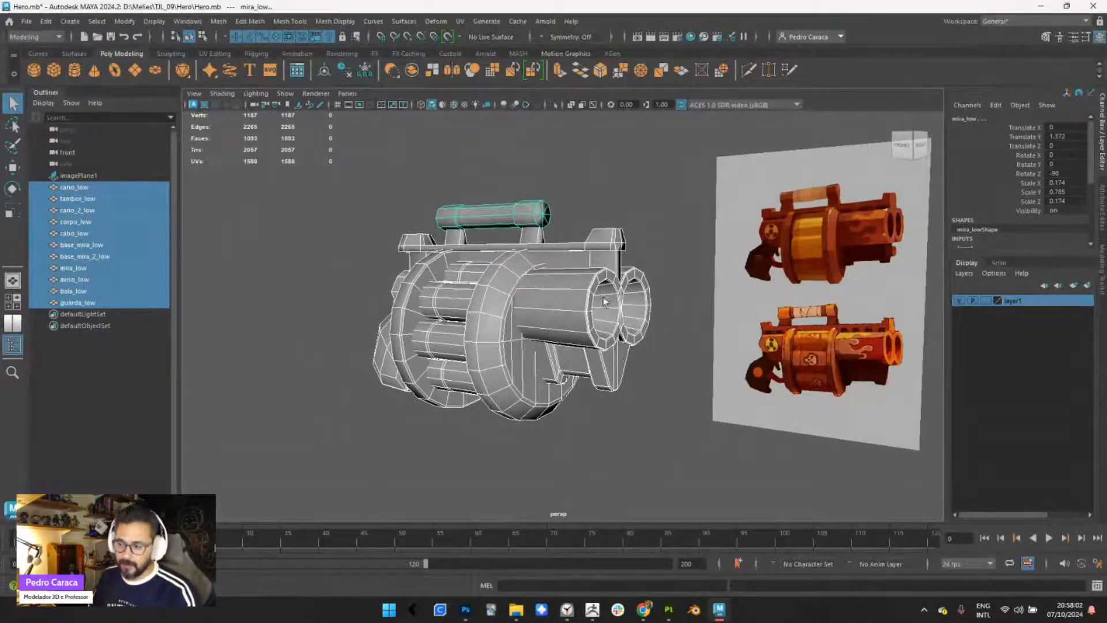
- Show the UV Editor beside the perspective view with all weapon parts selected, and hide the texture image behind their UVs
left_click(12, 324)
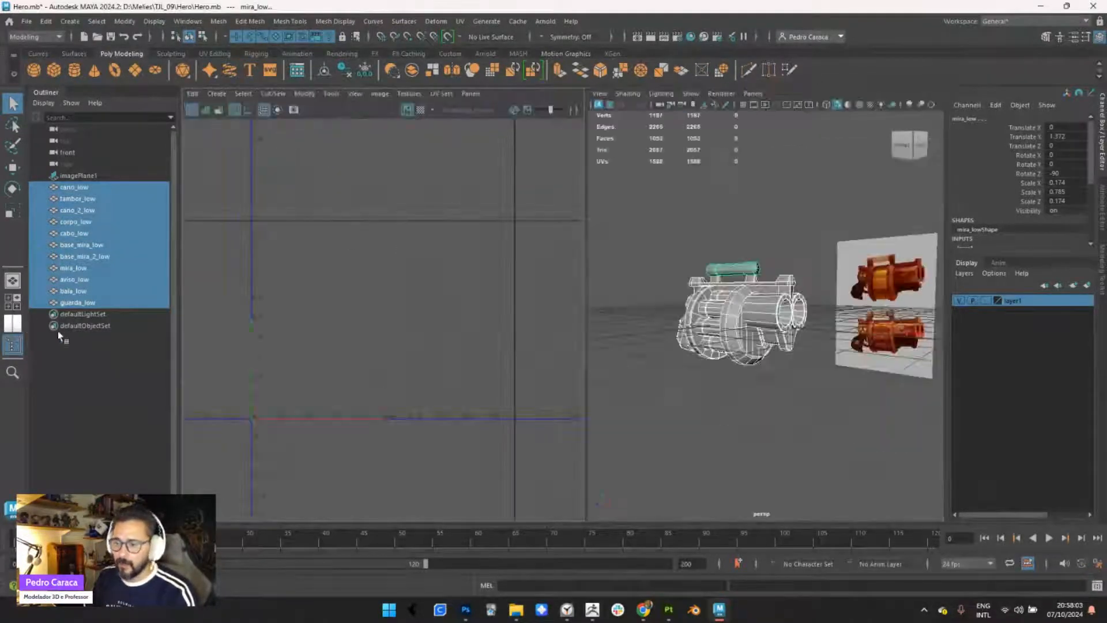
left_click(693, 268)
left_click_drag(667, 237, 797, 388)
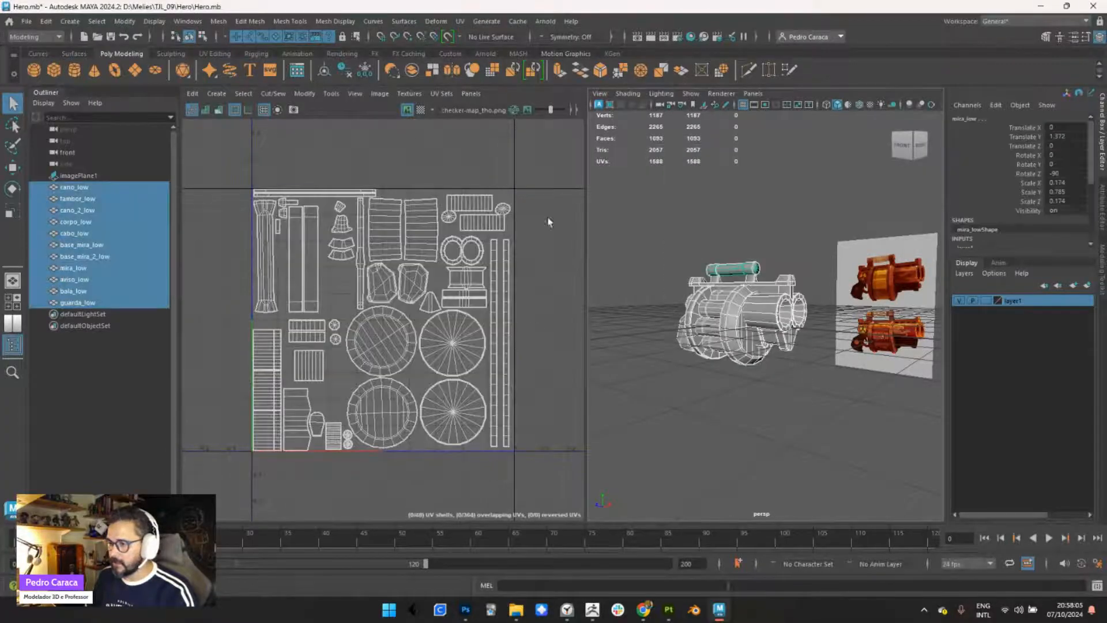
left_click(406, 110)
- Widen the perspective view slightly and examine the weapon's complete UV shell layout
scroll(347, 305, "up", 2)
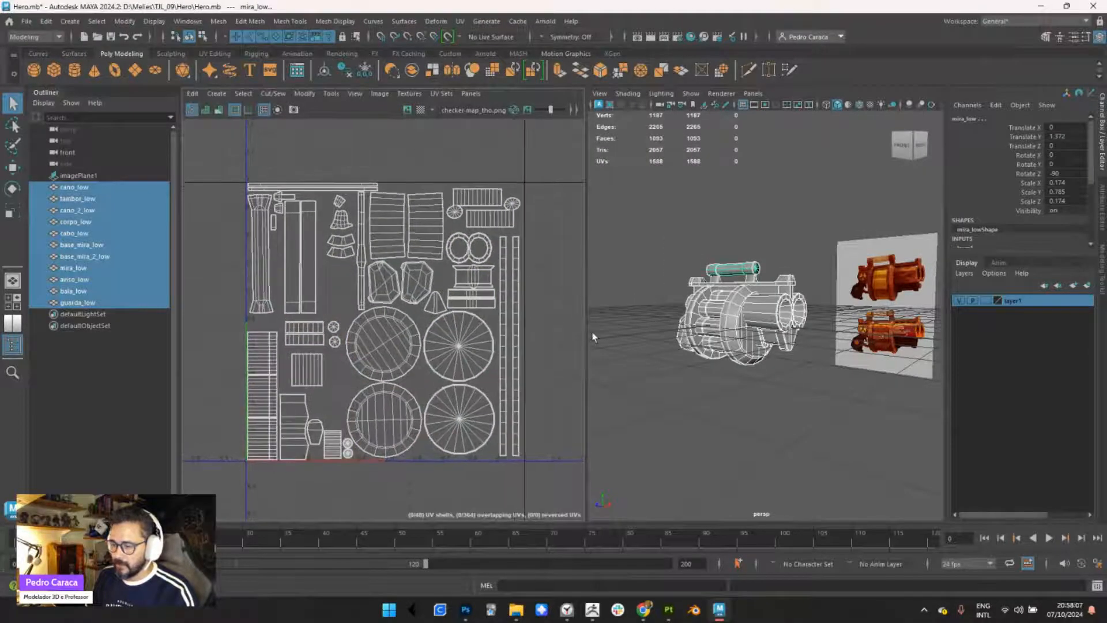
right_click_drag(594, 337, 613, 333, "alt")
middle_click_drag(571, 310, 559, 318, "alt")
left_click_drag(586, 301, 574, 301)
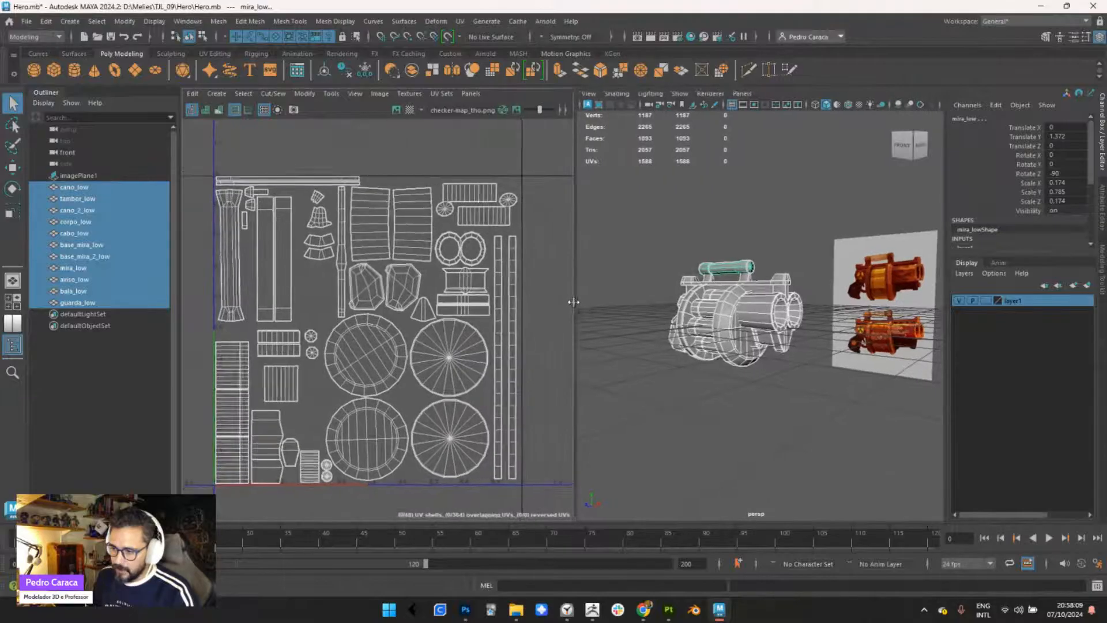
scroll(421, 382, "up", 4)
scroll(417, 352, "down", 3)
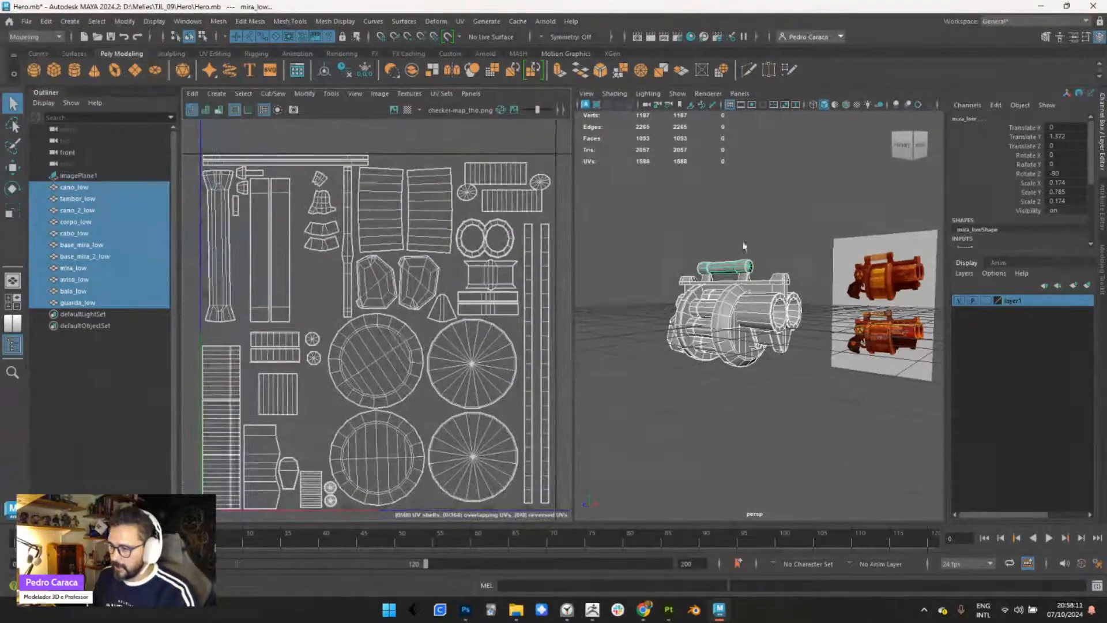
middle_click_drag(454, 321, 453, 306, "alt")
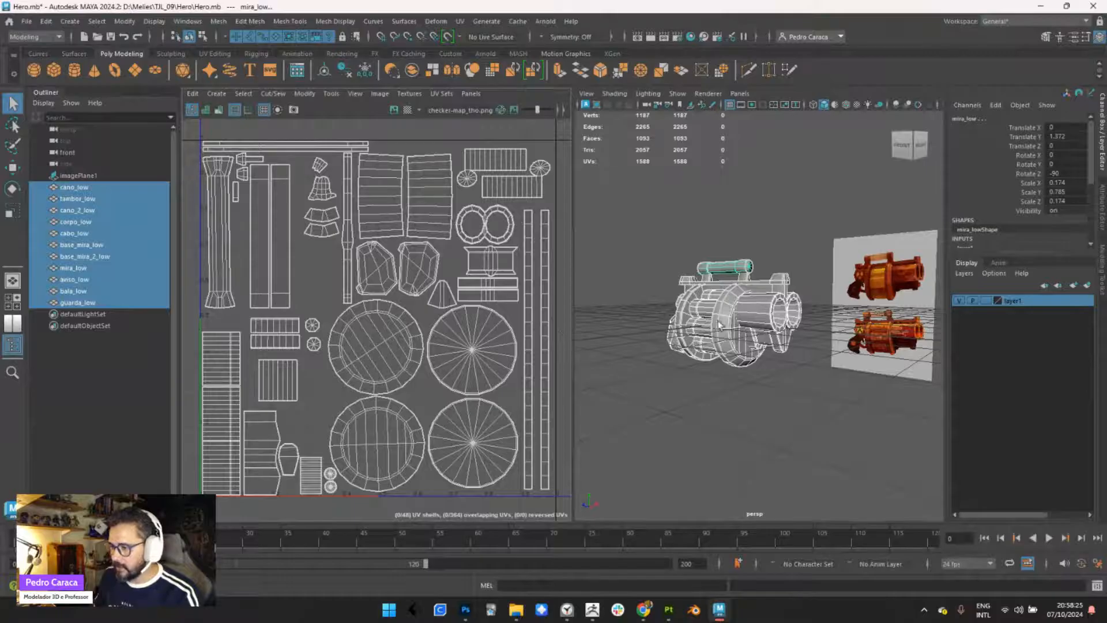
- Display the checker map on the low-poly weapon and check its pattern on the drum and barrels
left_click_drag(721, 326, 652, 276, "alt")
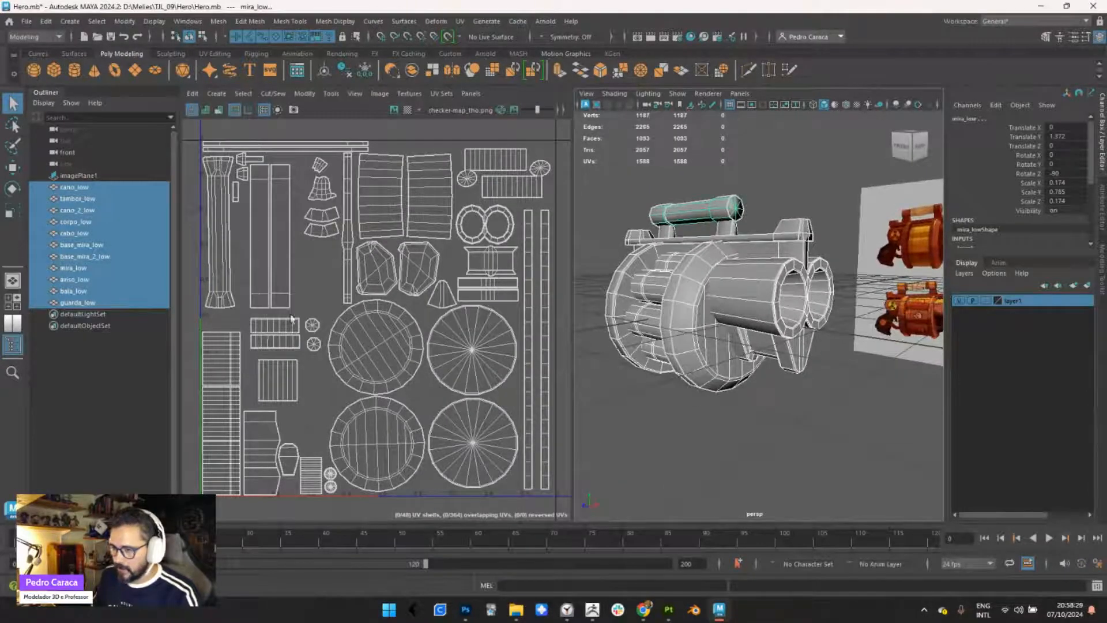
left_click_drag(694, 307, 670, 304, "alt")
left_click(409, 111)
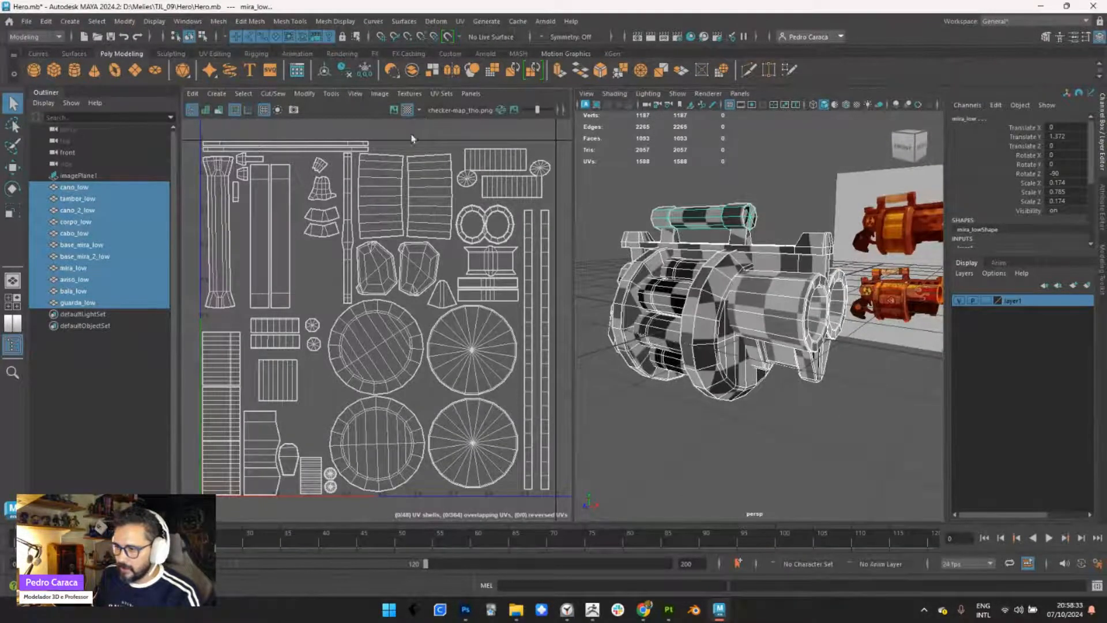
left_click_drag(697, 226, 671, 241, "alt")
right_click(701, 200)
right_click_drag(700, 200, 755, 184)
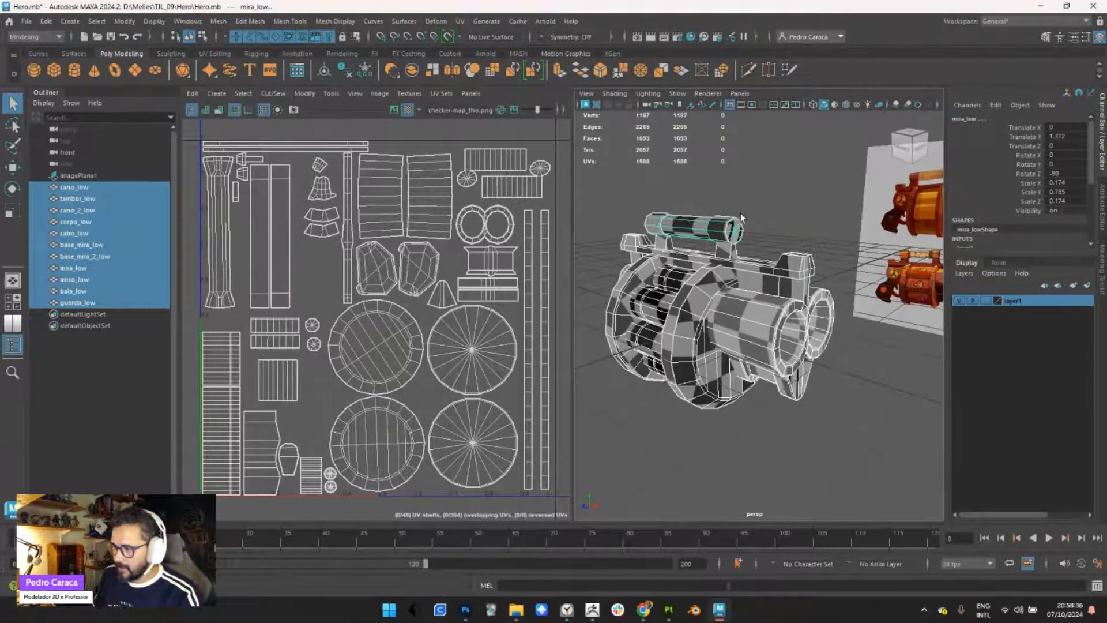
left_click_drag(704, 364, 767, 298, "alt")
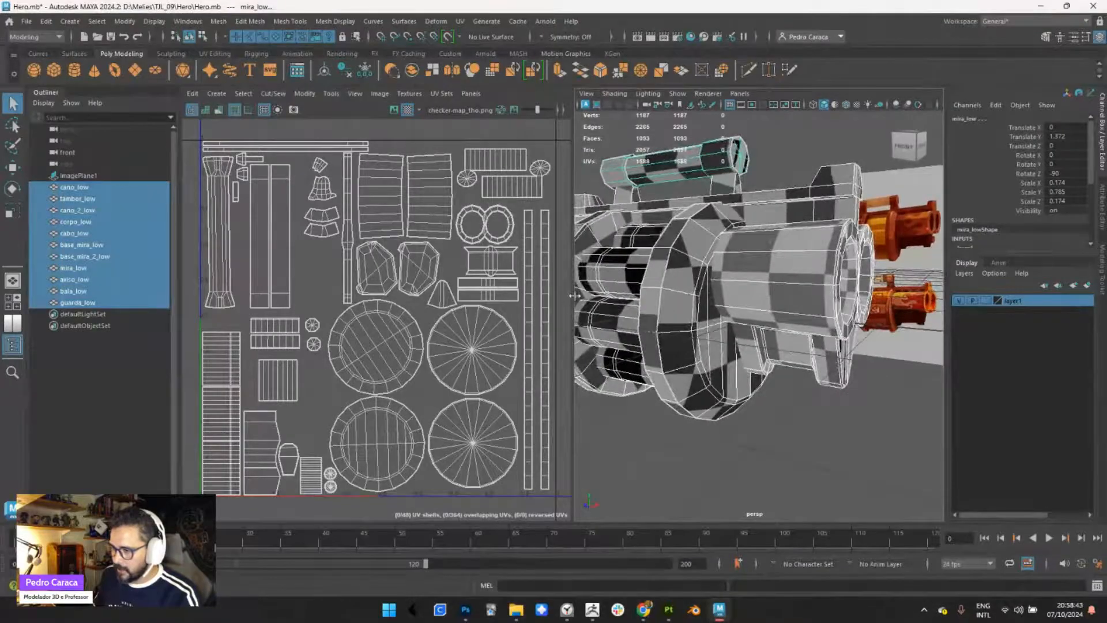
- Enlarge the perspective view against the UV Editor and inspect the checker pattern on the grip, drum and barrels from both sides
left_click_drag(572, 295, 369, 303)
left_click_drag(512, 347, 768, 353, "alt")
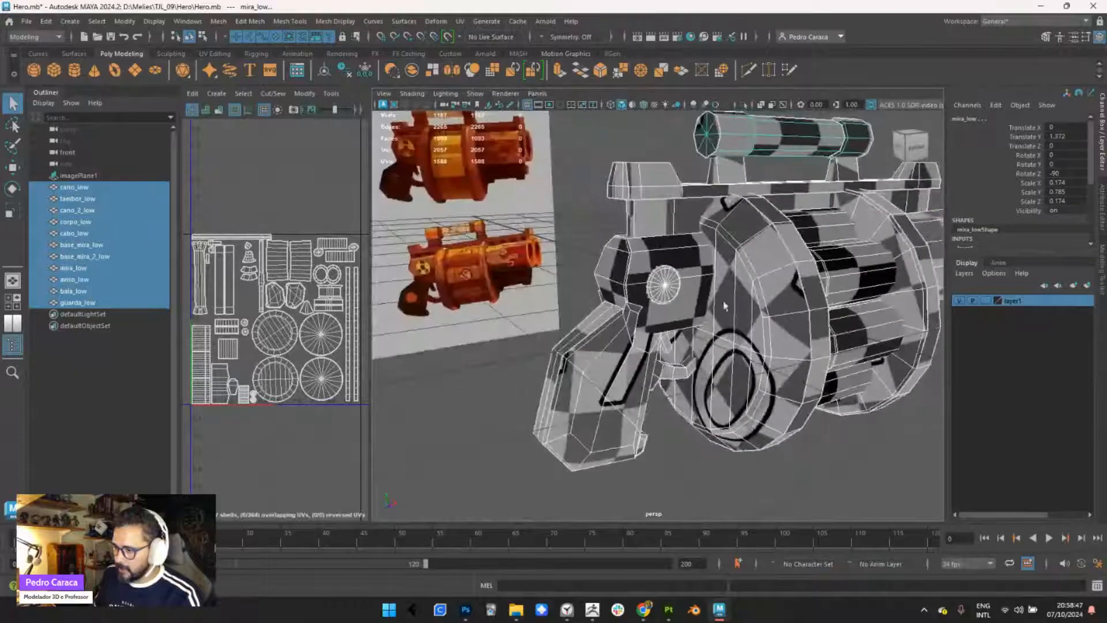
left_click_drag(725, 306, 612, 349, "alt")
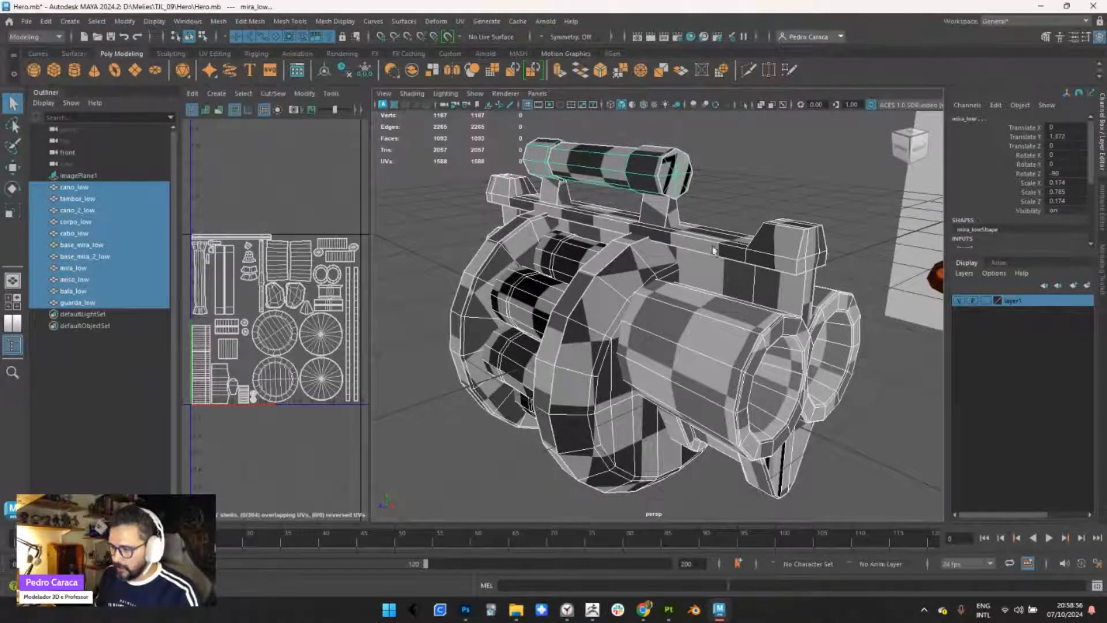
left_click_drag(605, 358, 590, 285, "alt")
right_click_drag(590, 285, 589, 301, "alt")
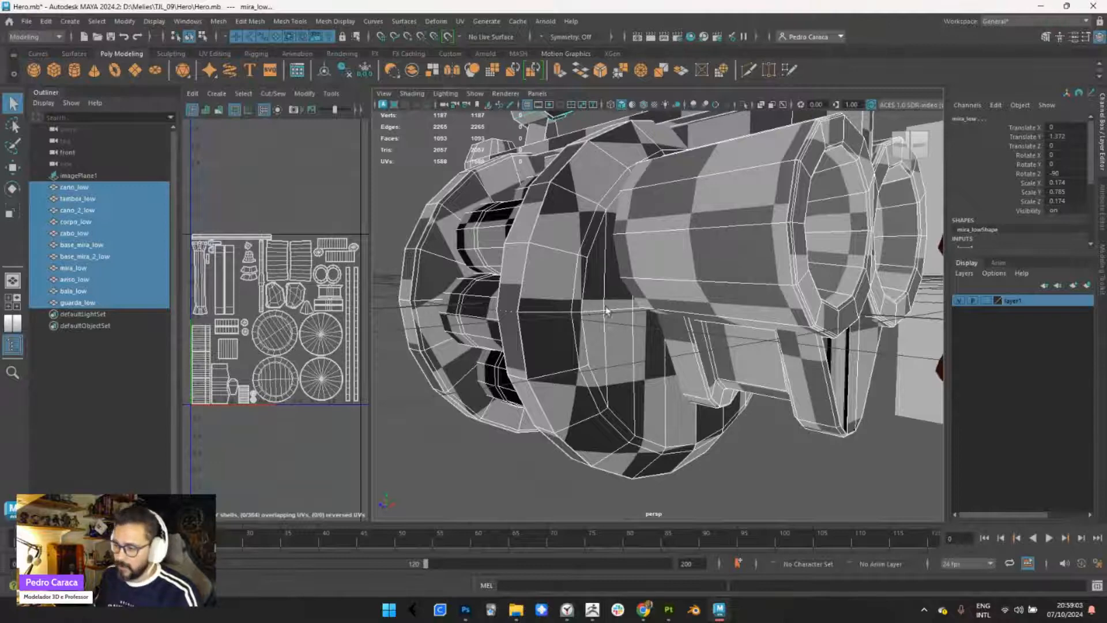
mouse_move(591, 344)
right_mouse_down("alt")
mouse_move(585, 312)
mouse_move(586, 323)
right_mouse_up("alt")
middle_click_drag(586, 323, 573, 350, "alt")
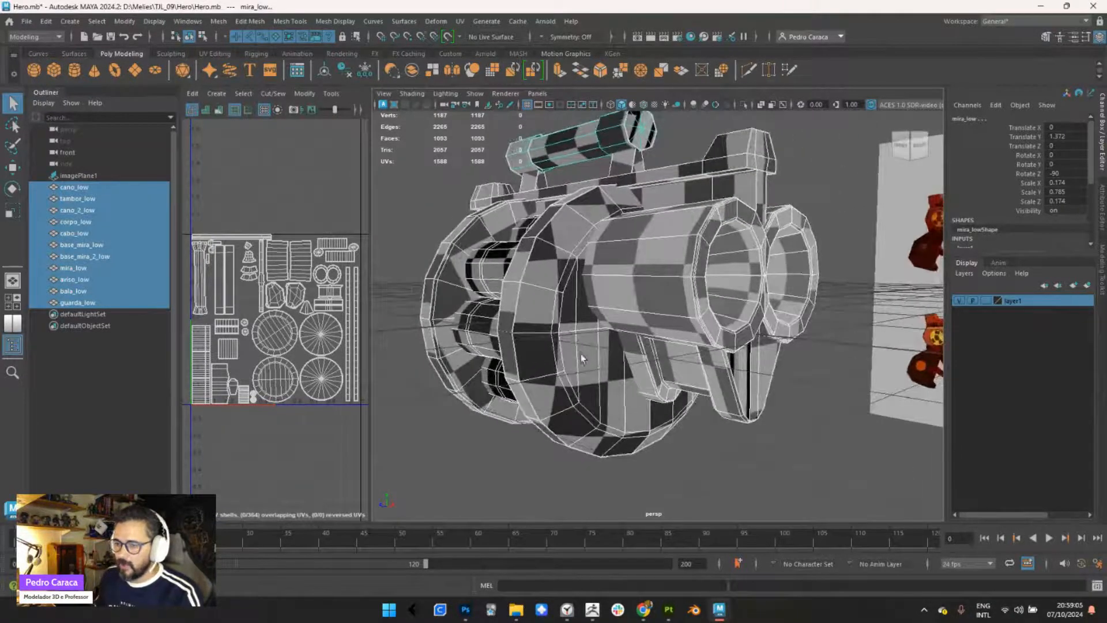
- Mark checker squares on the barrel and drum with red strokes to compare their sizes, and clear the marks
scroll(571, 323, "up", 4)
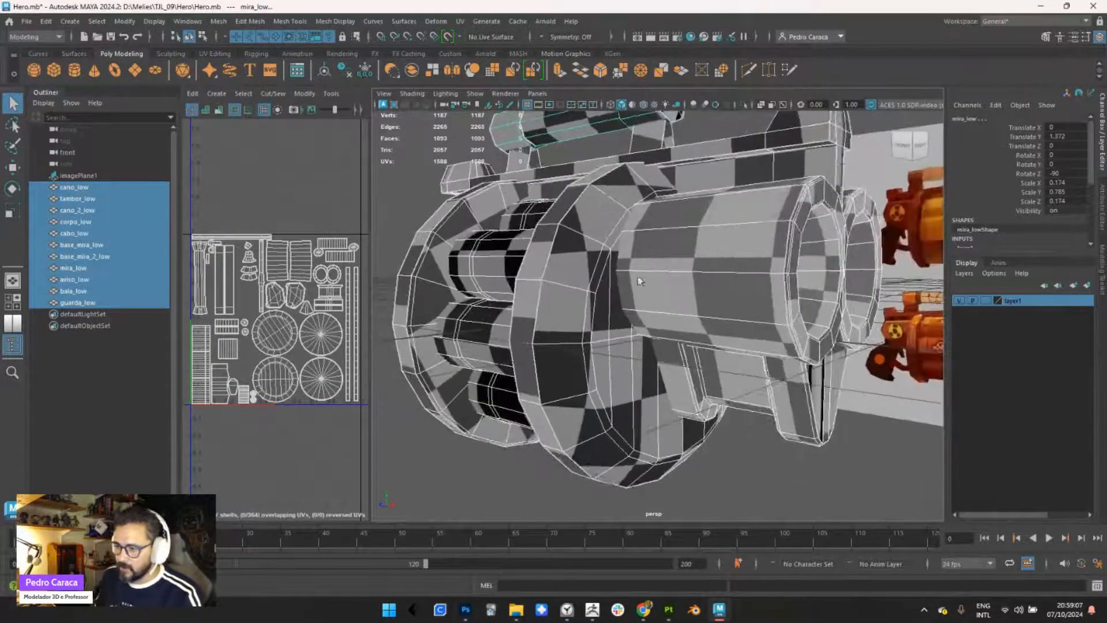
key("ctrl+2")
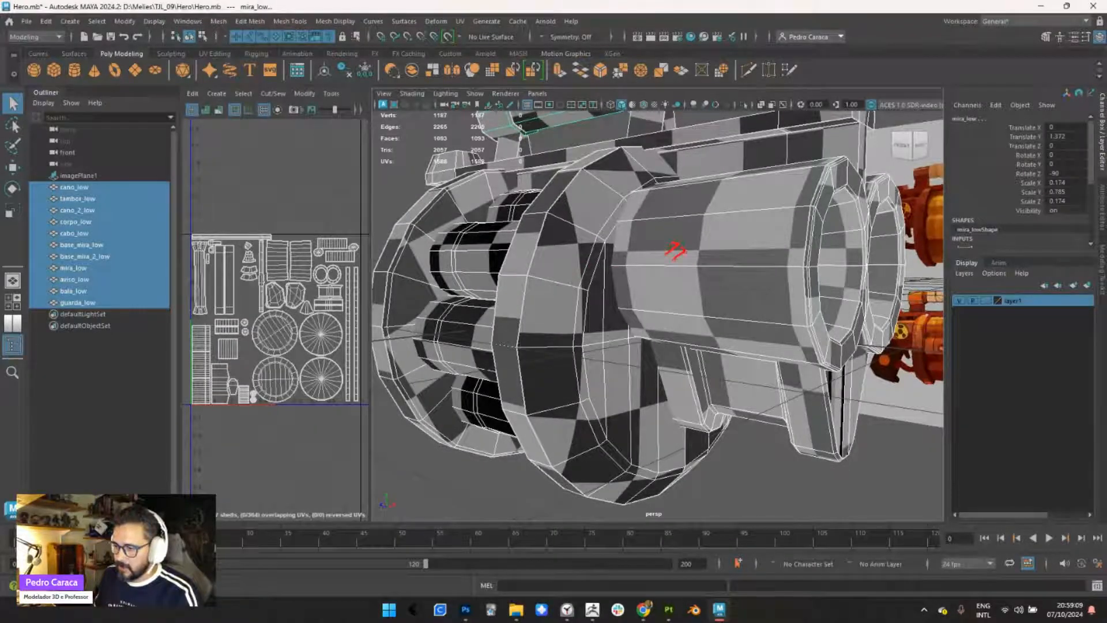
left_click_drag(699, 258, 675, 276)
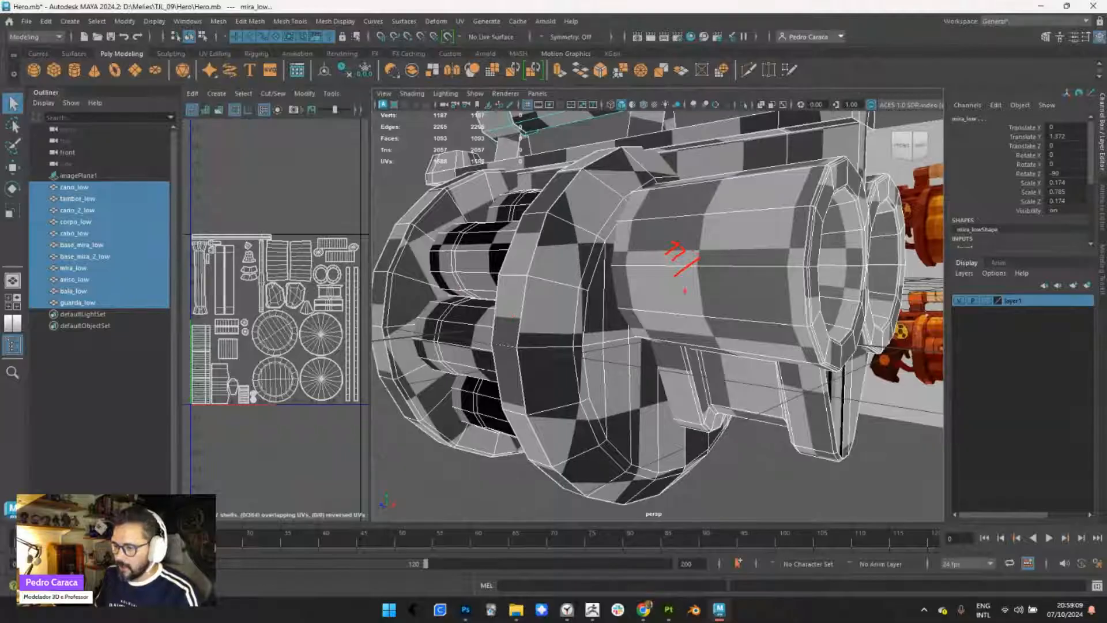
mouse_move(592, 338)
left_mouse_down()
mouse_move(518, 401)
mouse_move(529, 409)
left_mouse_up()
left_click_drag(623, 350, 548, 421)
left_click_drag(633, 366, 567, 441)
left_click_drag(636, 388, 573, 448)
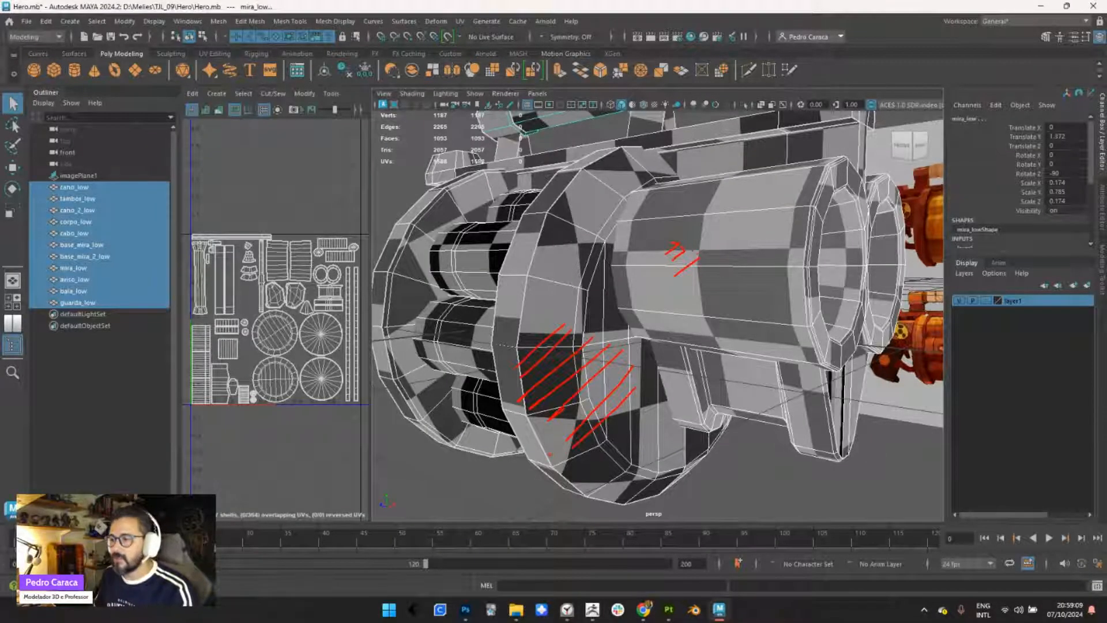
key("Escape")
mouse_move(622, 384)
right_mouse_down("alt")
mouse_move(591, 319)
mouse_move(569, 306)
right_mouse_up("alt")
mouse_move(568, 306)
left_mouse_down("alt")
mouse_move(652, 335)
mouse_move(596, 359)
mouse_move(453, 356)
left_mouse_up("alt")
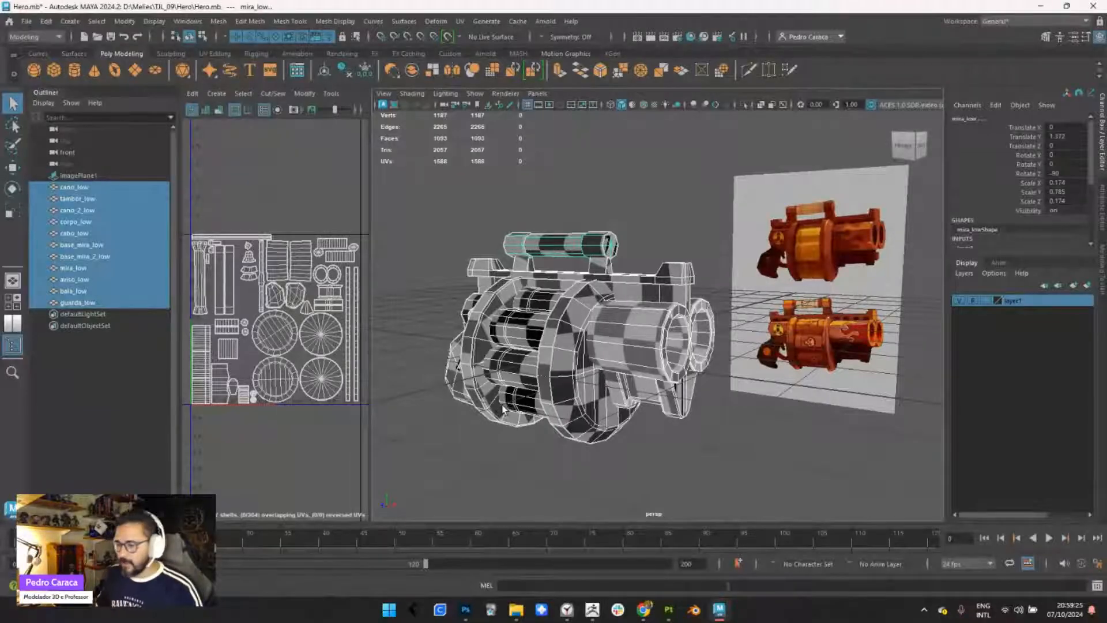
- Switch to Substance 3D Painter and turn on the mesh wireframe in the display settings
left_click(668, 610)
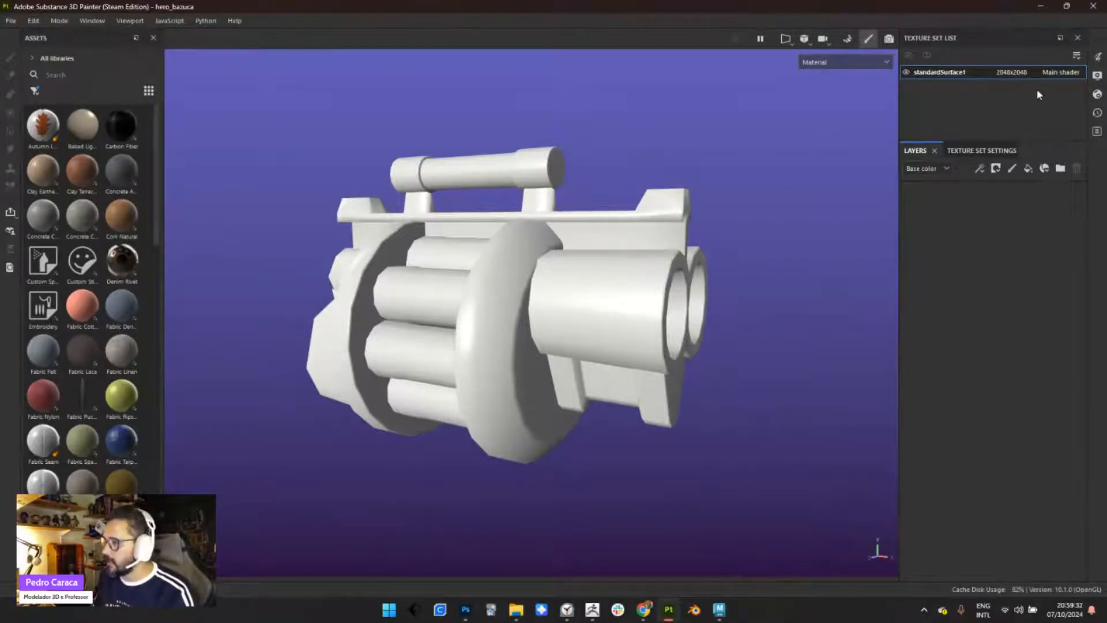
left_click(1096, 76)
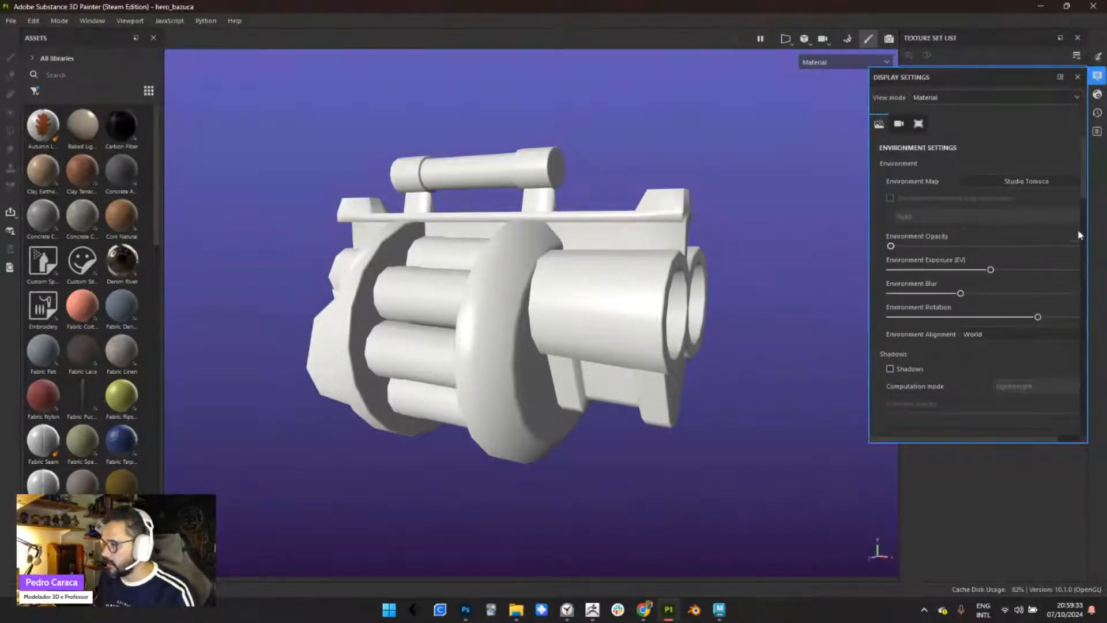
left_click_drag(1085, 186, 1089, 369)
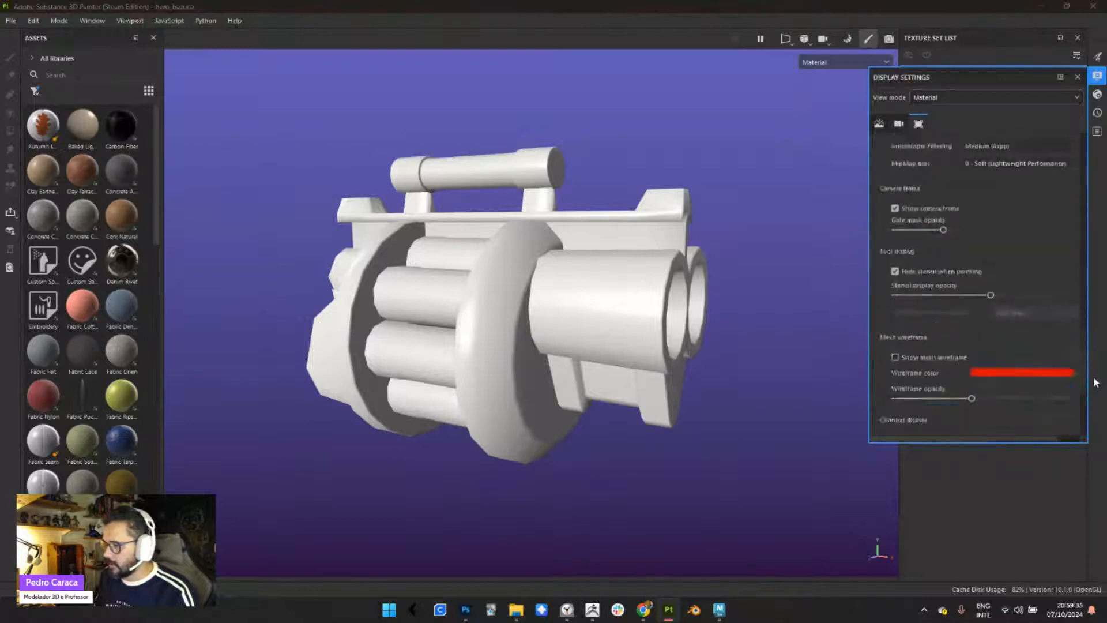
left_click(944, 258)
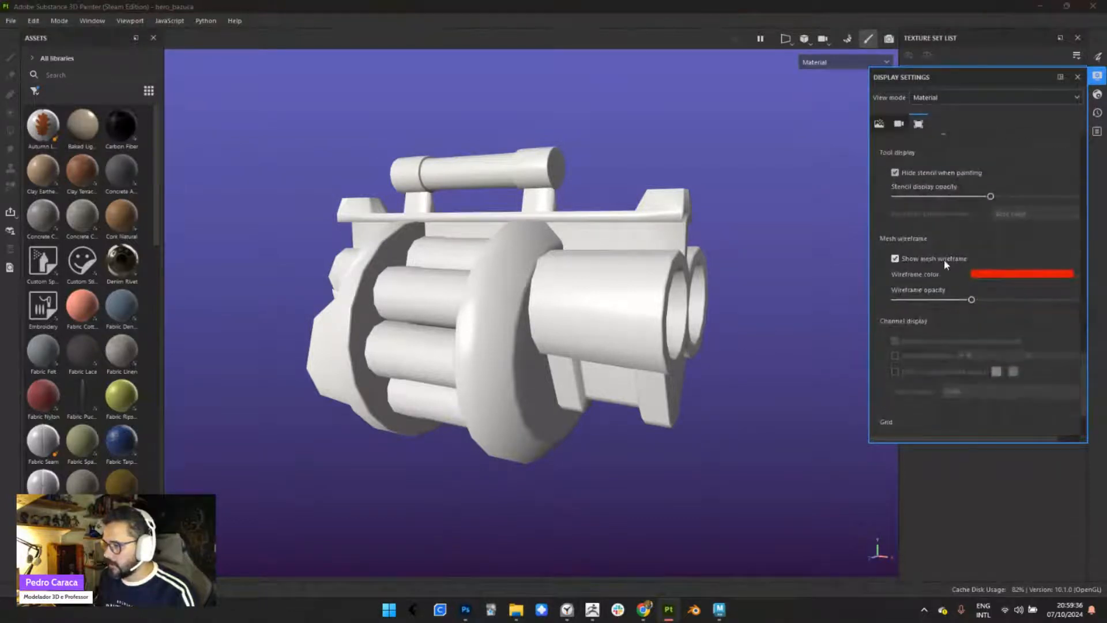
left_click(1078, 77)
- Examine the low-poly weapon's wireframe on the grip, drum and barrels from both sides
scroll(645, 230, "up", 5)
left_click_drag(621, 408, 538, 410, "alt")
scroll(508, 288, "down", 2)
middle_click_drag(538, 410, 533, 379, "alt")
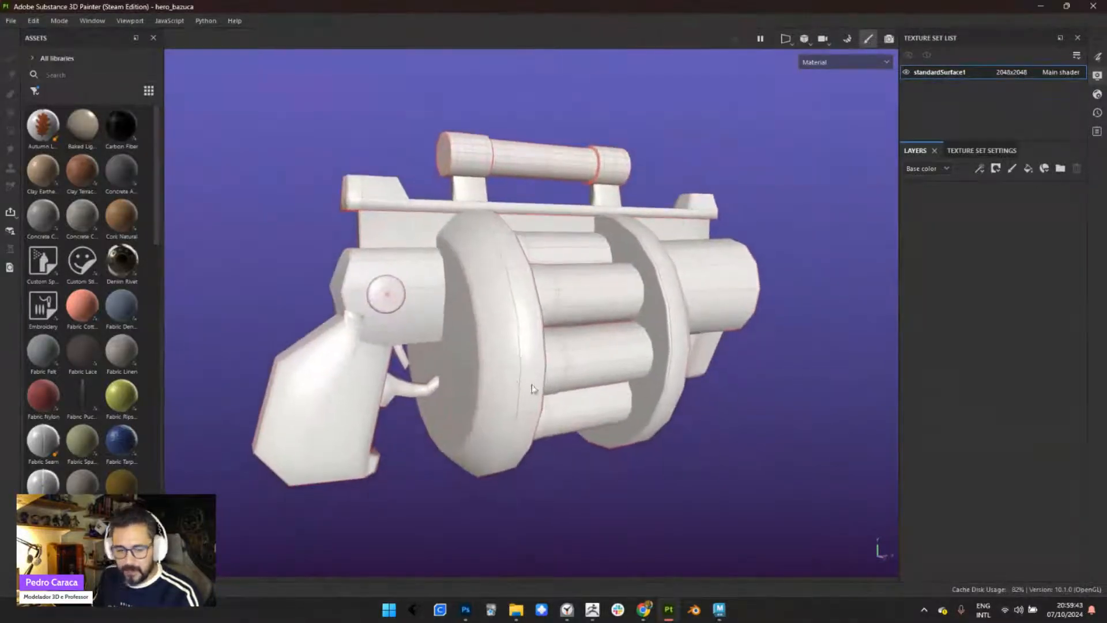
scroll(520, 330, "down", 1)
left_click_drag(521, 333, 536, 359, "alt")
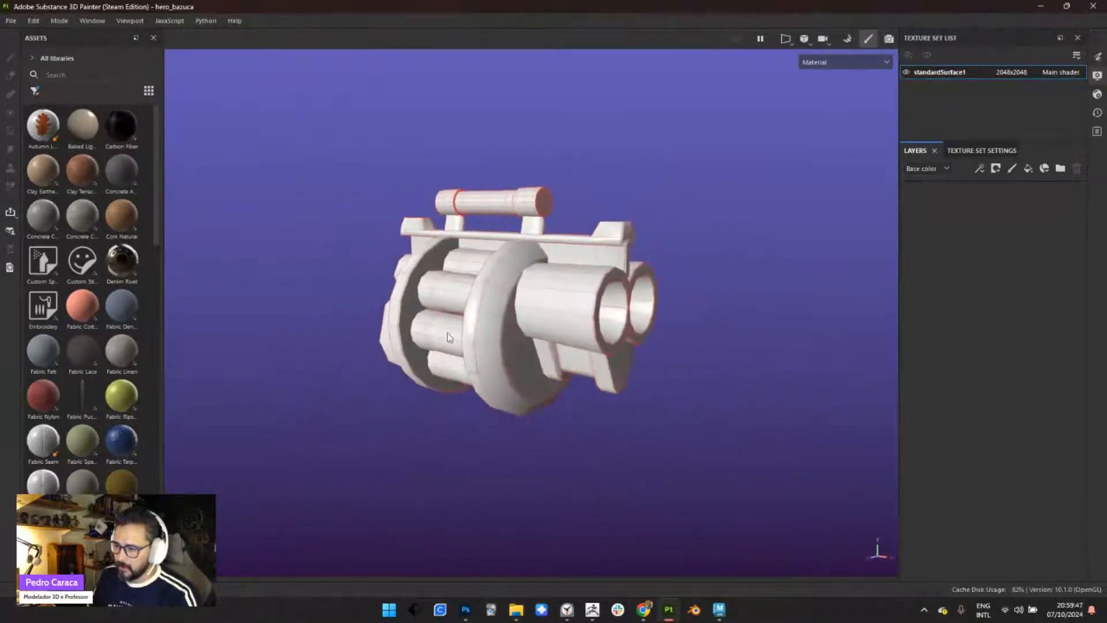
right_click_drag(537, 359, 576, 490, "alt")
middle_click_drag(487, 373, 467, 337, "alt")
left_click_drag(468, 337, 492, 261, "alt")
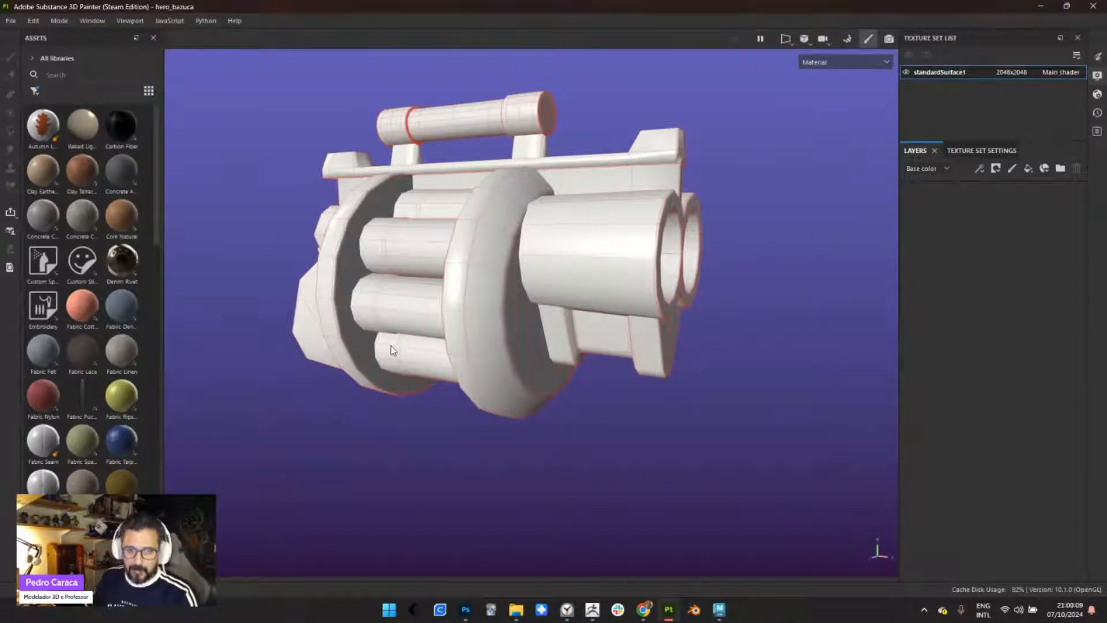
middle_click_drag(578, 287, 570, 332, "alt")
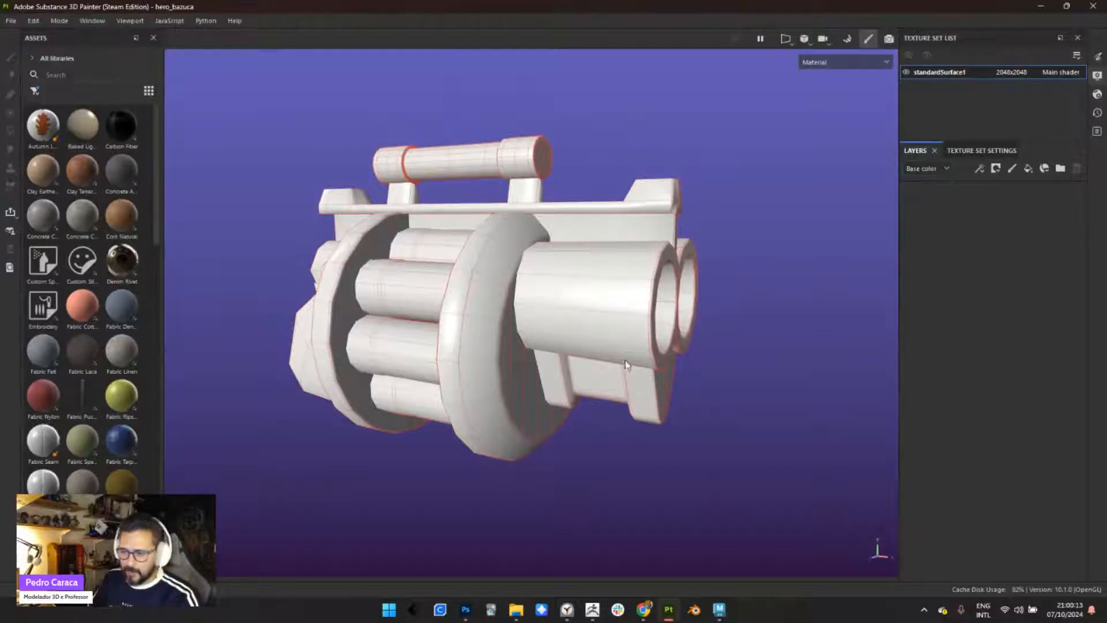
left_click_drag(613, 370, 617, 383, "alt")
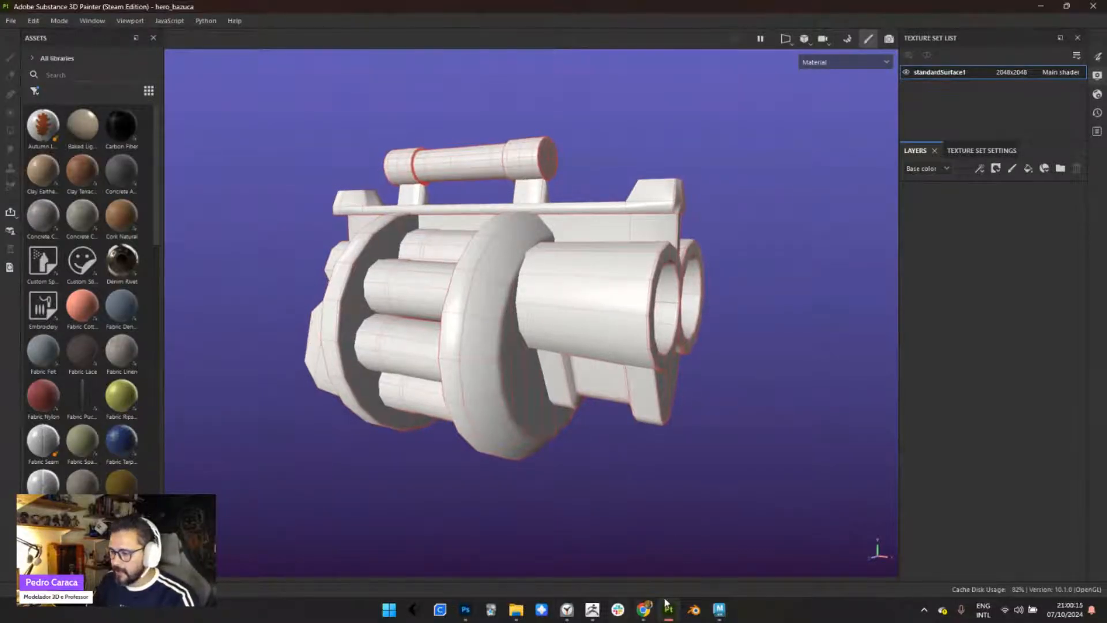
- Switch to ZBrush and inspect the high-poly weapon from both sides, including a close-up of the drum's grip-side face
left_click(600, 609)
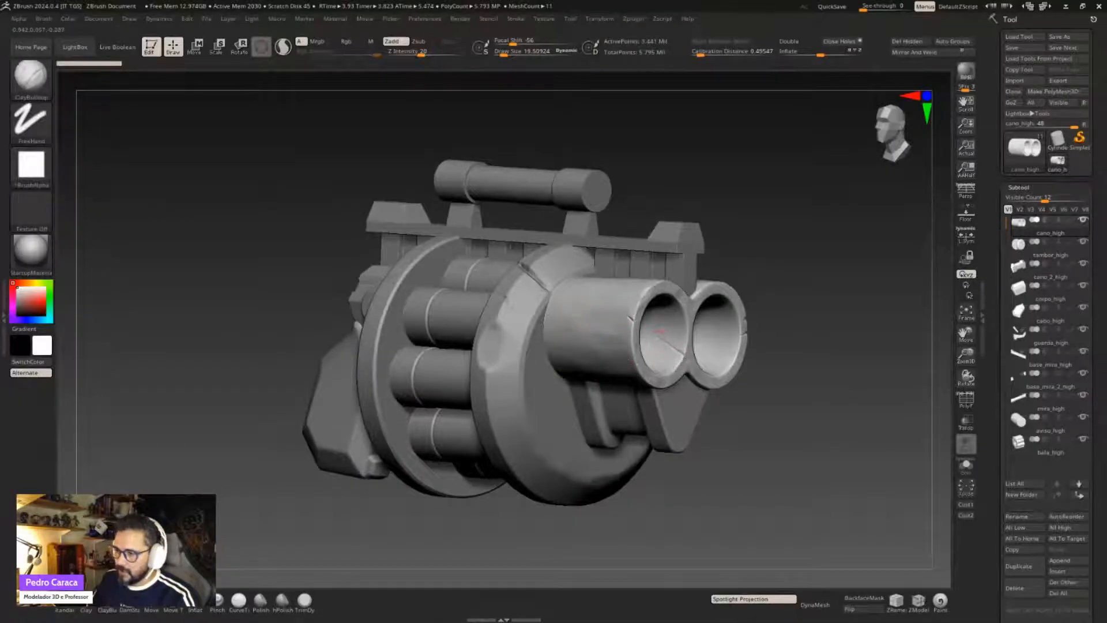
left_click_drag(729, 246, 699, 223, "alt")
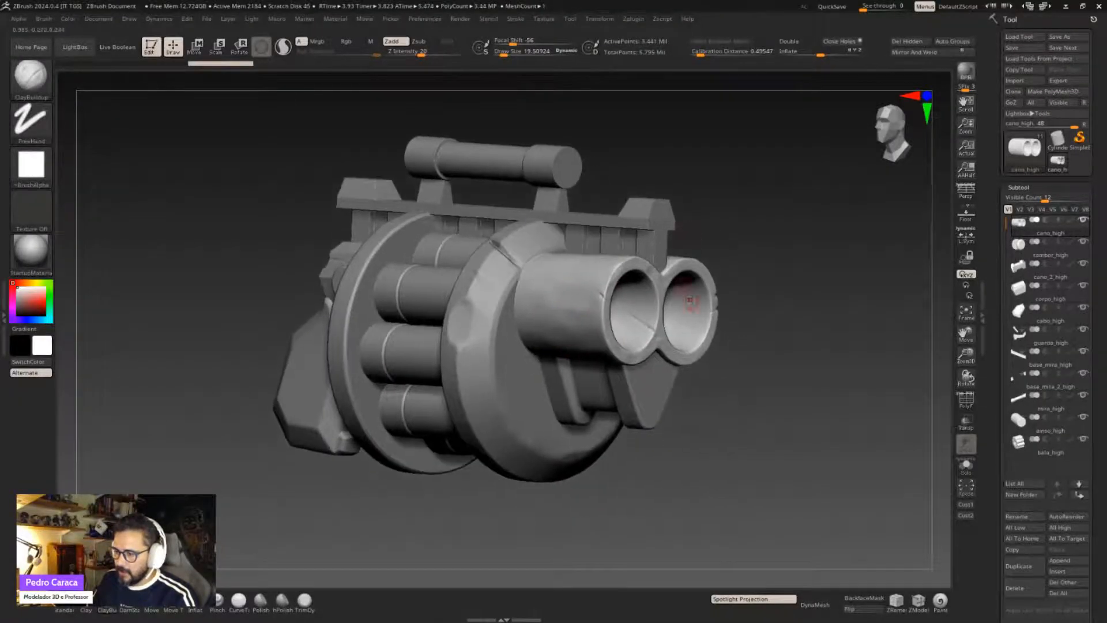
left_click_drag(726, 316, 712, 372)
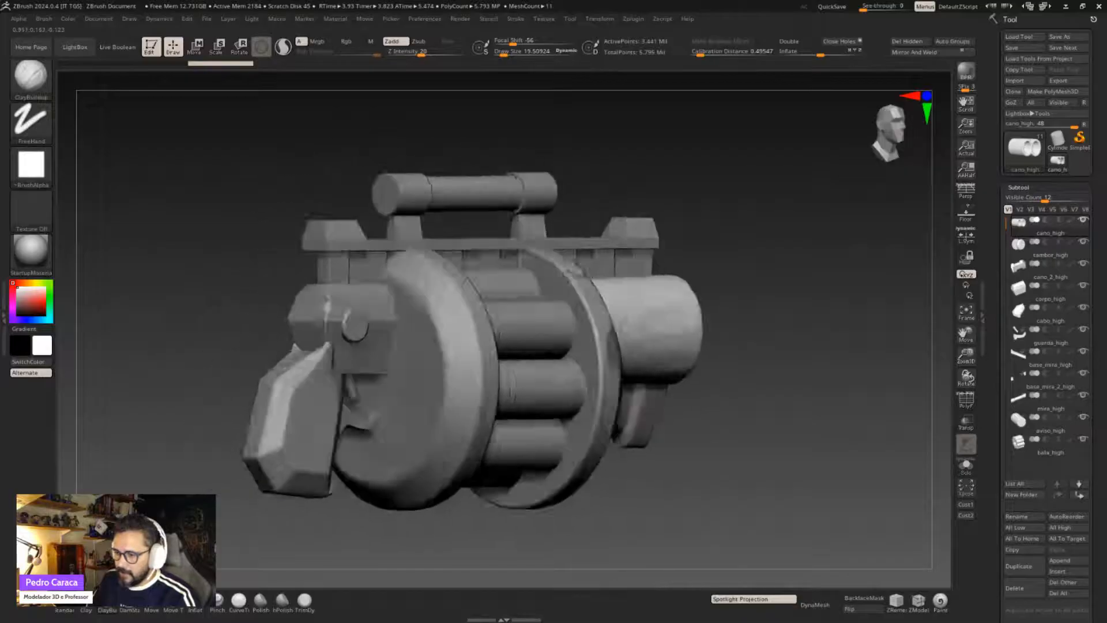
right_click_drag(713, 372, 537, 369)
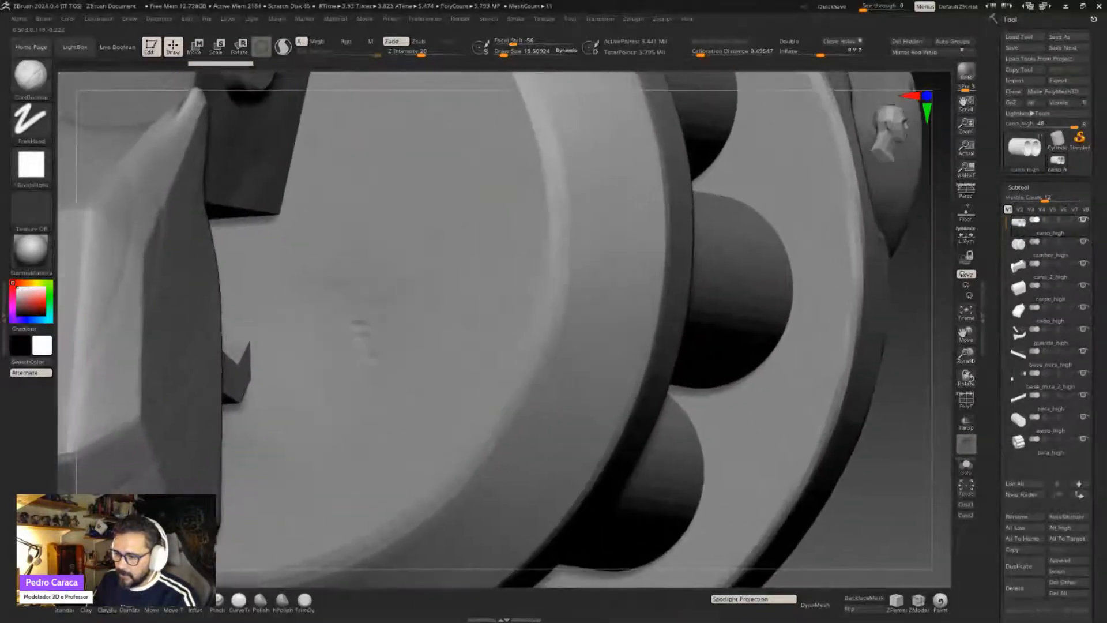
right_click_drag(625, 289, 631, 288, "alt")
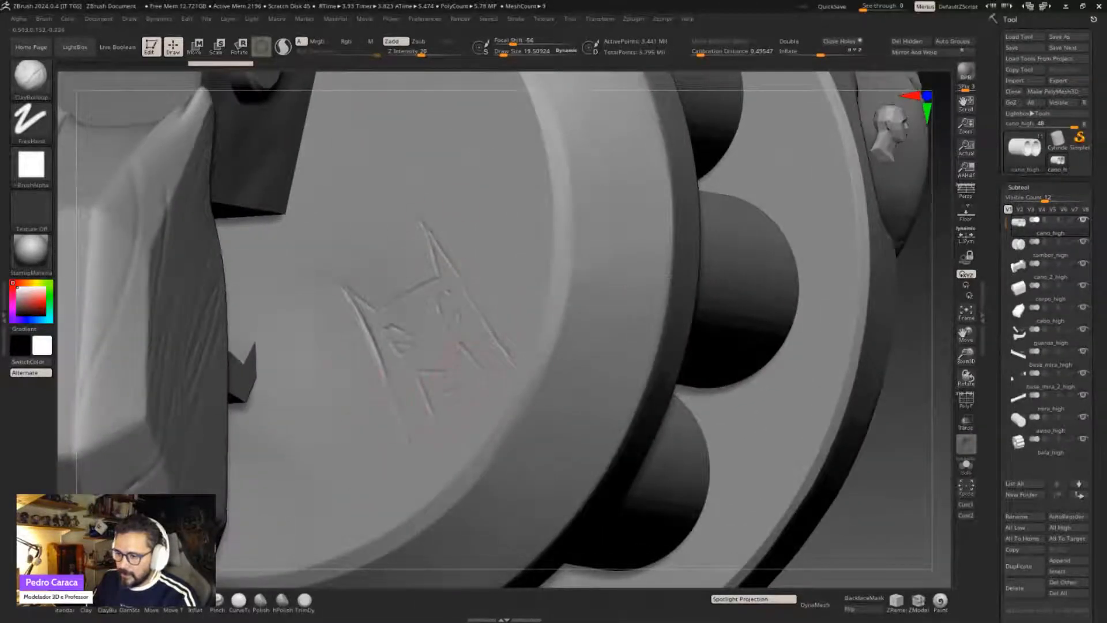
right_click_drag(461, 352, 379, 346, "ctrl")
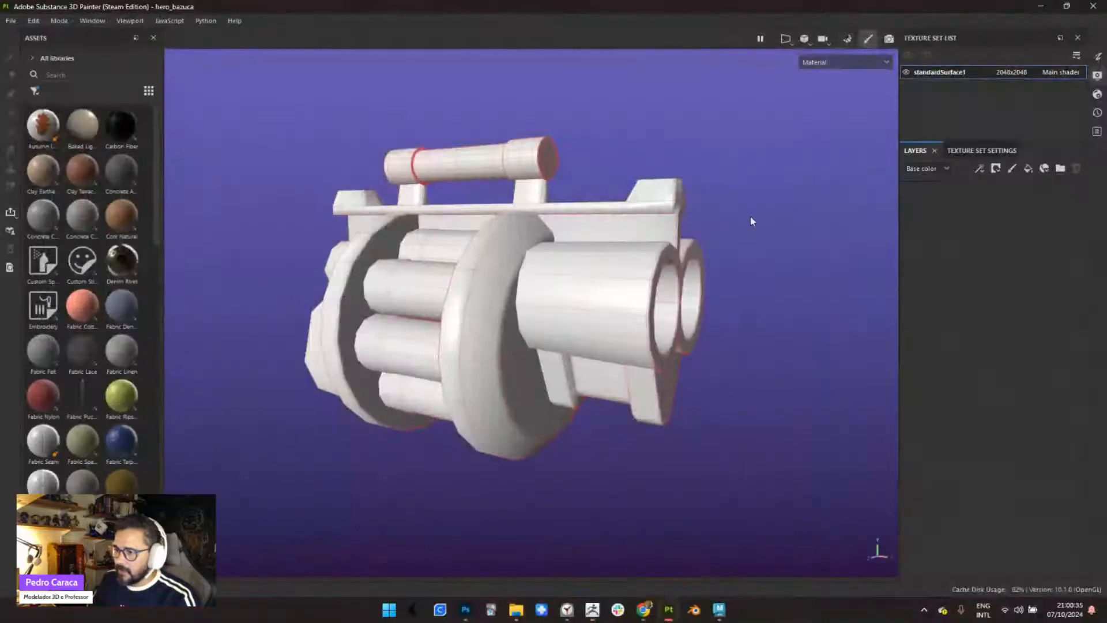
- Return to Substance 3D Painter, preview the weapon in rendering mode from several angles, and go back to painting mode
mouse_move(515, 335)
left_mouse_down("alt")
mouse_move(507, 363)
mouse_move(482, 341)
mouse_move(548, 312)
left_mouse_up("alt")
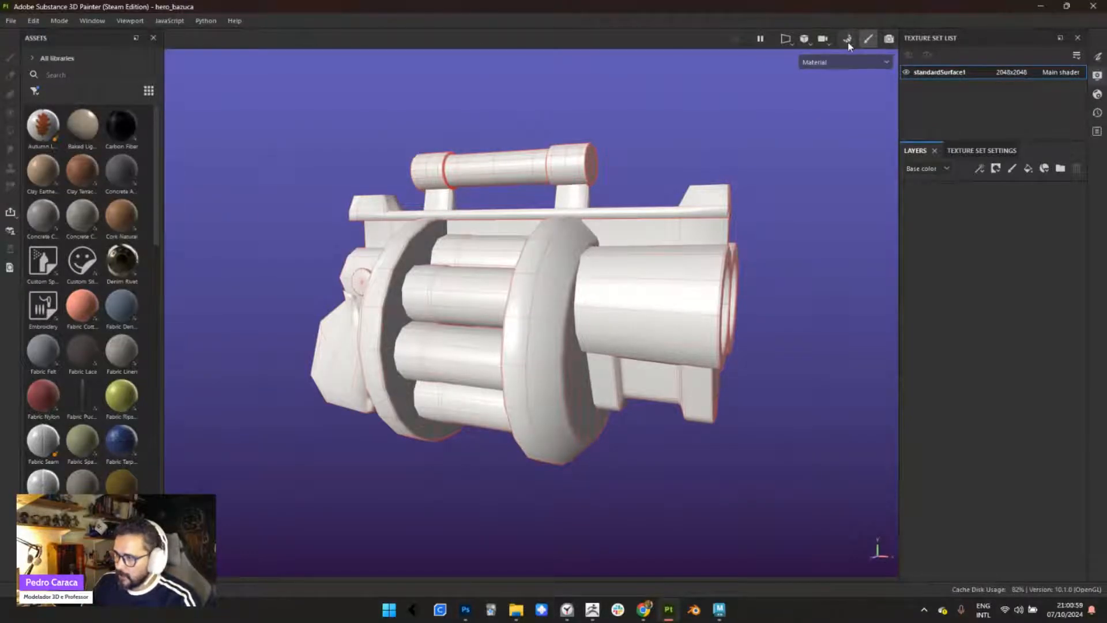
left_click(889, 40)
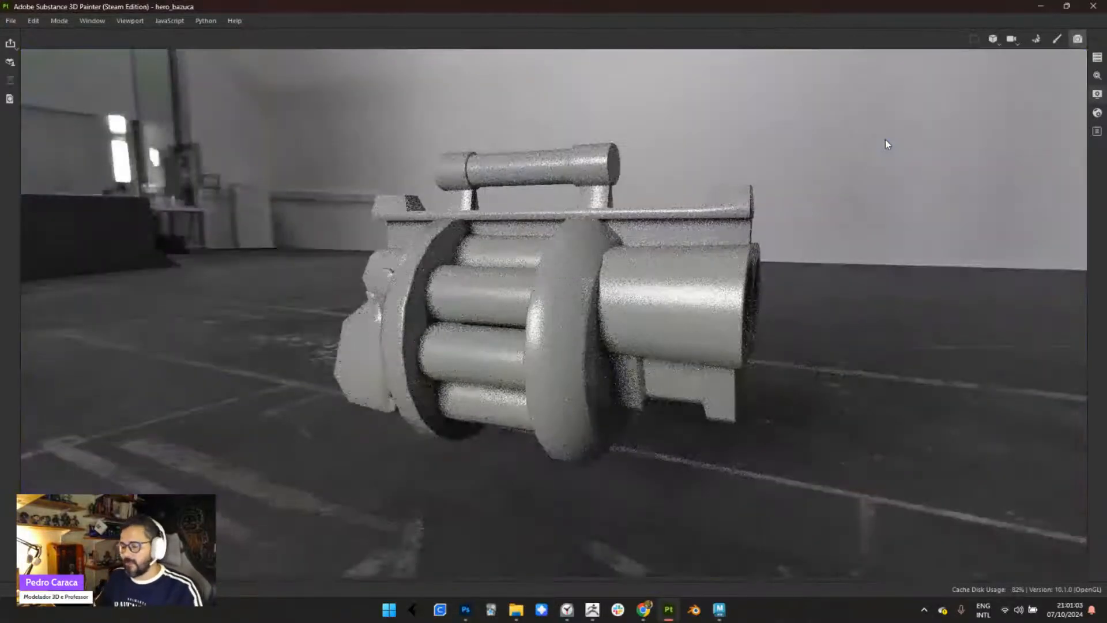
left_click_drag(619, 403, 638, 363, "alt")
left_click_drag(670, 407, 626, 381, "alt")
middle_click_drag(644, 398, 525, 355, "alt")
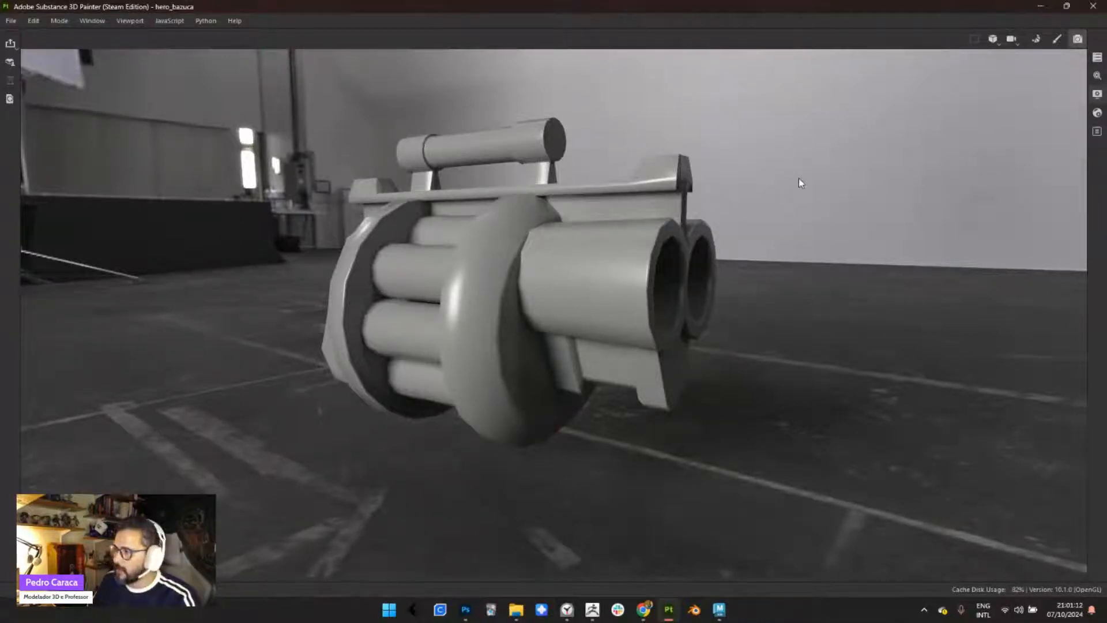
left_click(1058, 39)
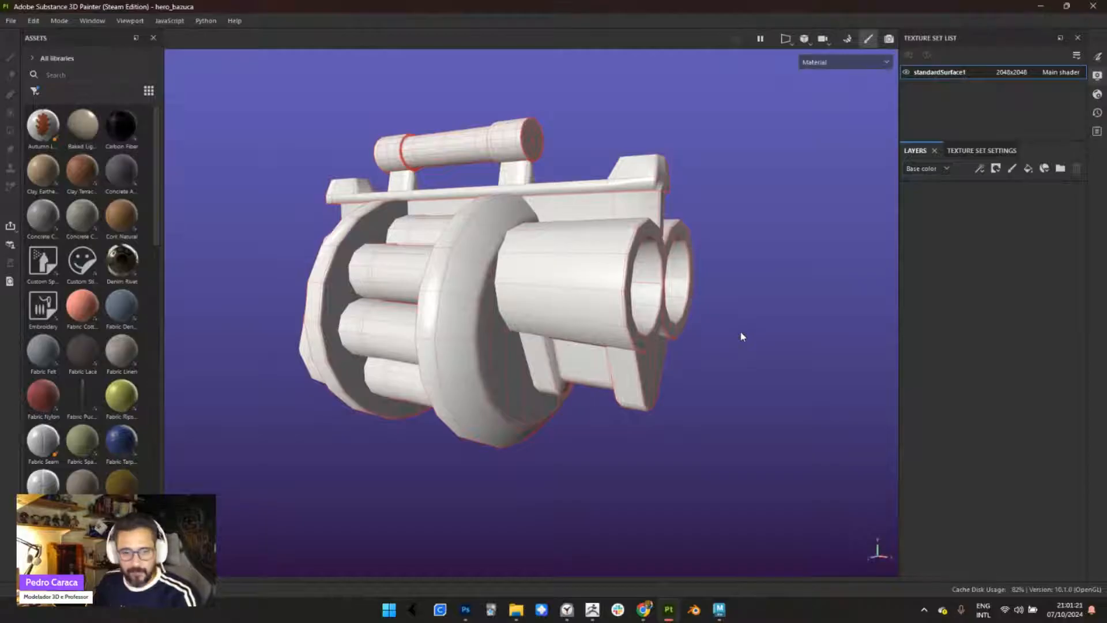
- Turn the weapon slightly and switch from painting mode to mesh map baking mode
middle_click_drag(596, 296, 611, 317, "alt")
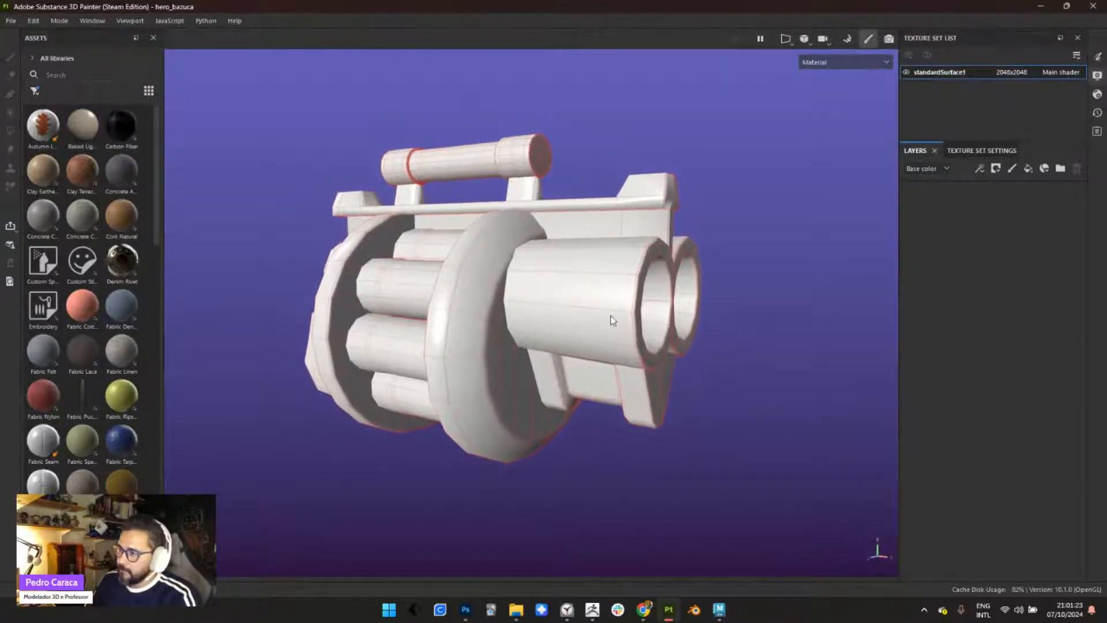
left_click_drag(611, 316, 621, 317, "alt")
middle_click_drag(589, 285, 635, 281, "alt")
left_click(848, 38)
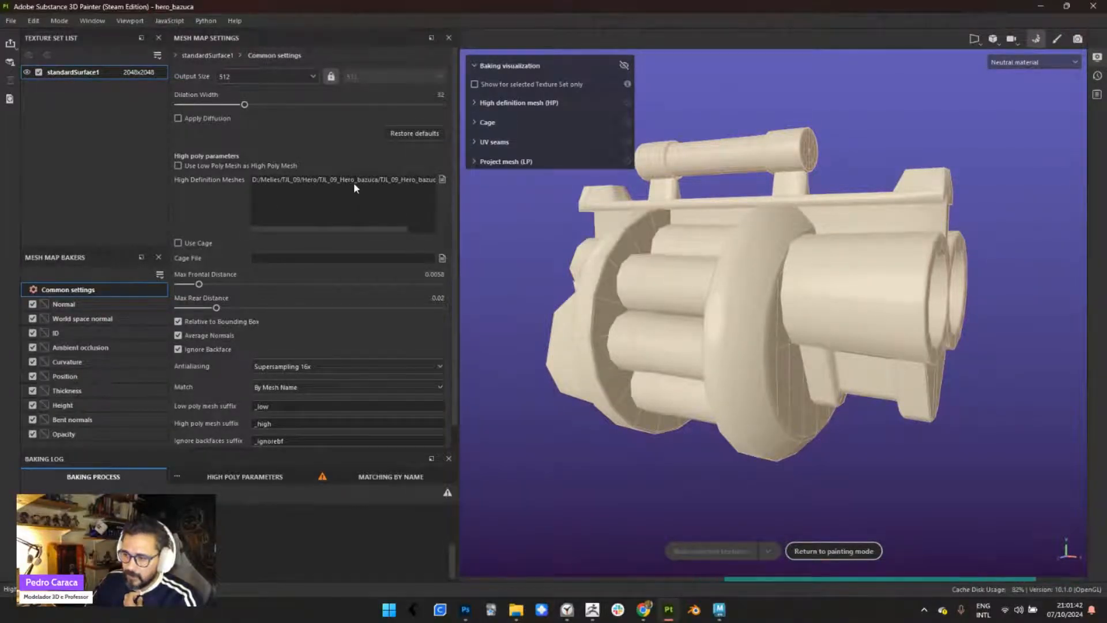
- Open and cancel the high-definition mesh file selection, and read the full path of the loaded high-poly file
left_click(442, 178)
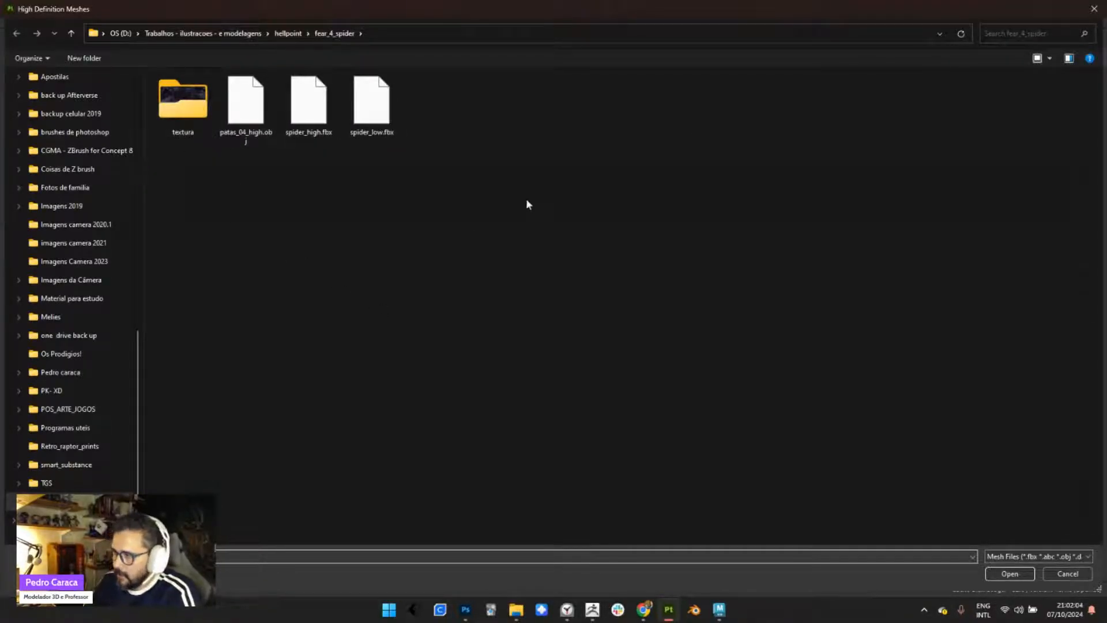
left_click(1094, 8)
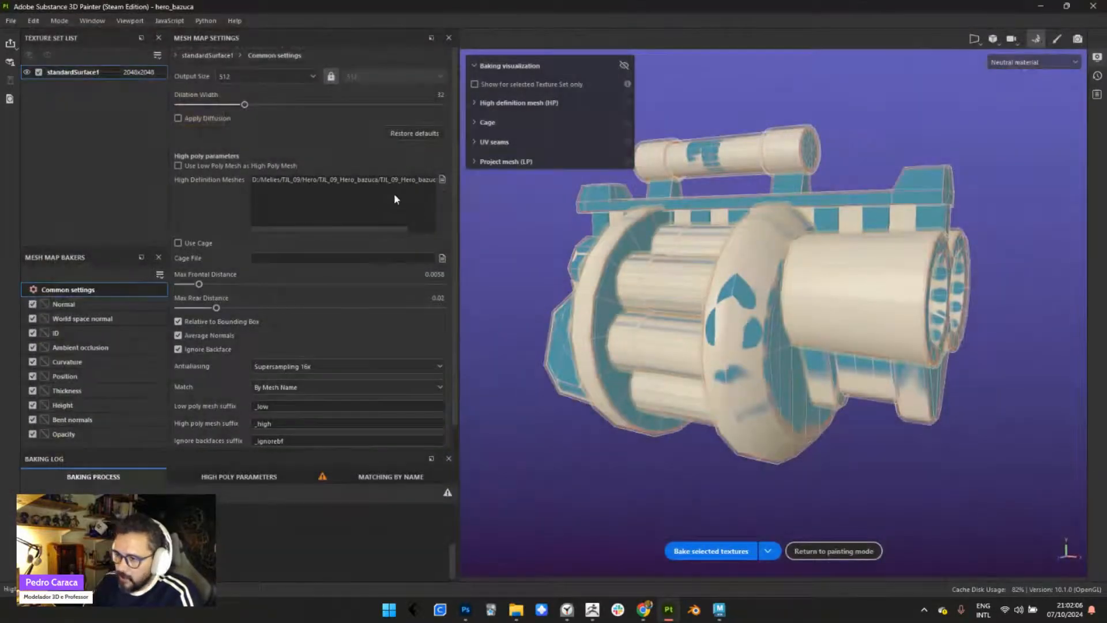
scroll(403, 225, "right", 3)
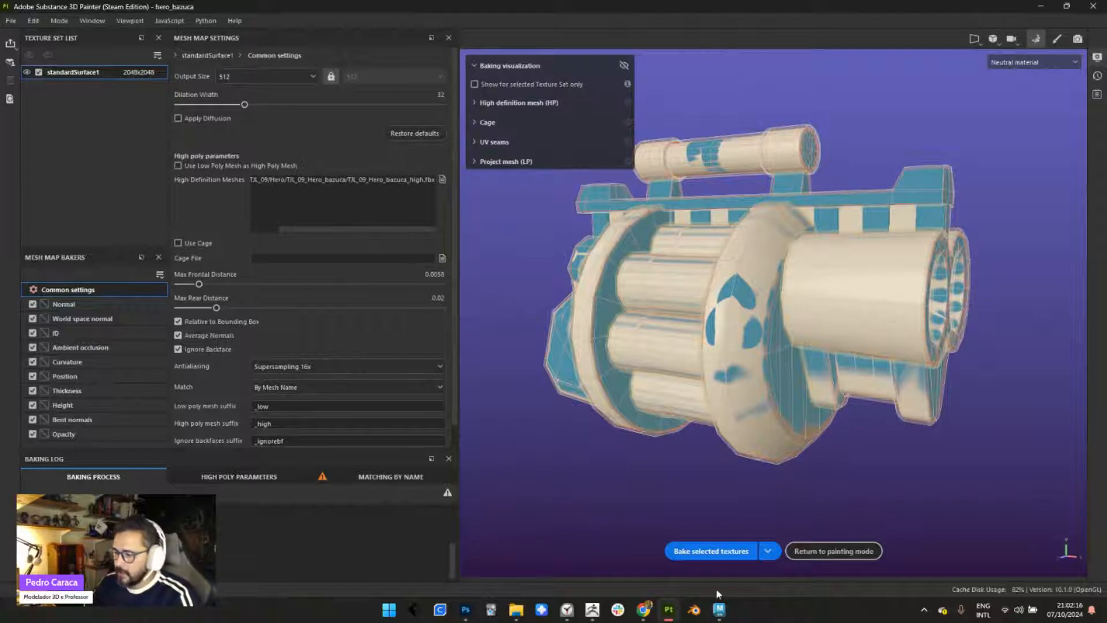
- Switch to Maya and select the drum, barrels, second barrel part, body and grip one by one to check their _low names
left_click(719, 610)
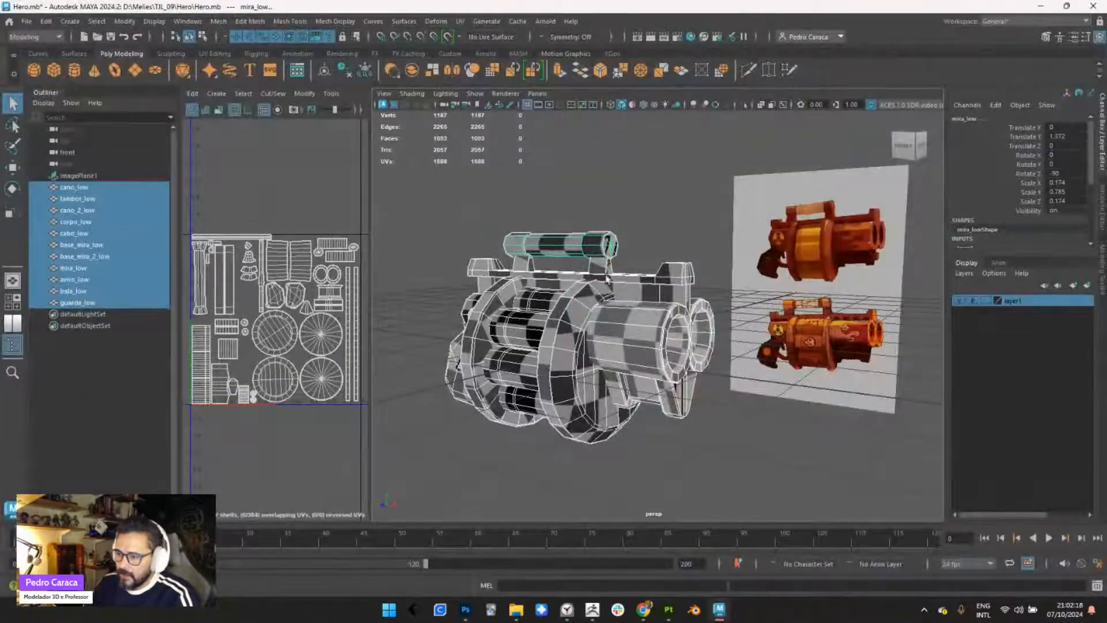
left_click(585, 288)
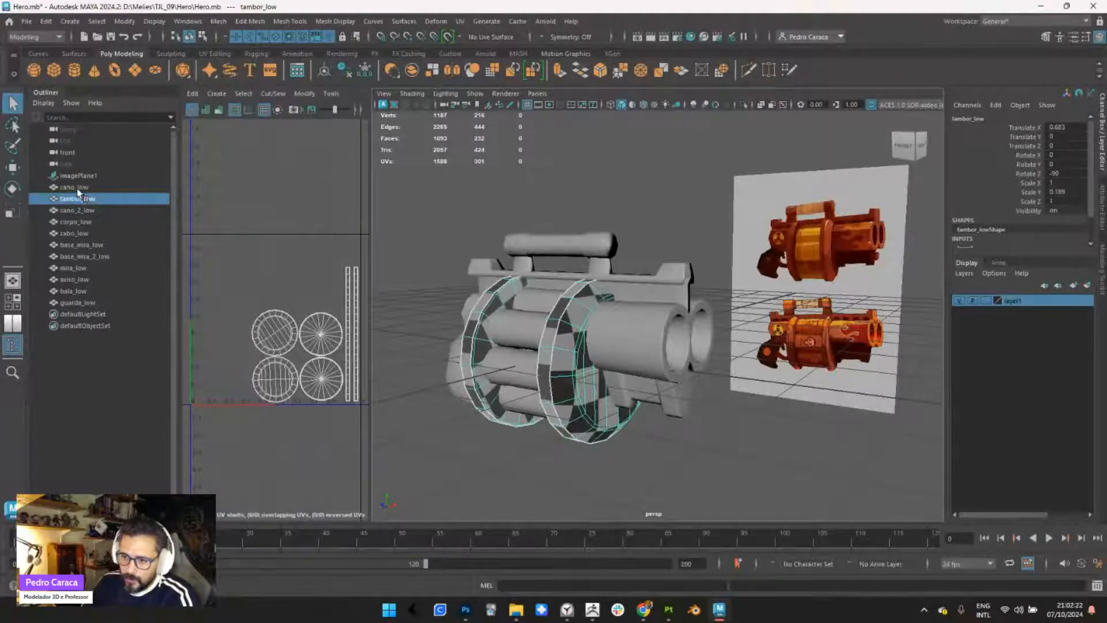
left_click(649, 334)
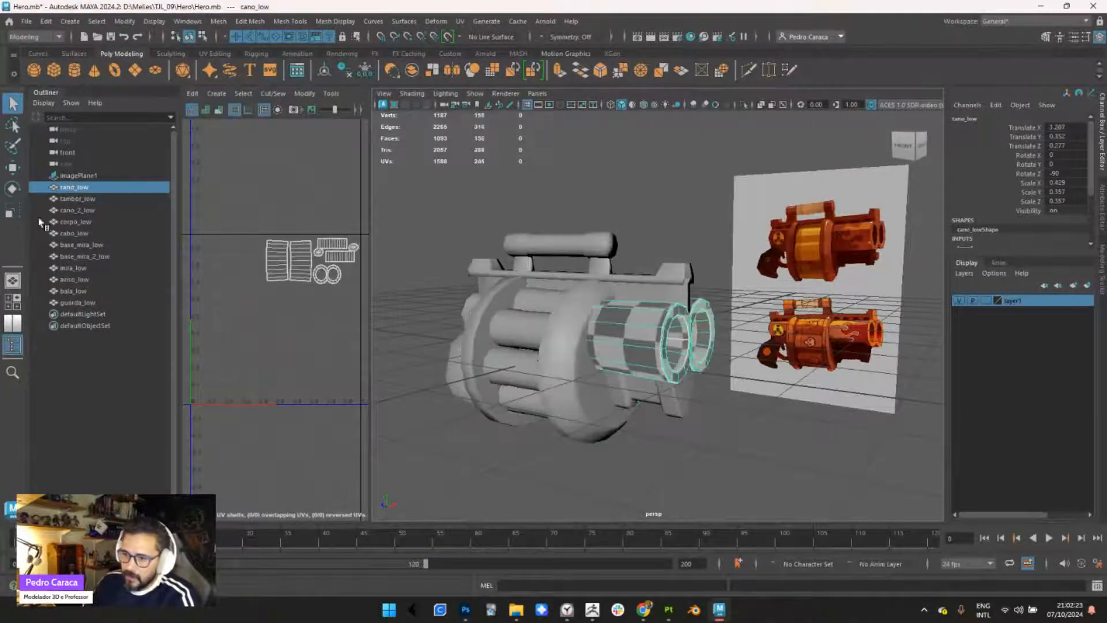
left_click(77, 198)
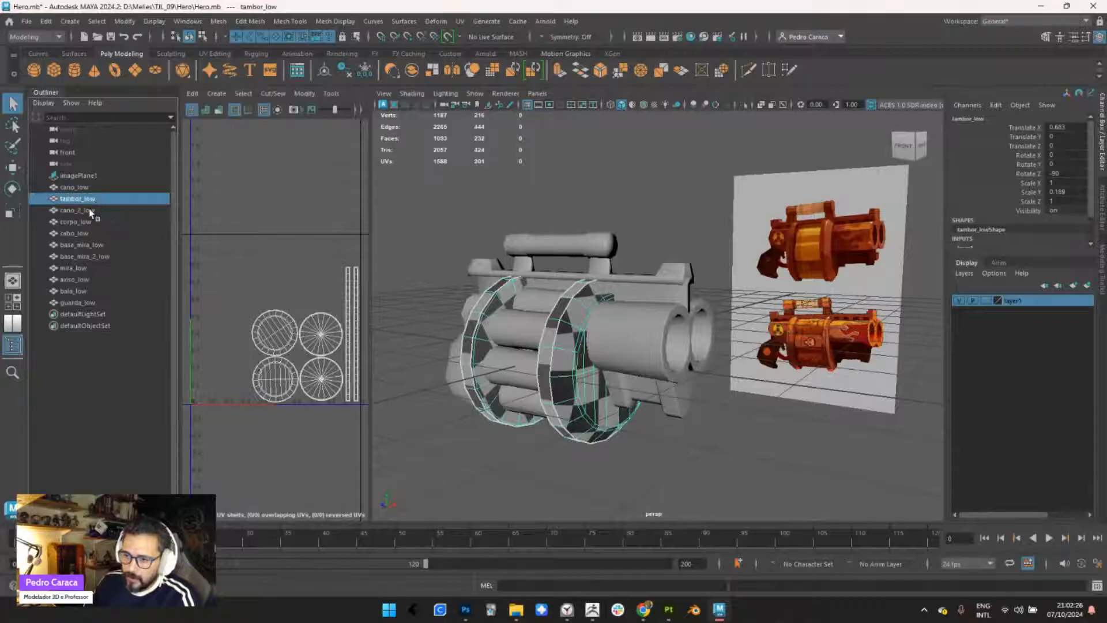
left_click(101, 211)
left_click(99, 223)
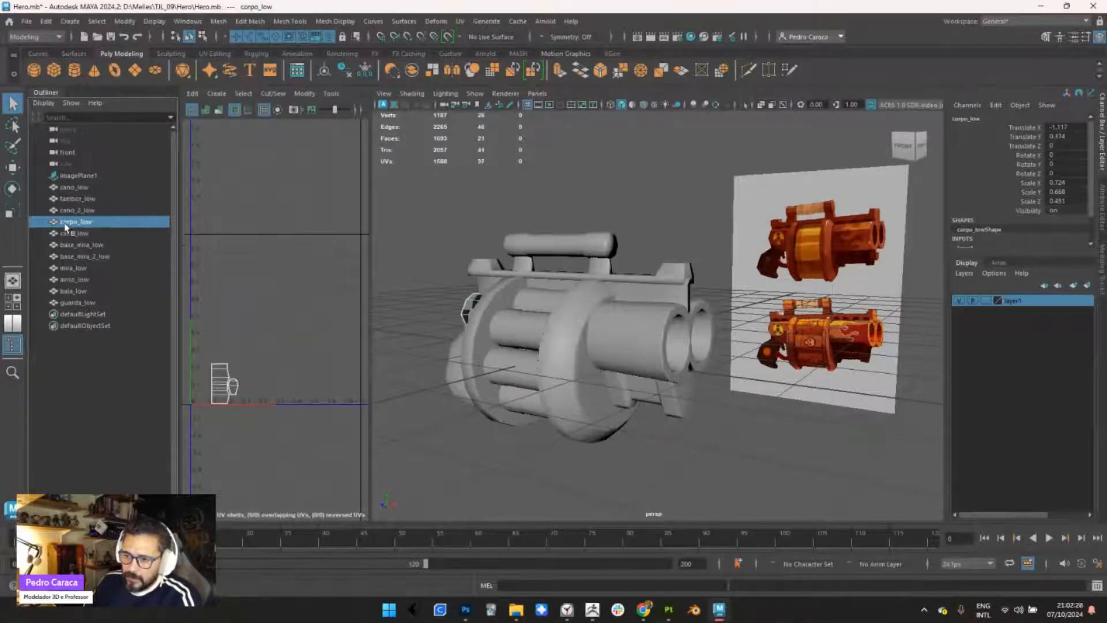
left_click(87, 234)
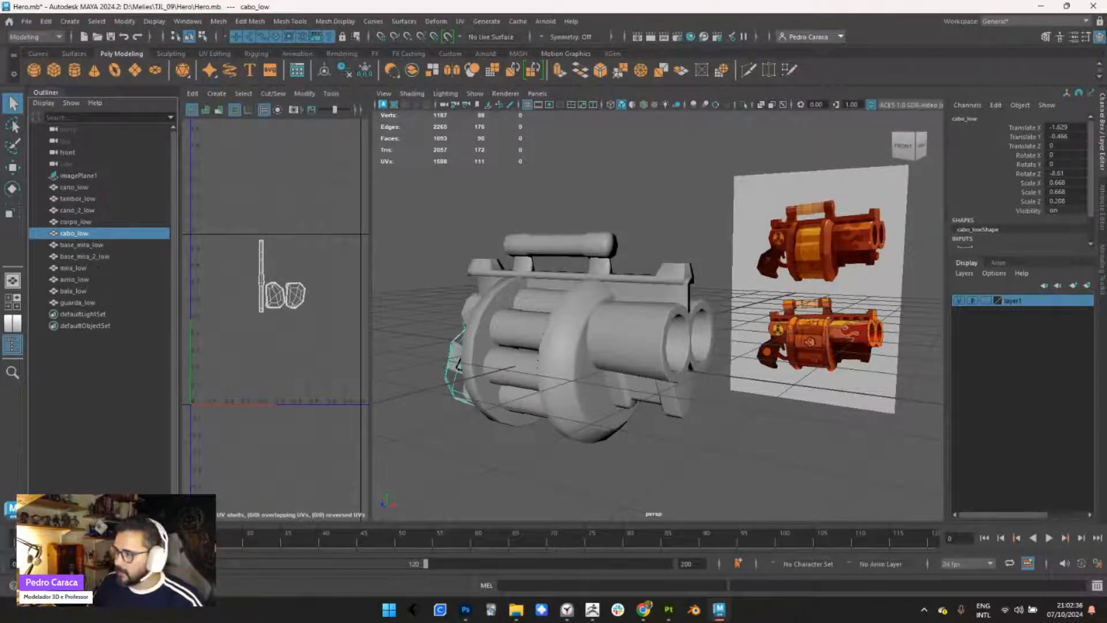
- Switch to Substance 3D Painter and set the common bake settings to match Always, output size 1024 and antialiasing None
left_click(1042, 6)
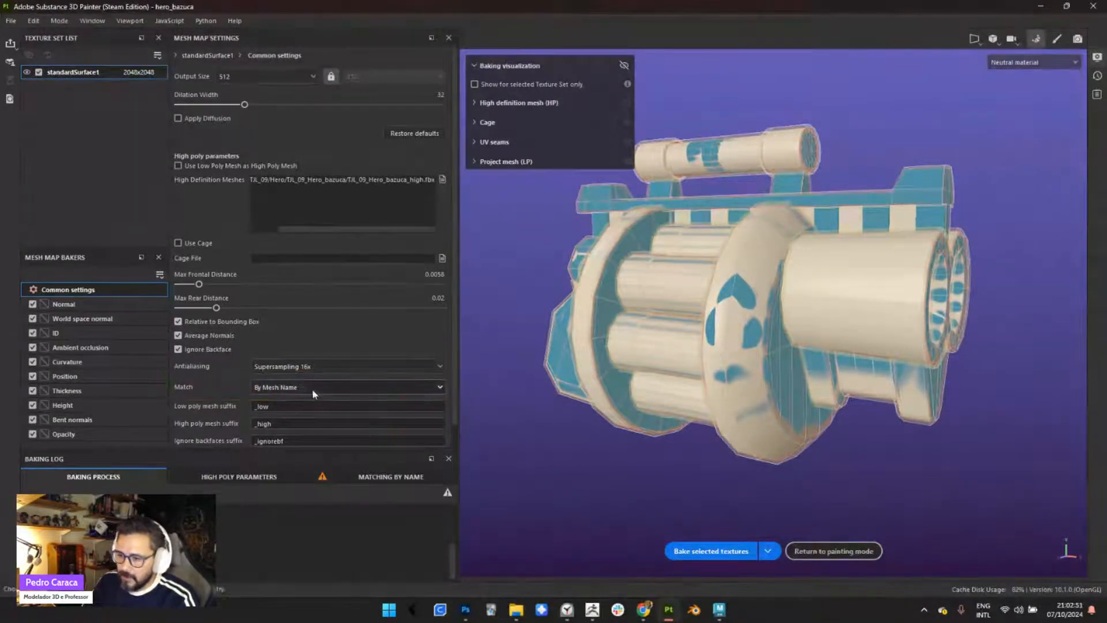
left_click(313, 388)
left_click(307, 401)
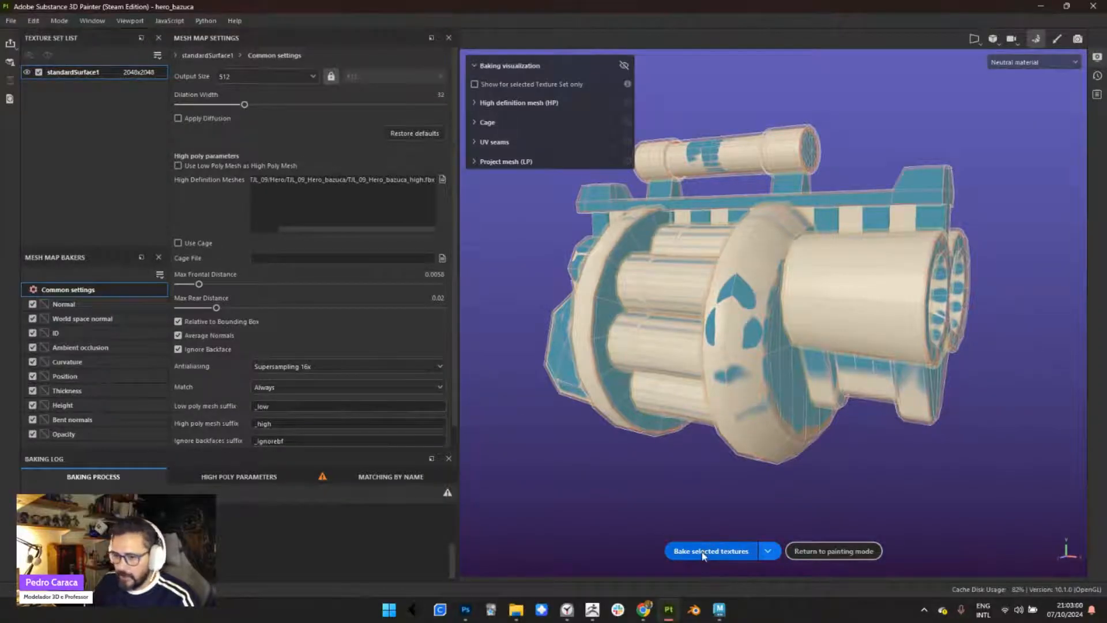
left_click(234, 78)
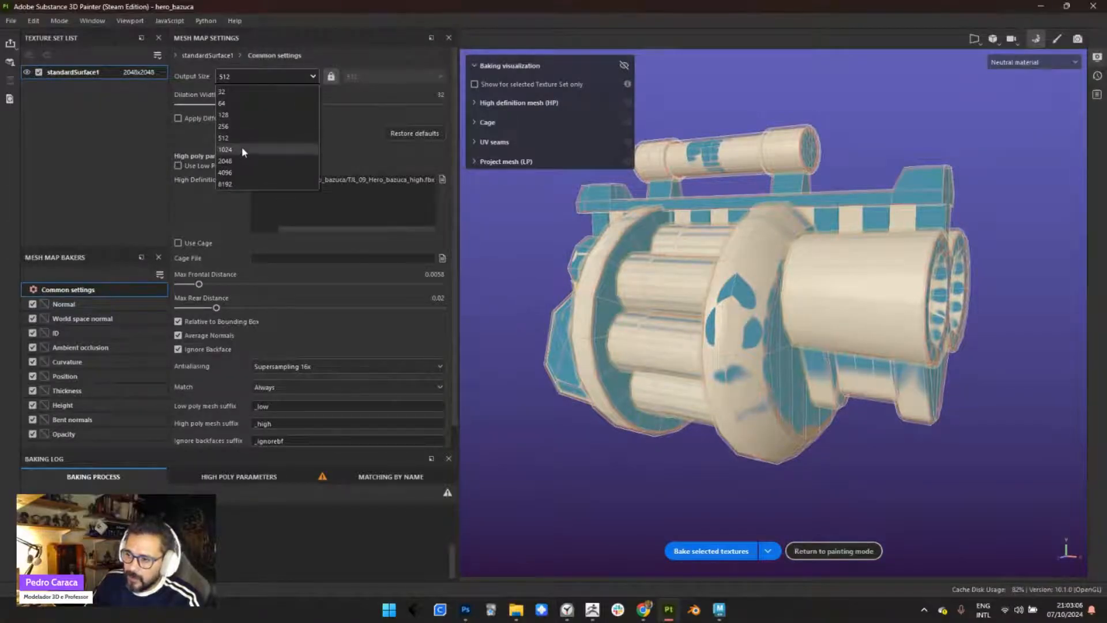
left_click(242, 147)
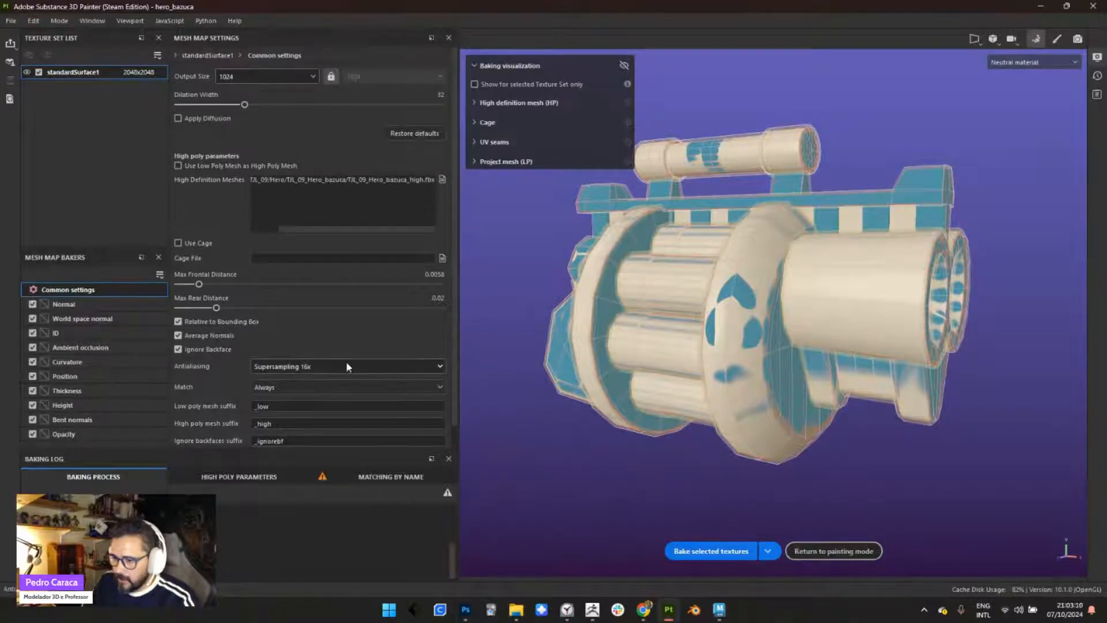
left_click(317, 367)
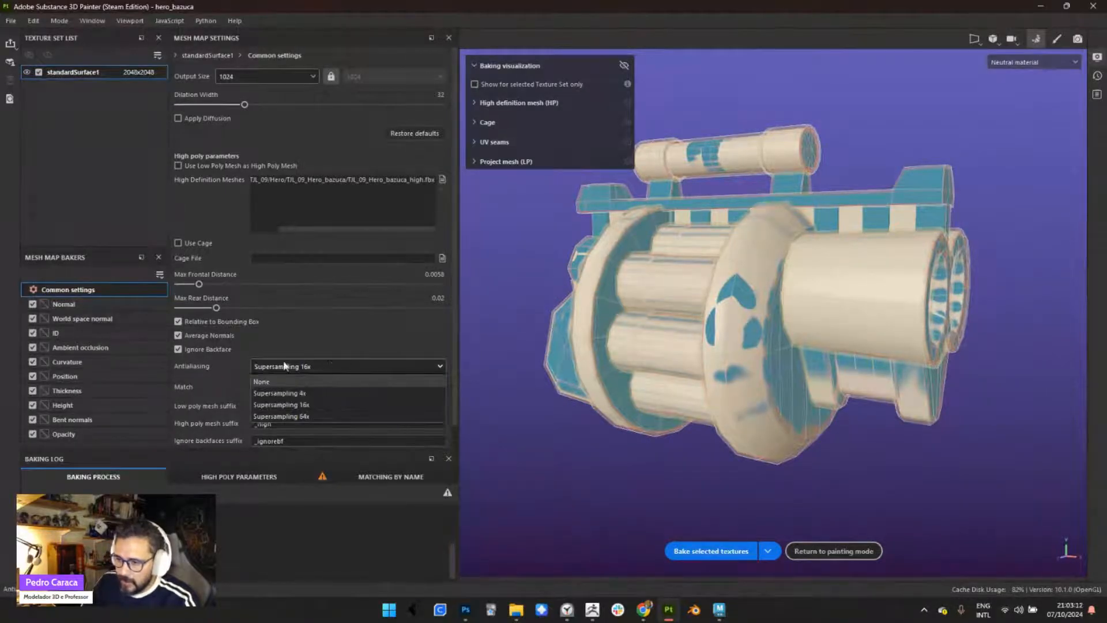
left_click(301, 382)
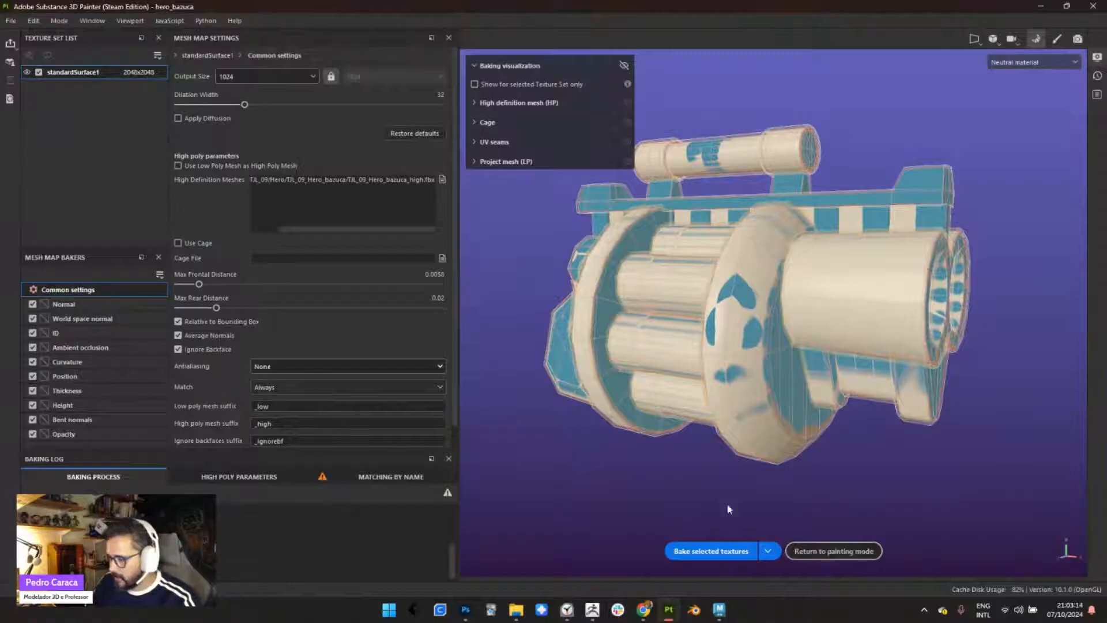
- Bake the selected textures and return to painting mode
left_click(710, 553)
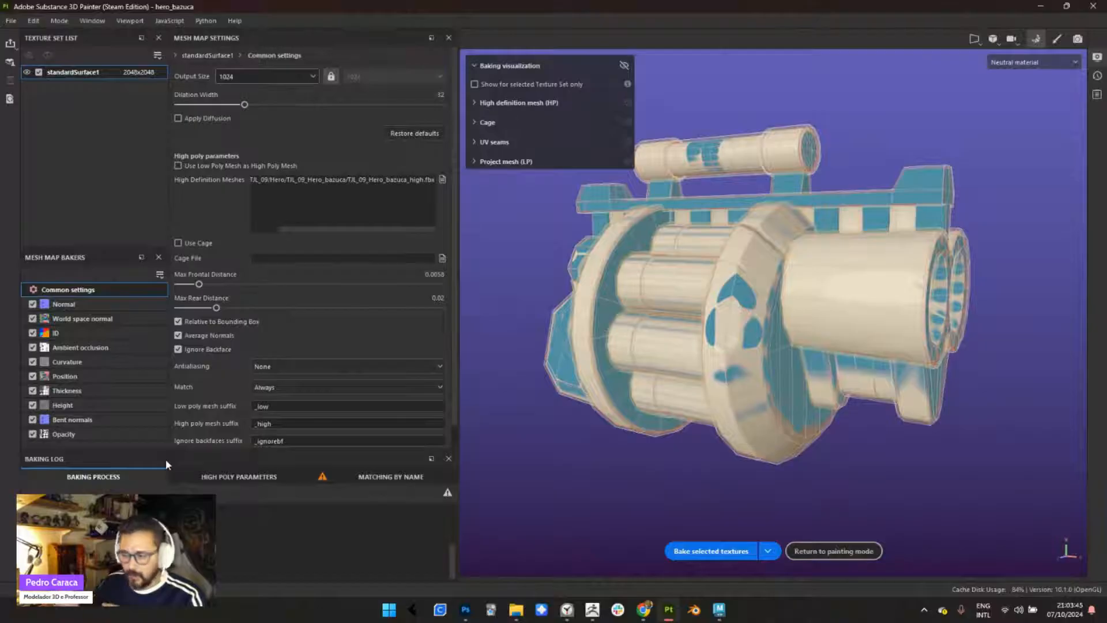
left_click(823, 549)
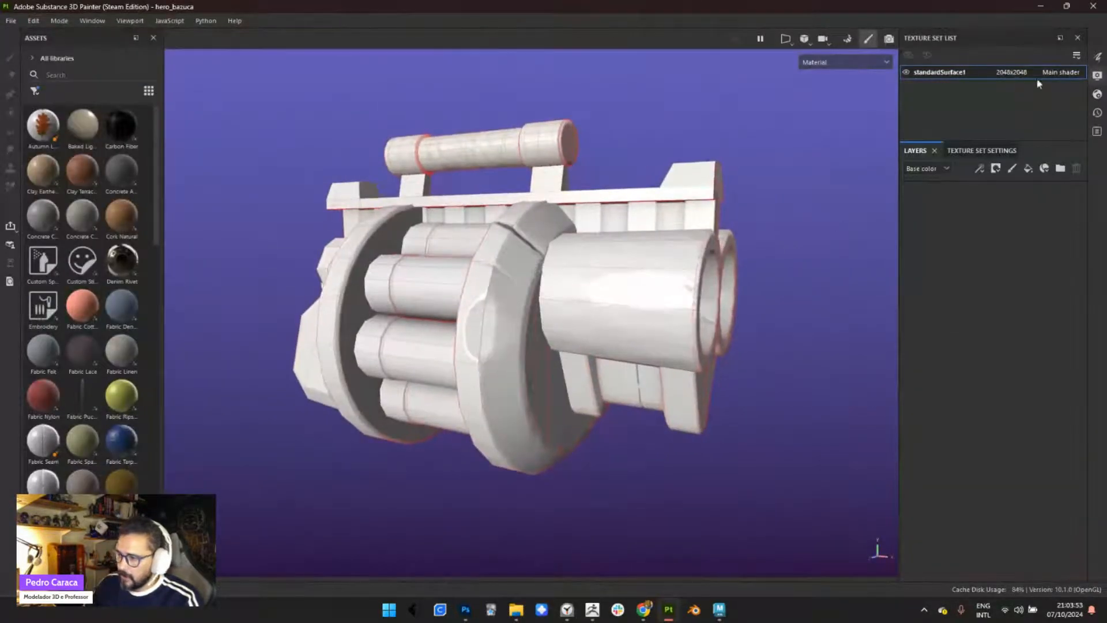
- Turn off the mesh wireframe in the display settings and rotate the weapon to a side view
left_click(1097, 78)
left_click(895, 258)
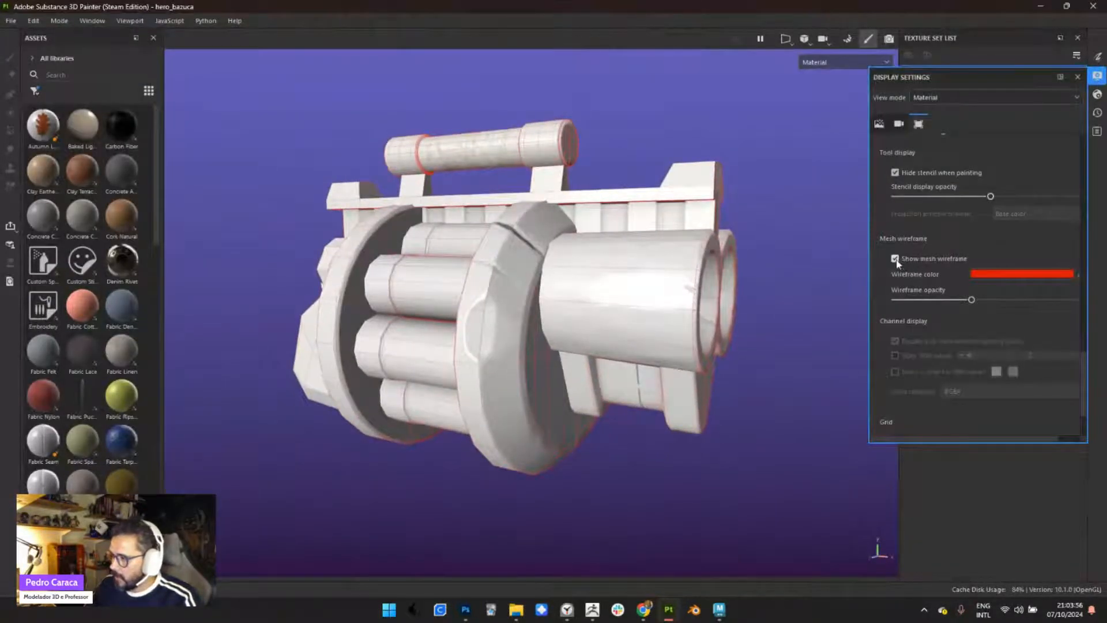
left_click_drag(672, 314, 570, 341, "alt")
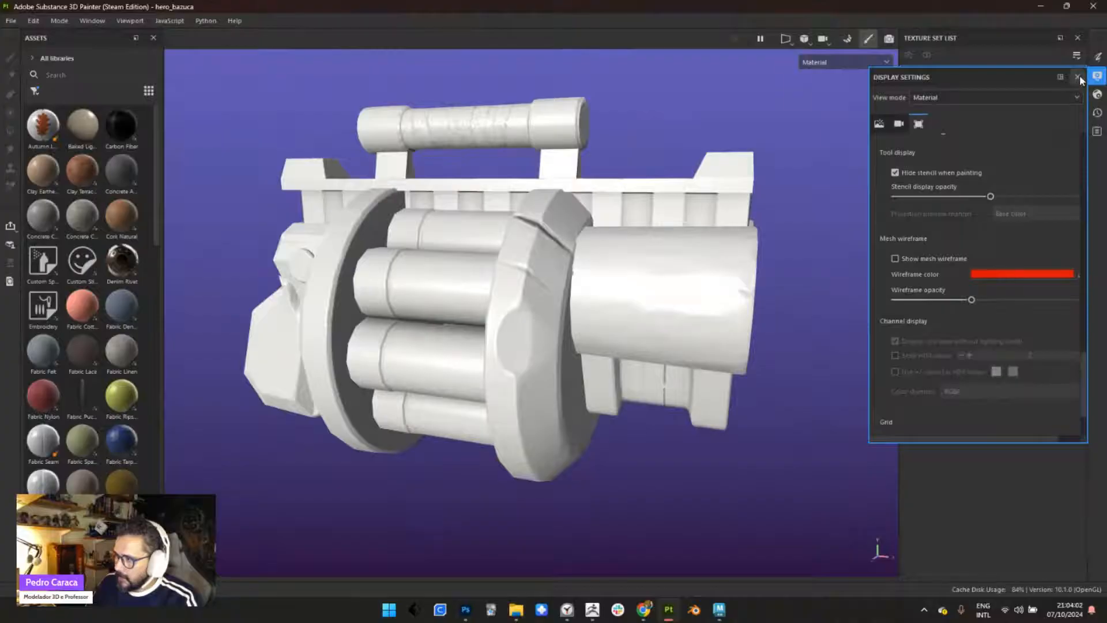
- Examine the baked weapon from several angles, both from a distance and closer up
left_click_drag(534, 263, 572, 323, "alt")
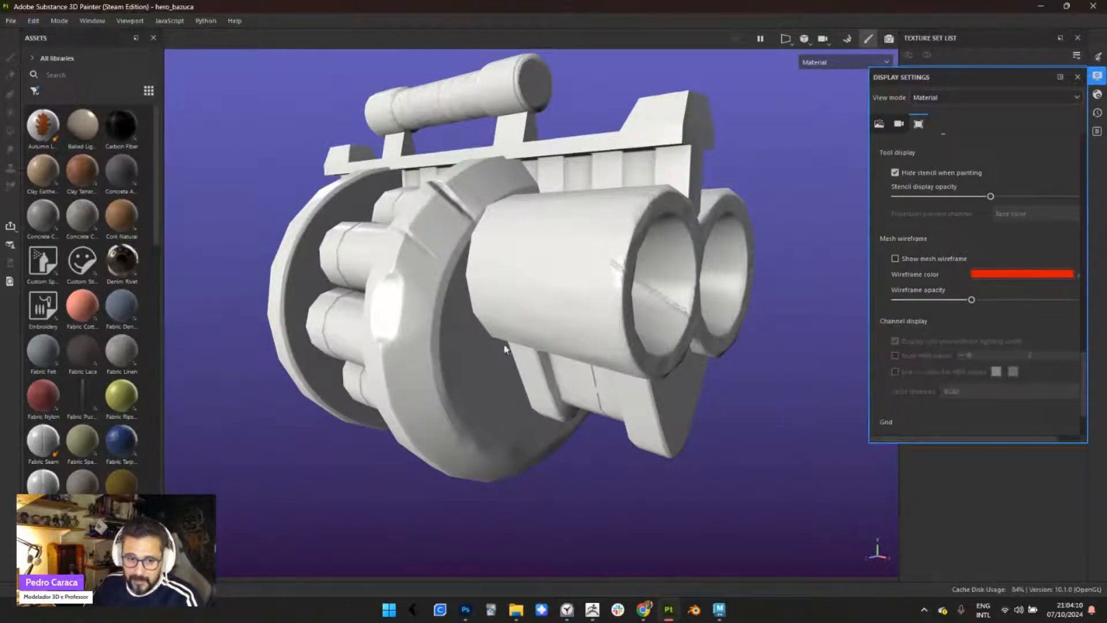
scroll(535, 349, "down", 5)
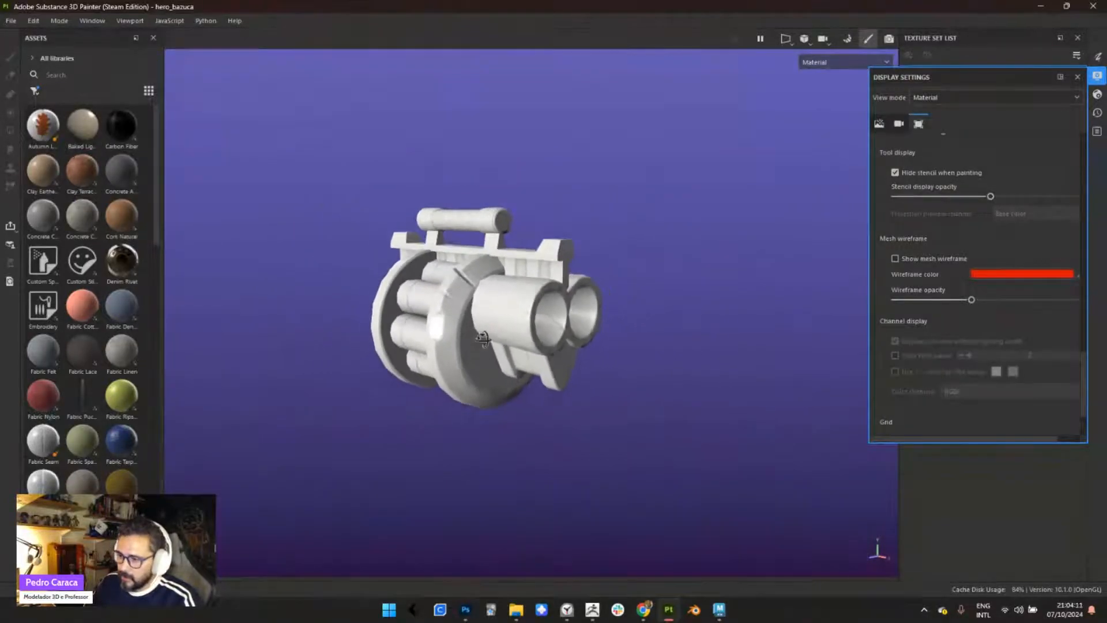
left_click_drag(459, 308, 340, 417, "alt")
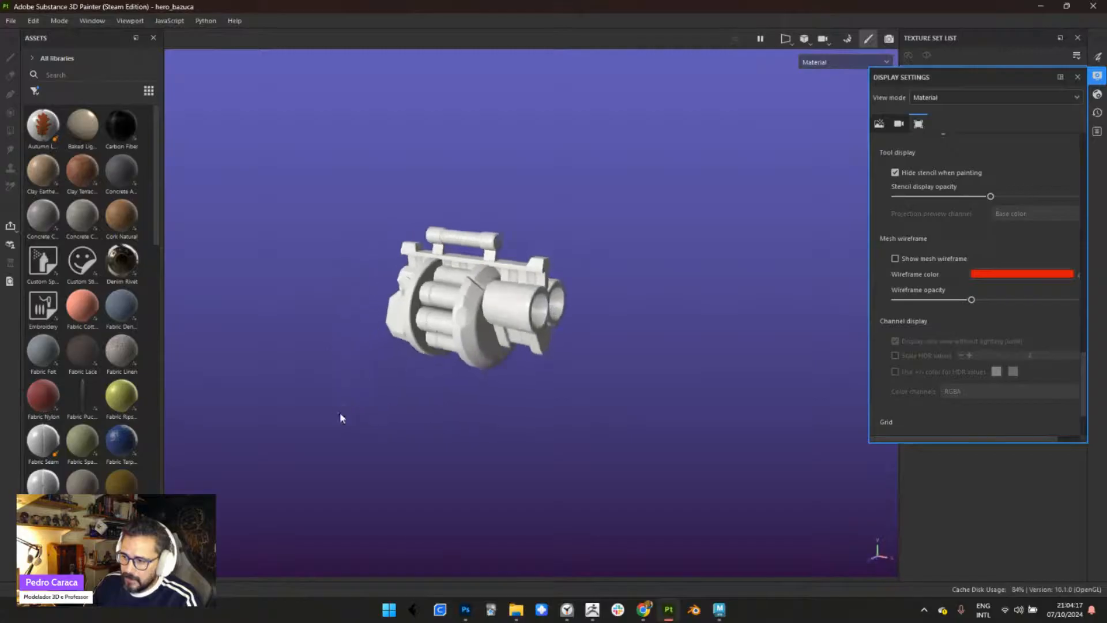
right_click_drag(434, 301, 416, 221, "alt")
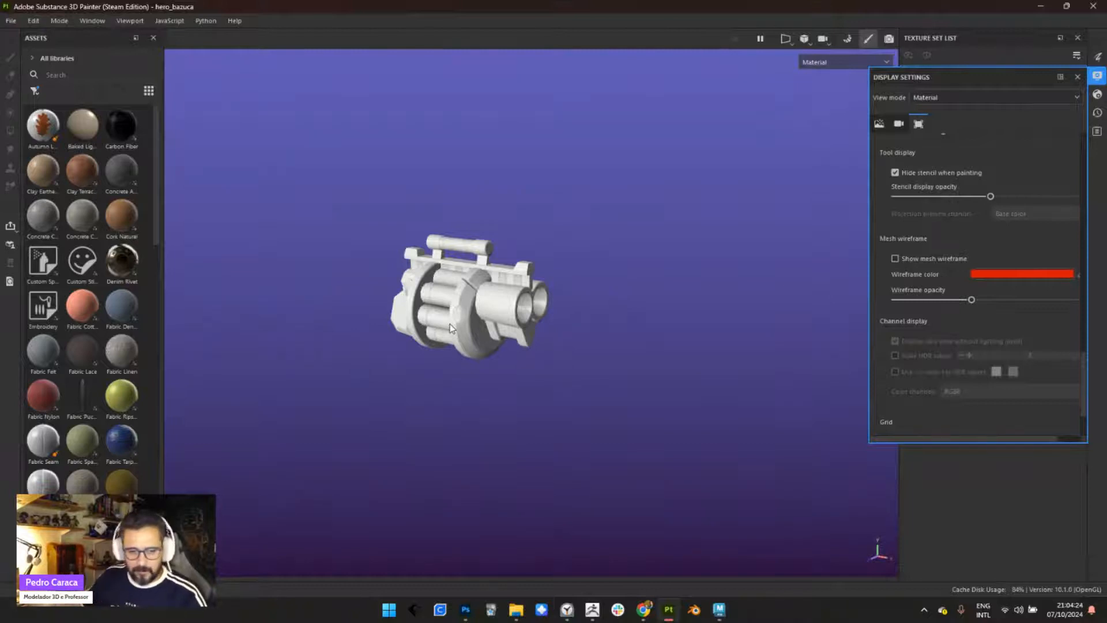
right_click_drag(458, 265, 493, 350, "alt")
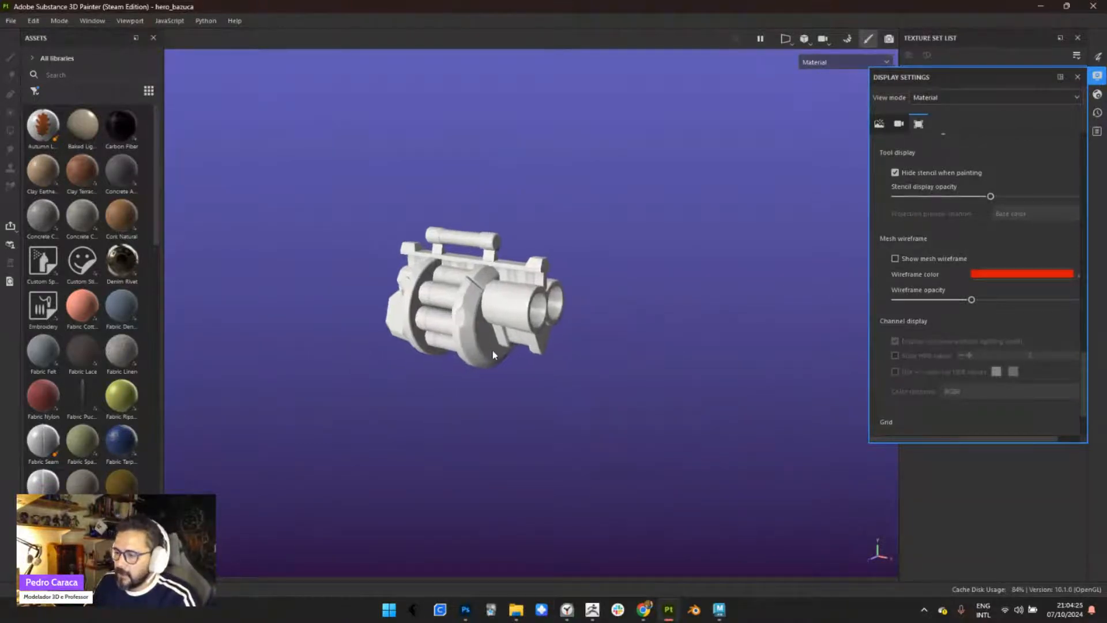
middle_click_drag(486, 319, 500, 314, "alt")
left_click_drag(500, 319, 486, 290, "alt")
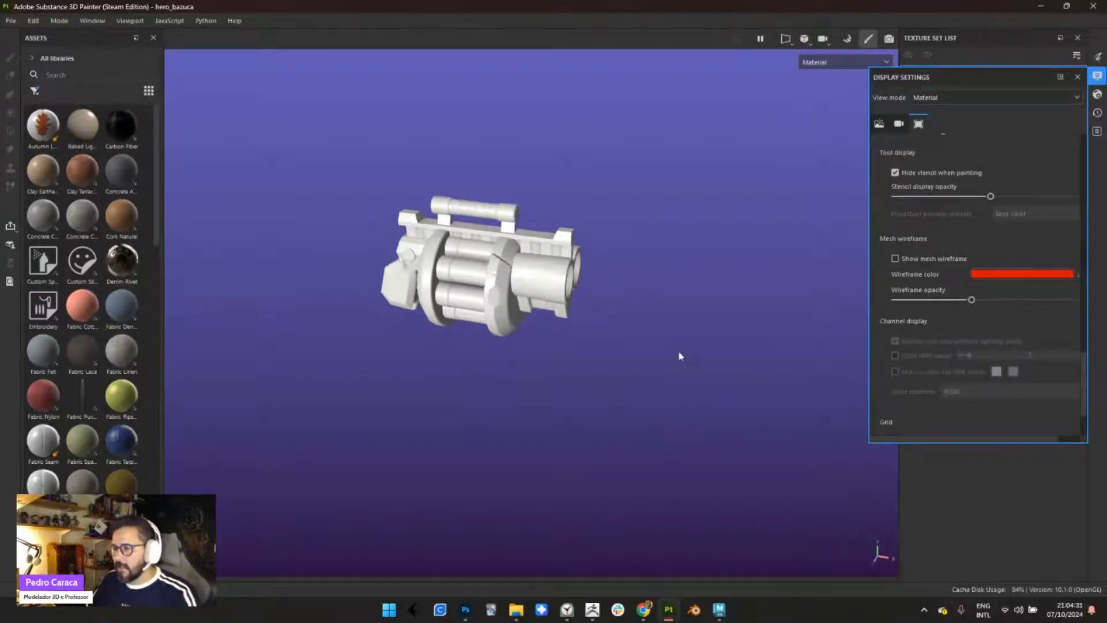
mouse_move(504, 349)
left_mouse_down("alt")
mouse_move(487, 353)
mouse_move(445, 266)
mouse_move(527, 356)
mouse_move(508, 360)
left_mouse_up("alt")
right_click_drag(508, 360, 585, 411, "alt")
middle_click_drag(585, 410, 412, 428, "alt")
left_click_drag(504, 360, 447, 313, "alt")
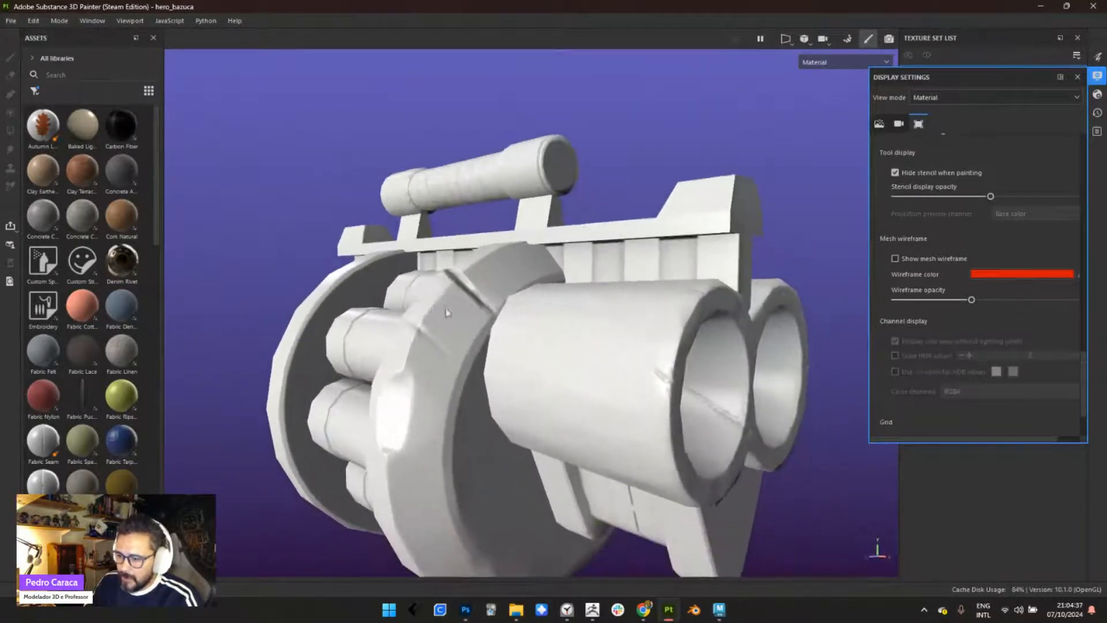
- Inspect the baked groove and edges on the front ring in close-up under different lighting directions
left_click_drag(536, 382, 715, 435, "alt")
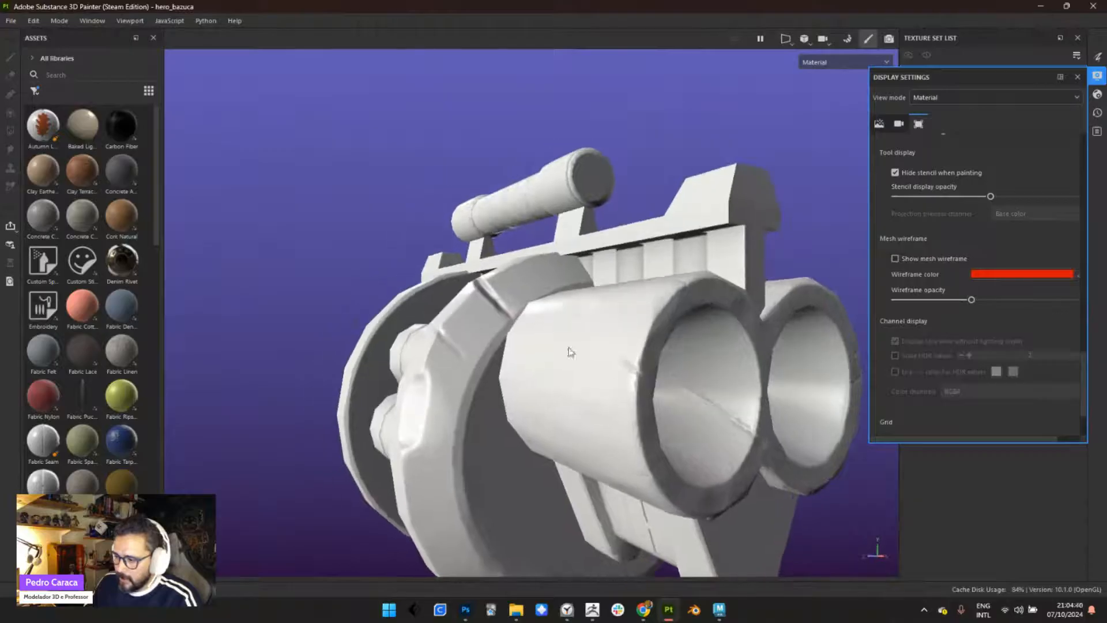
right_click_drag(513, 372, 544, 418, "alt")
left_click_drag(544, 417, 460, 336, "alt")
right_click_drag(460, 337, 521, 395, "alt")
left_click_drag(521, 395, 556, 430, "alt")
mouse_move(500, 332)
right_mouse_down("shift")
mouse_move(483, 333)
mouse_move(537, 339)
mouse_move(465, 339)
mouse_move(495, 344)
right_mouse_up("shift")
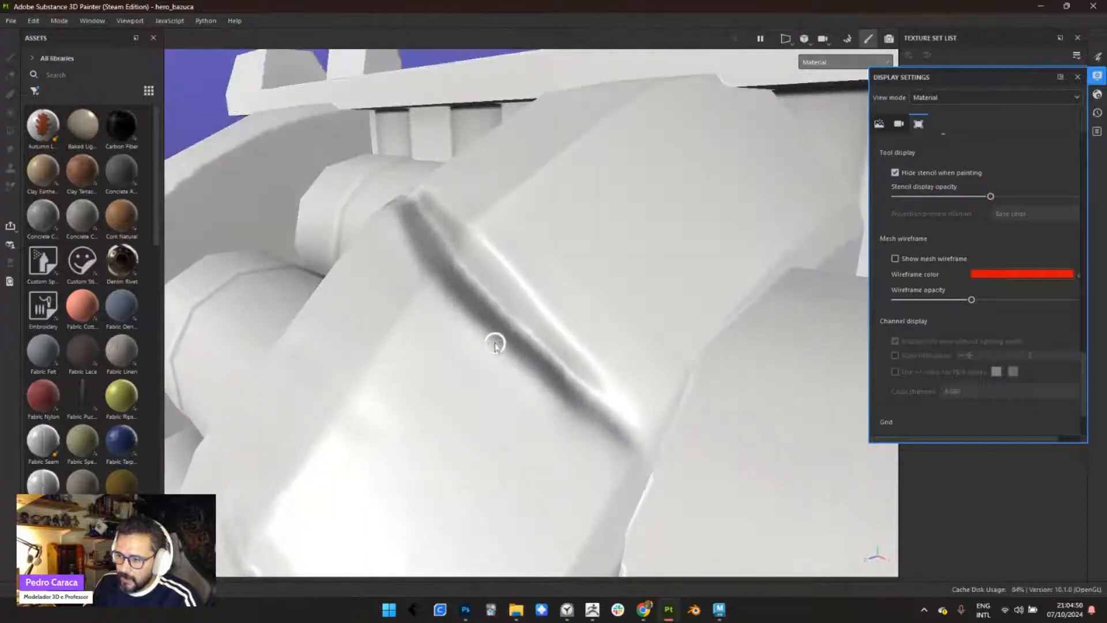
scroll(495, 344, "down", 3)
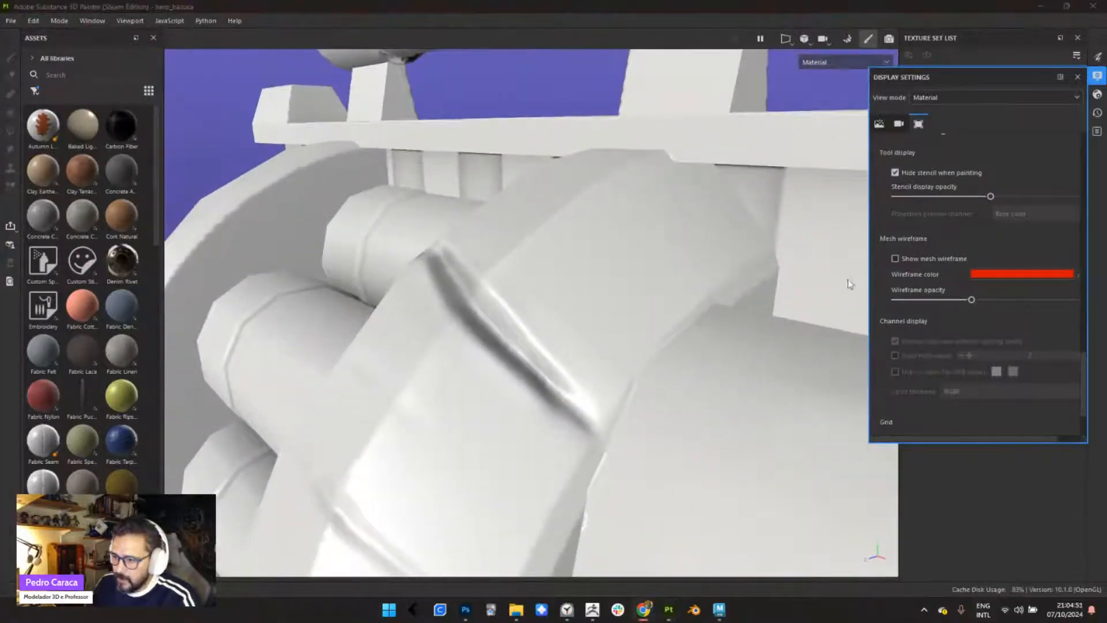
mouse_move(663, 337)
right_mouse_down("shift")
mouse_move(568, 334)
mouse_move(633, 340)
mouse_move(579, 345)
mouse_move(608, 358)
right_mouse_up("shift")
scroll(606, 394, "down", 2)
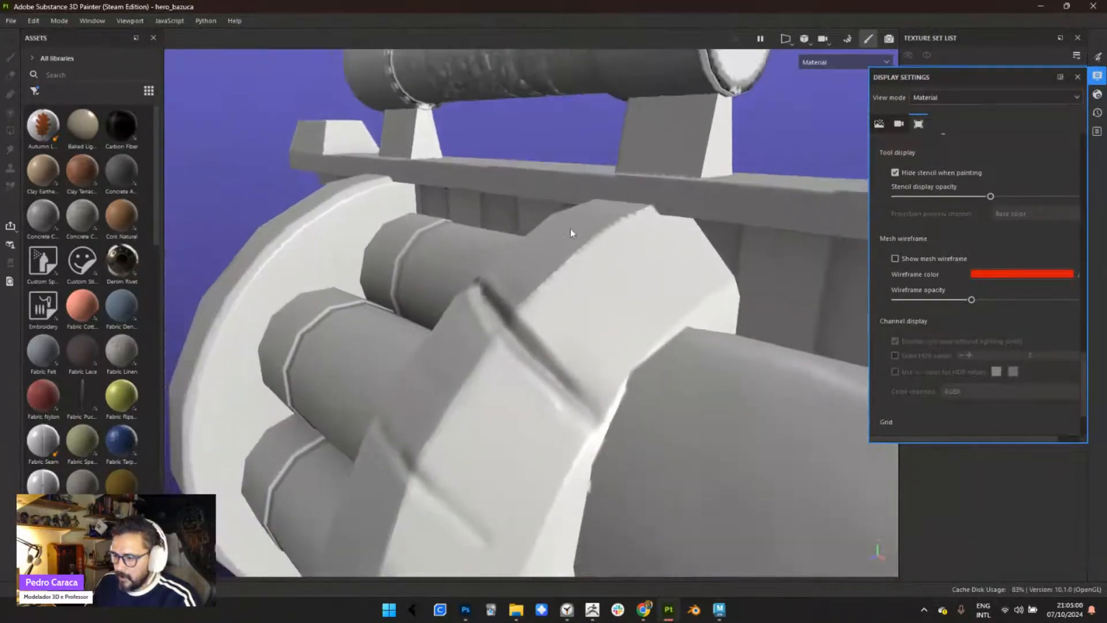
right_click_drag(570, 229, 522, 99, "alt")
left_click_drag(606, 374, 496, 277, "alt")
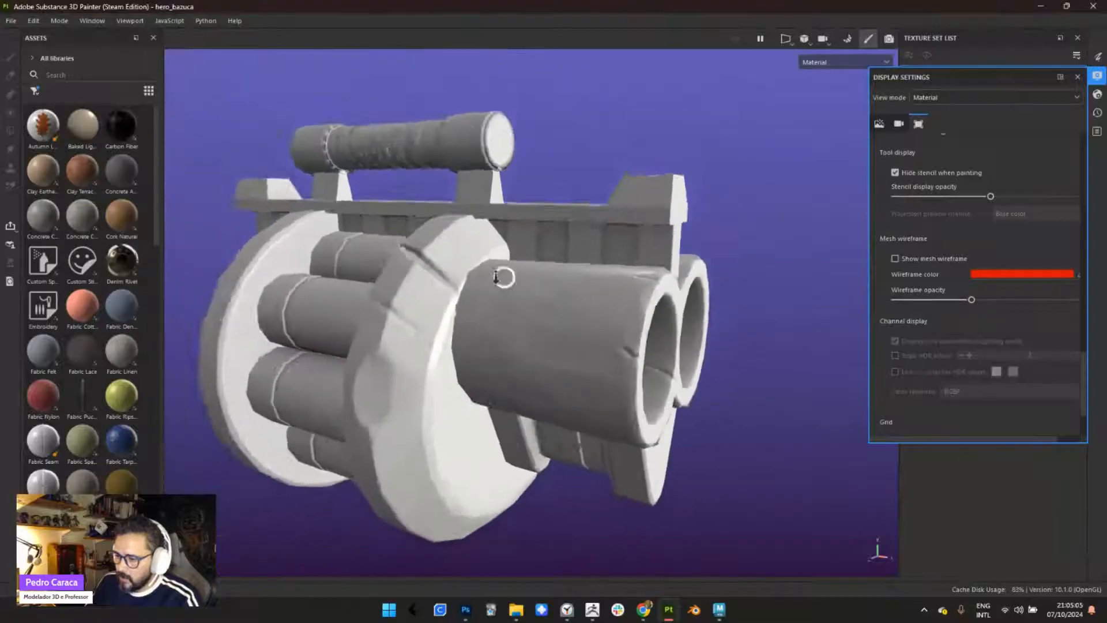
right_click_drag(496, 278, 570, 167, "alt")
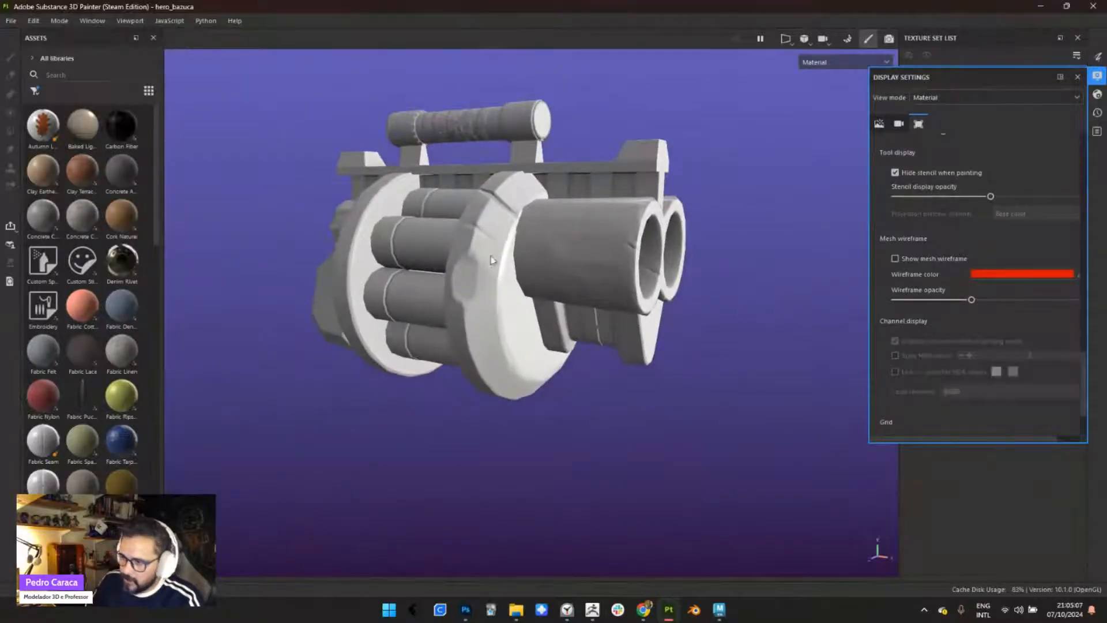
- Inspect the baked details on the top rail, sight tube and barrels under changing lighting
right_click_drag(492, 260, 492, 282, "alt")
left_click_drag(492, 282, 496, 254, "alt")
middle_click_drag(554, 179, 504, 264, "alt")
right_click_drag(504, 264, 566, 397, "alt")
left_click_drag(566, 397, 597, 323, "alt")
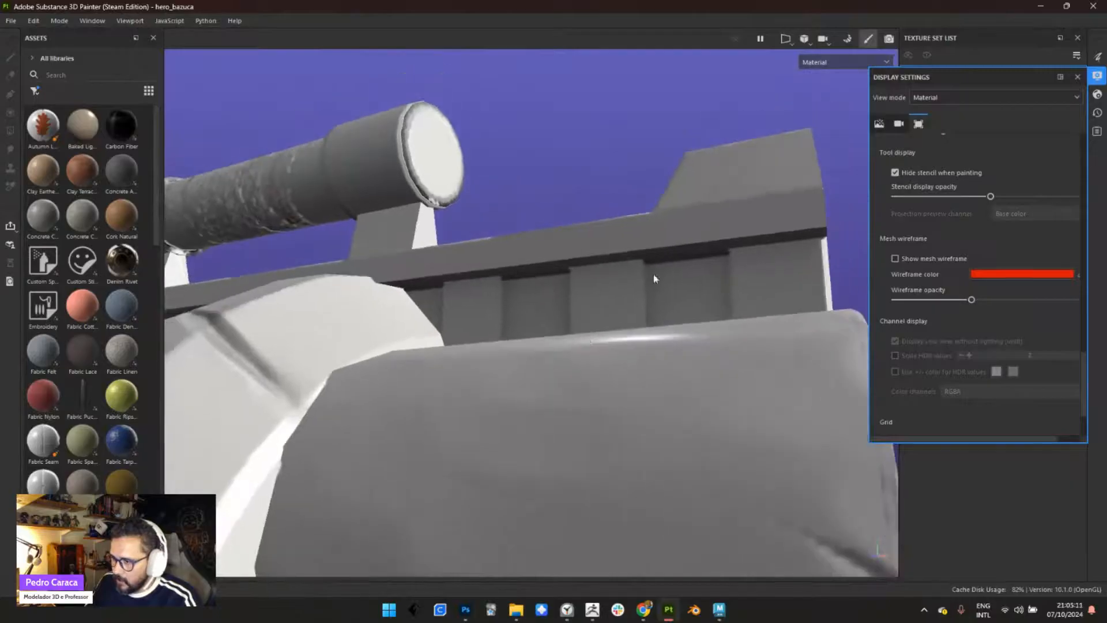
left_click_drag(684, 297, 604, 287, "alt")
right_click_drag(603, 286, 686, 303, "alt")
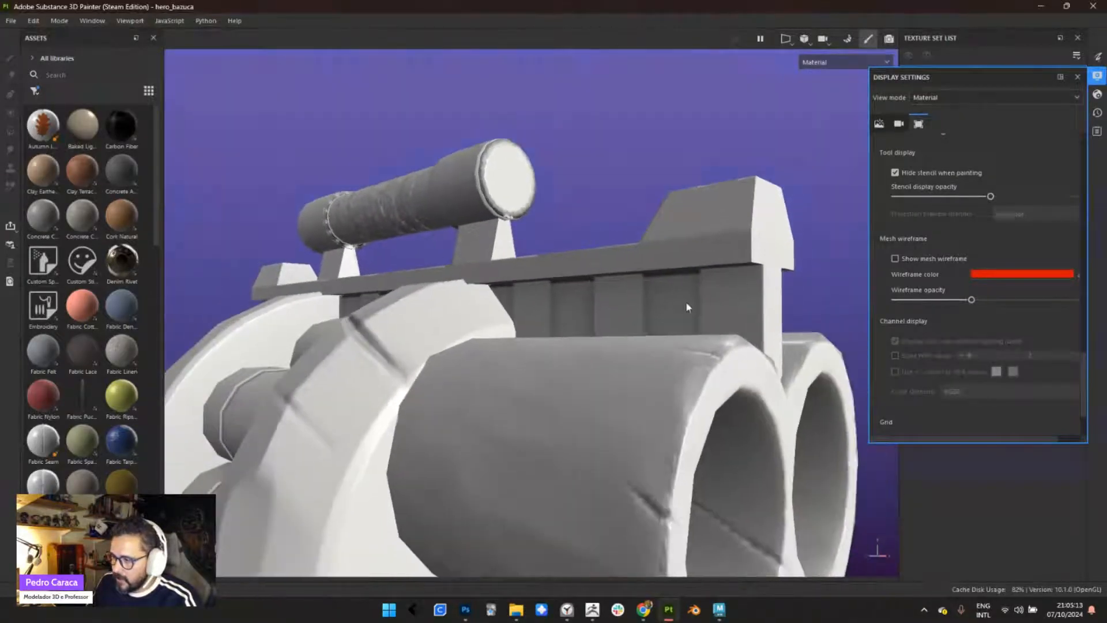
left_click_drag(686, 303, 632, 323, "alt")
right_click_drag(632, 323, 532, 319, "shift")
middle_click_drag(532, 320, 541, 265, "alt")
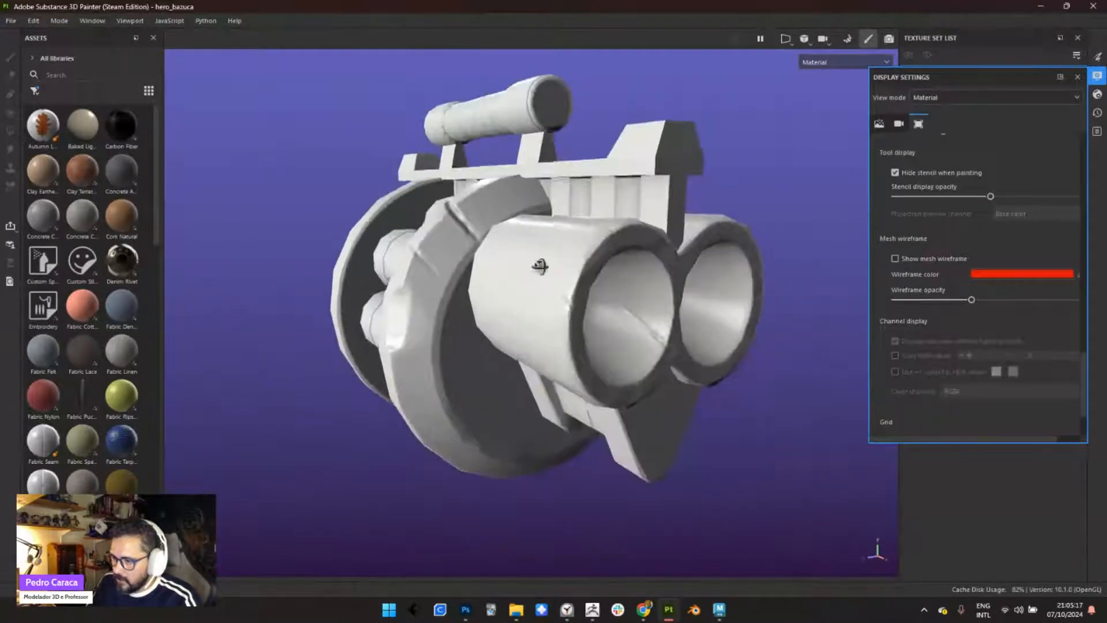
- Examine where the barrels meet the front ring, view the whole weapon again, and close the display settings
left_click_drag(542, 265, 544, 327, "alt")
right_click_drag(544, 327, 548, 365, "shift")
left_click_drag(548, 364, 509, 392, "alt")
right_click_drag(510, 393, 648, 571, "alt")
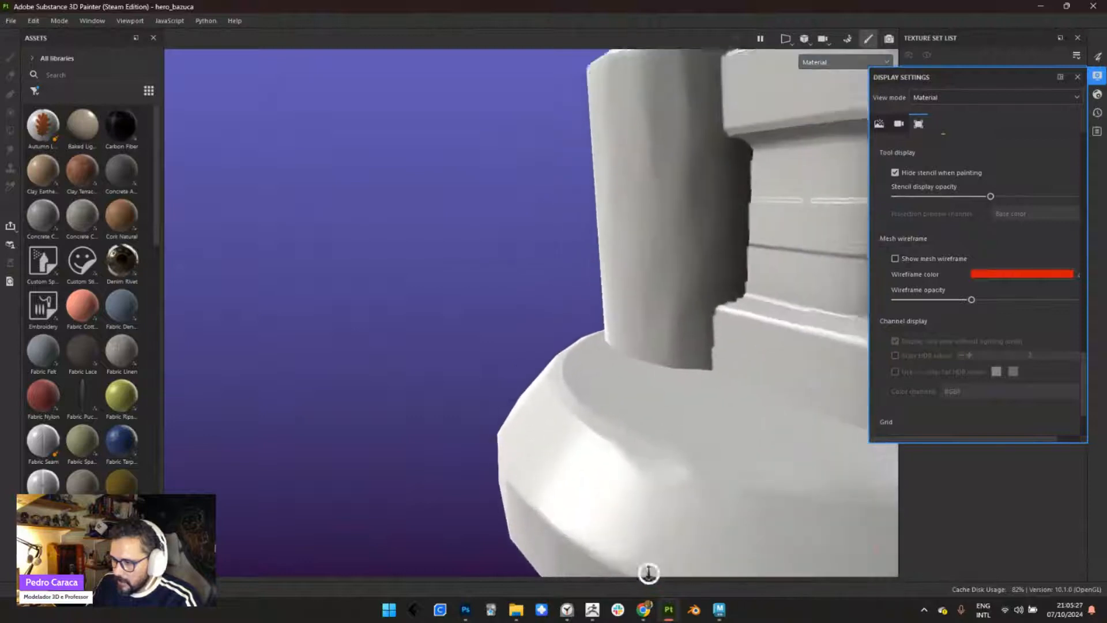
left_click_drag(648, 571, 614, 470, "alt")
right_click_drag(585, 480, 510, 327, "alt")
left_click_drag(509, 326, 544, 367, "alt")
right_click_drag(544, 368, 538, 345, "alt")
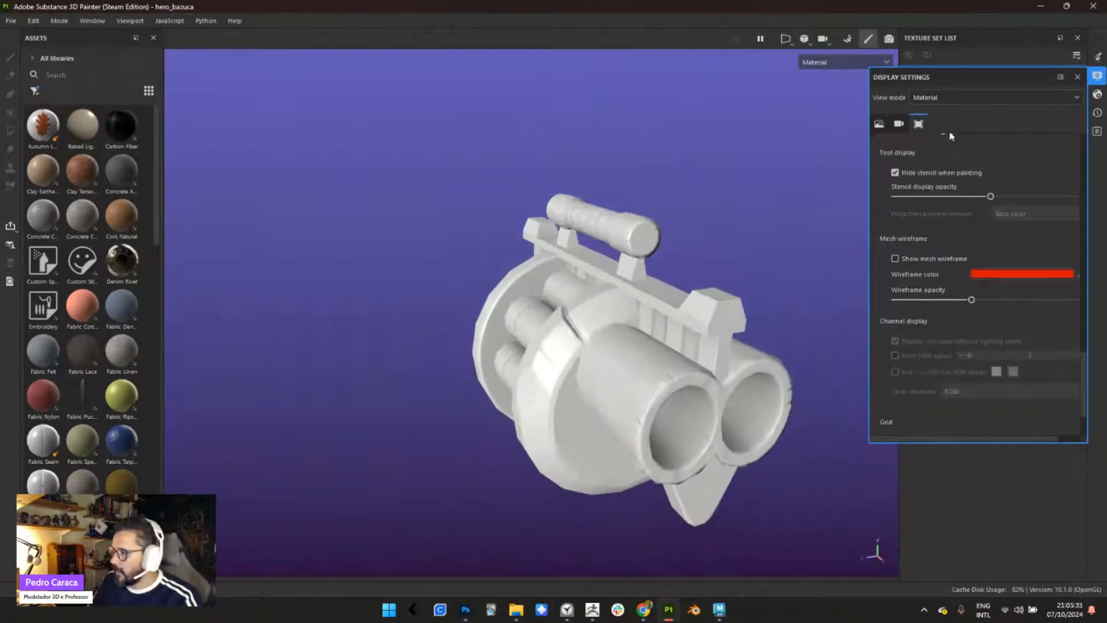
left_click(1077, 77)
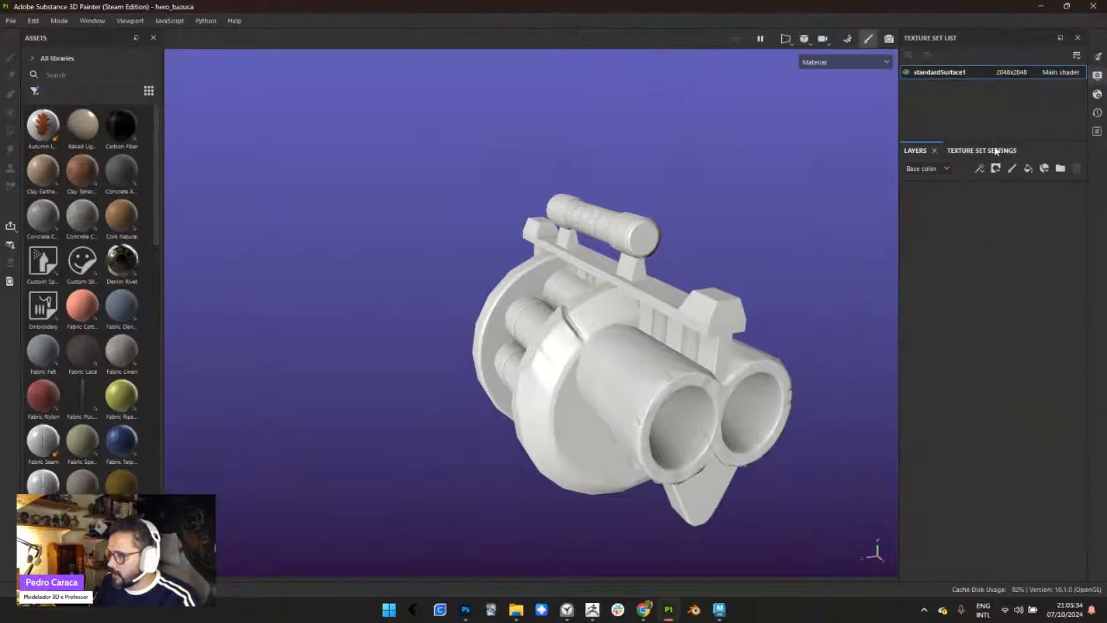
- Switch back to mesh map baking mode and set the output size to 4096
left_click(848, 39)
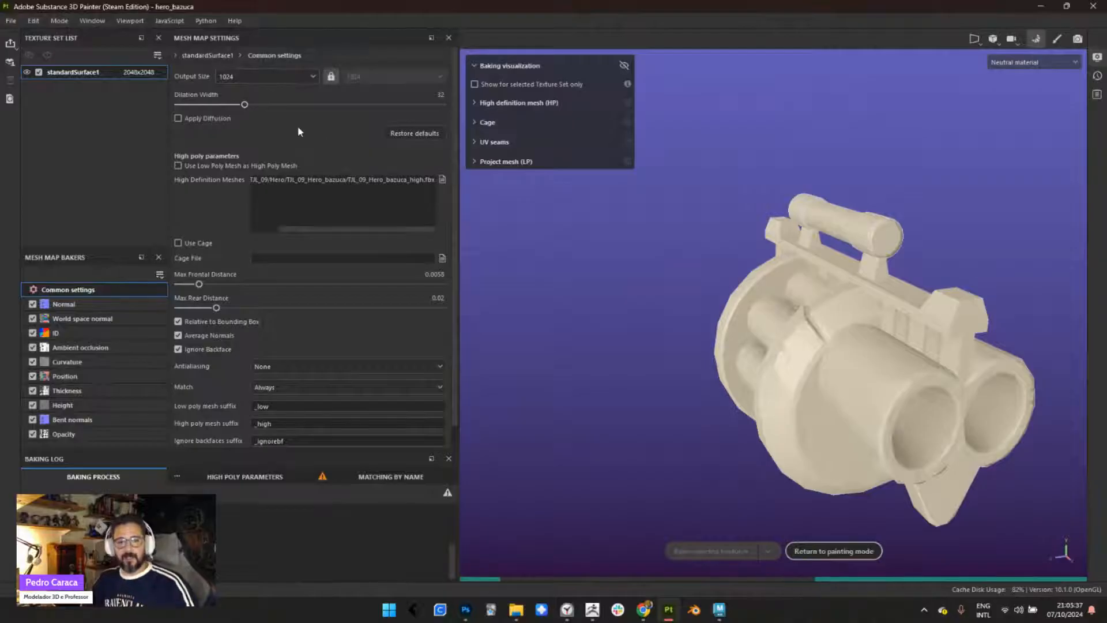
left_click(265, 75)
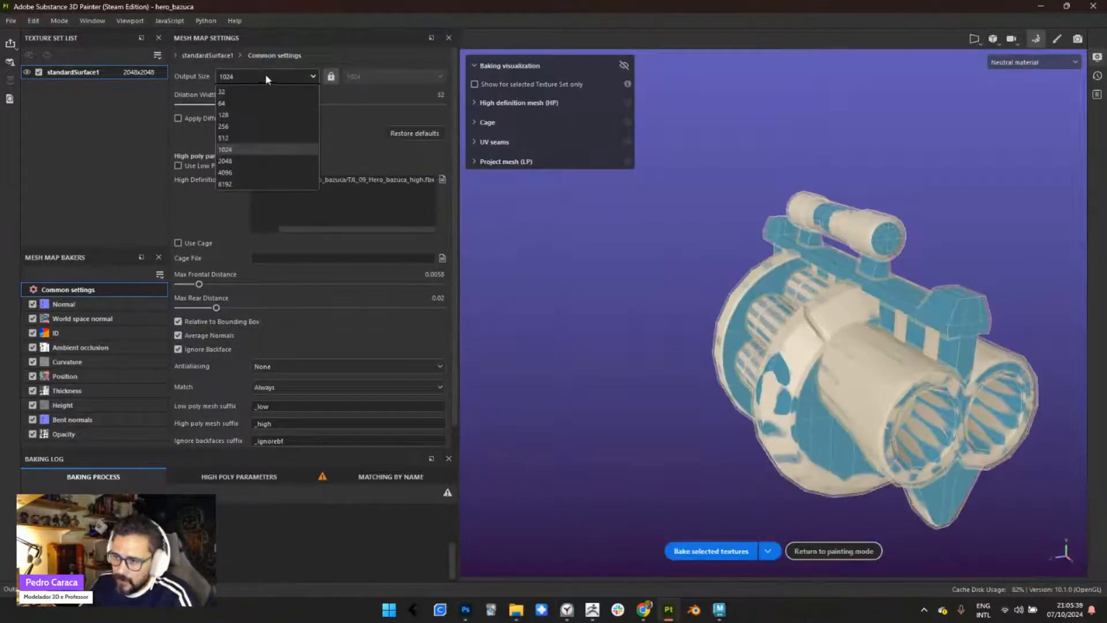
left_click(255, 172)
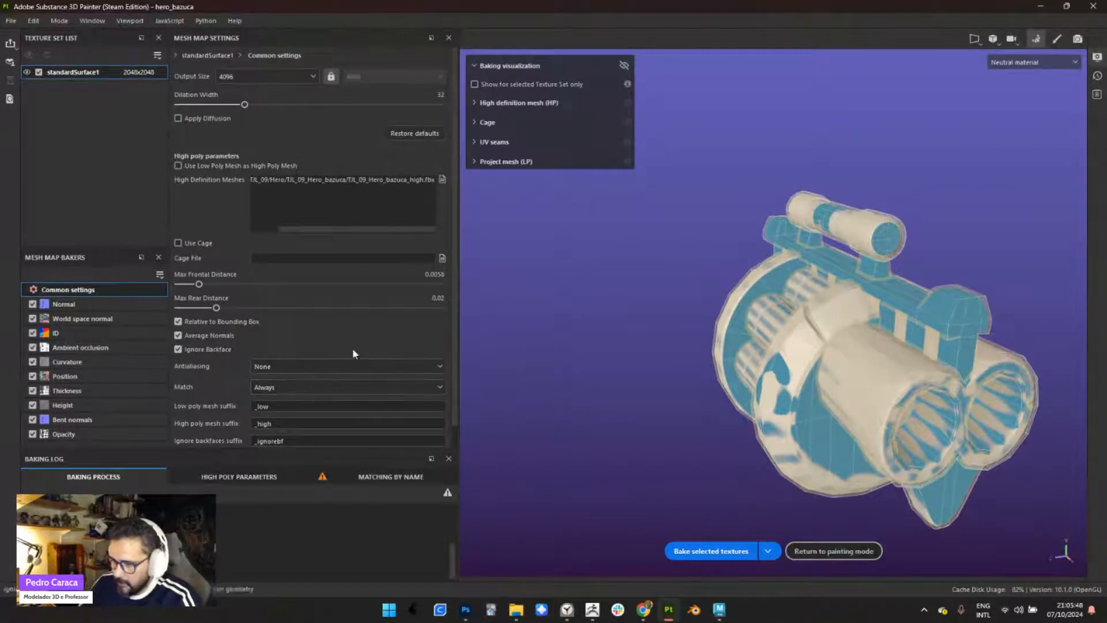
- Set the bake matching to By Mesh Name and the antialiasing to Supersampling 4x
left_click(273, 385)
left_click(296, 410)
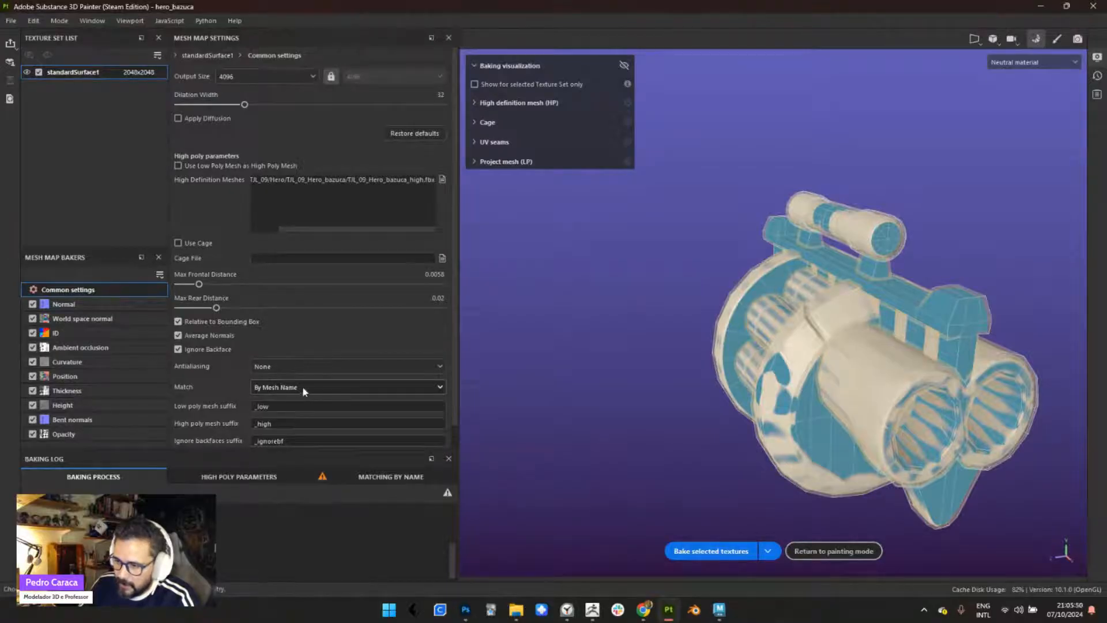
left_click(281, 362)
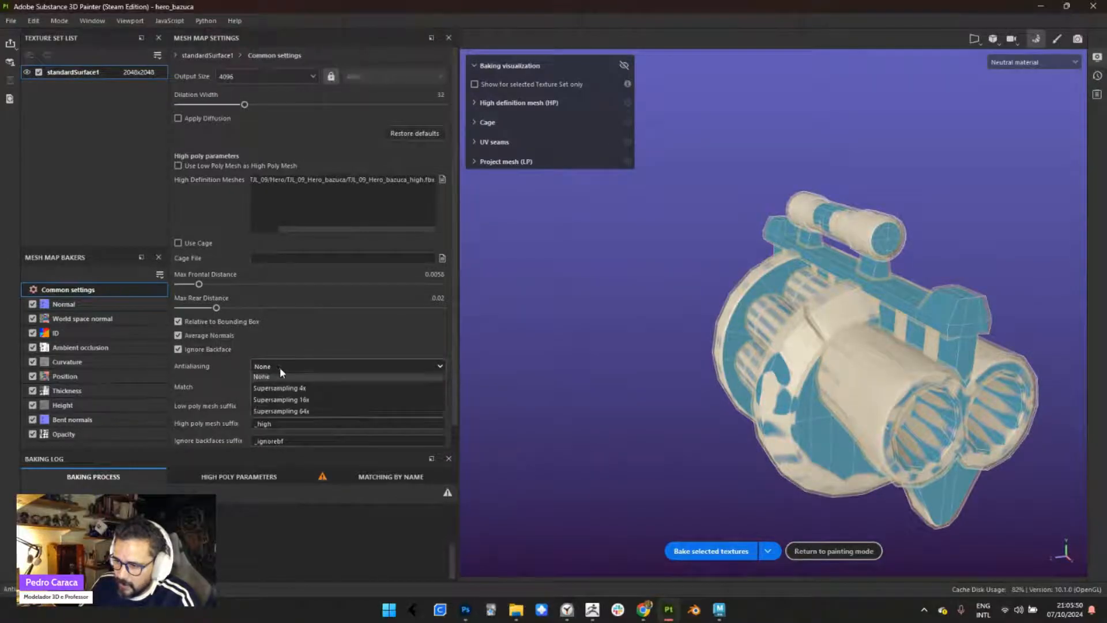
left_click(309, 398)
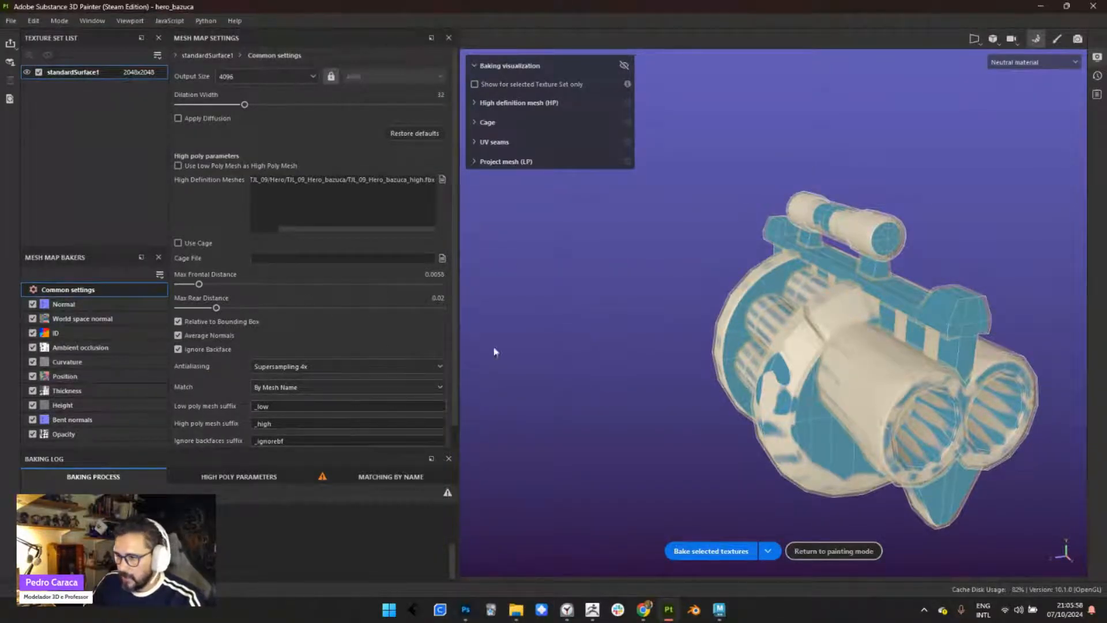
- Bake the selected textures with the current mesh map settings and return to painting mode
left_click_drag(494, 352, 660, 397, "alt")
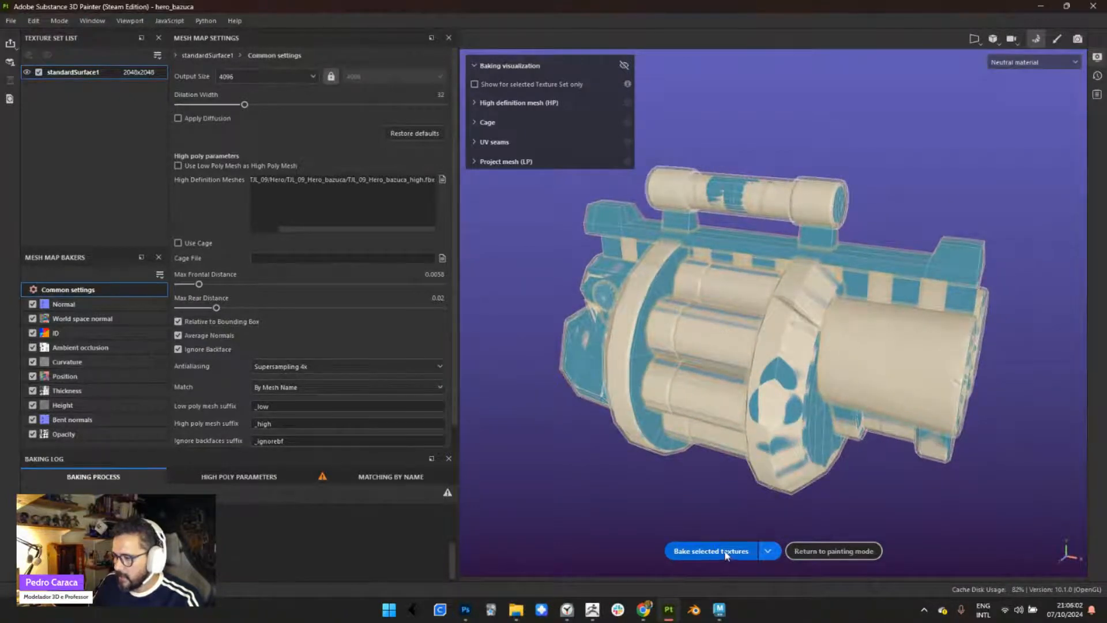
left_click_drag(764, 515, 767, 396, "alt")
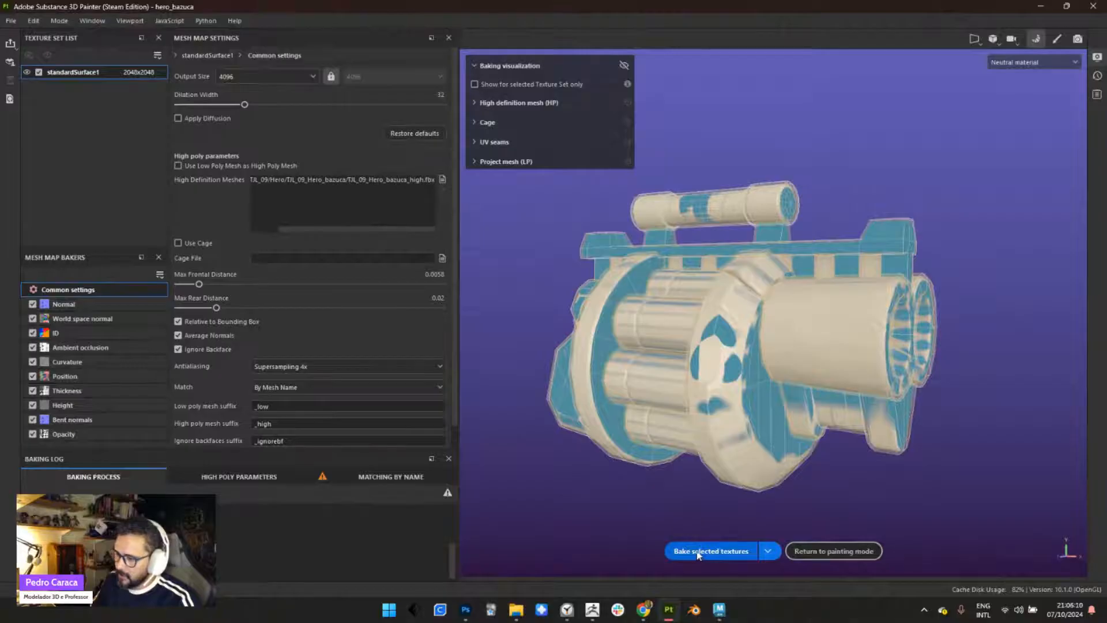
left_click(698, 553)
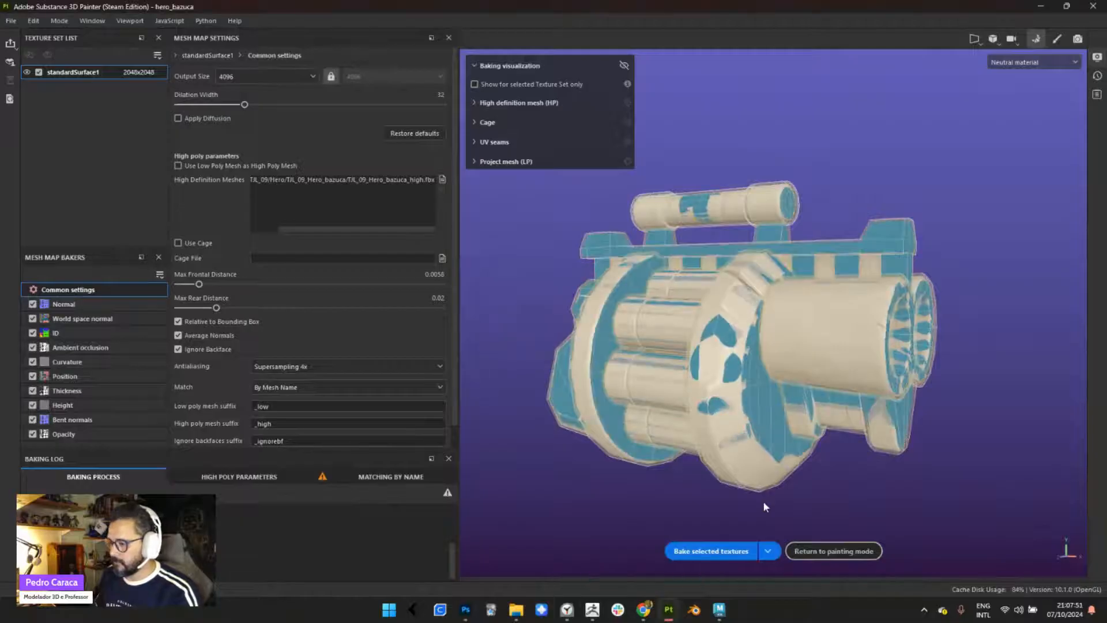
left_click(1059, 38)
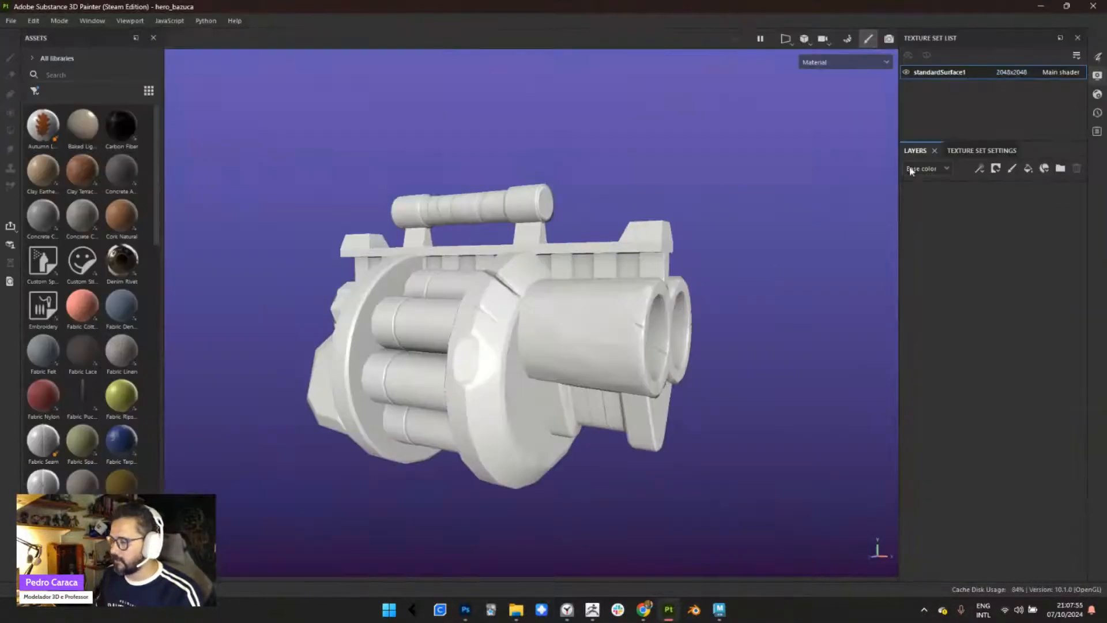
- Set the size of the standardSurface1 texture set to 4096
right_click_drag(564, 311, 606, 403, "alt")
left_click_drag(605, 403, 578, 404, "alt")
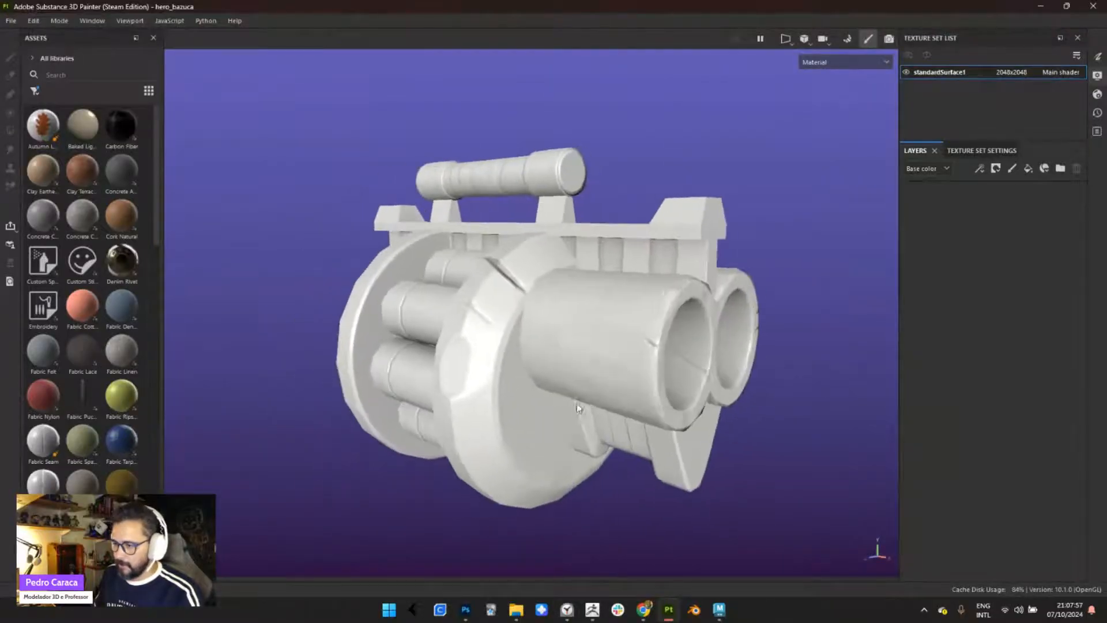
right_click_drag(578, 403, 620, 446, "alt")
middle_click_drag(579, 354, 545, 309, "alt")
left_click_drag(544, 309, 522, 304, "alt")
left_click(967, 151)
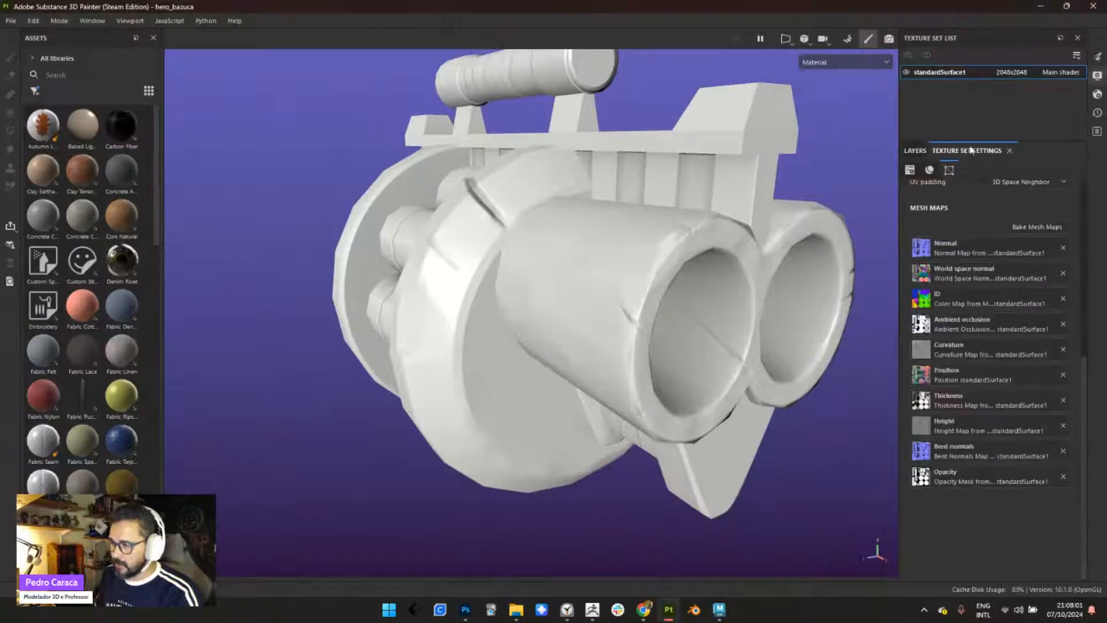
left_click_drag(1083, 388, 1071, 213)
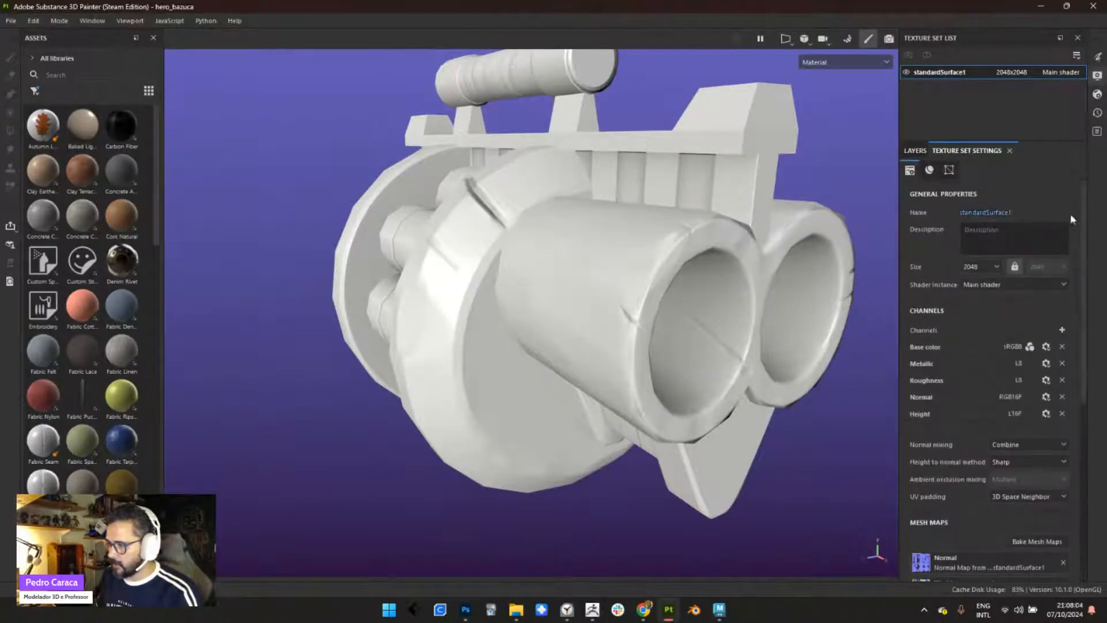
scroll(583, 260, "up", 3)
left_click_drag(556, 269, 930, 258, "alt")
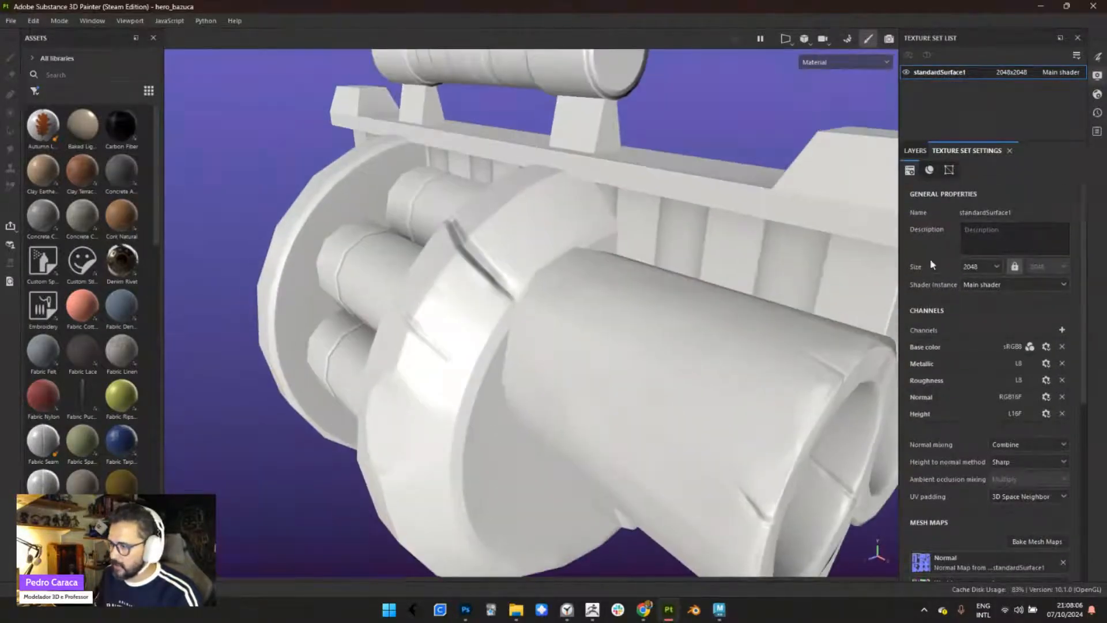
left_click(976, 265)
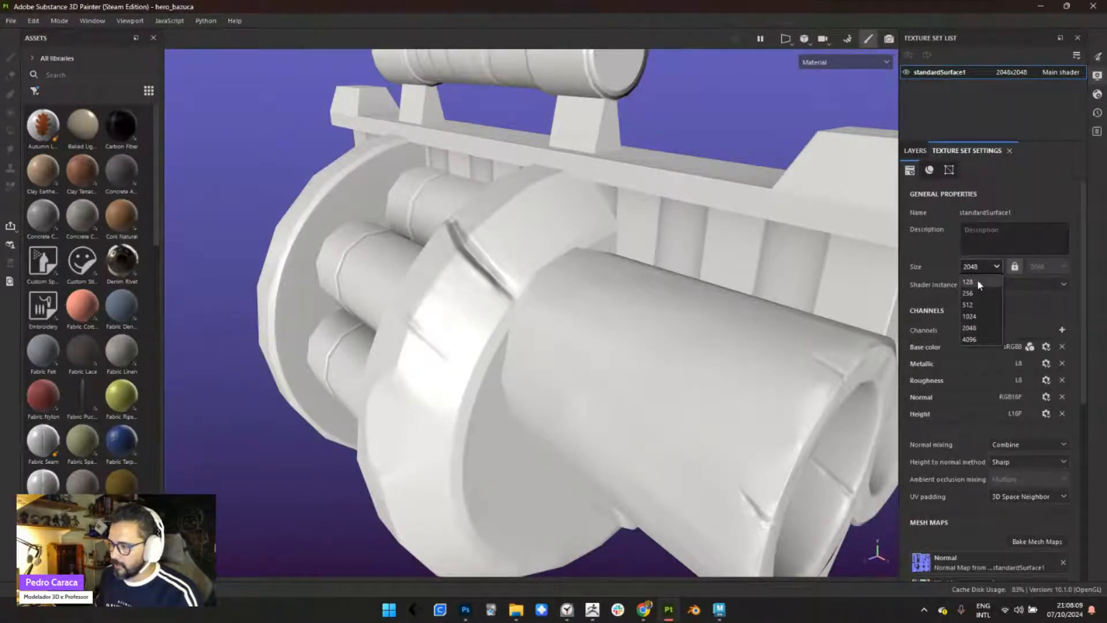
left_click(974, 337)
- Examine the baked cracks and edges on the front ring and barrel openings up close
right_click_drag(591, 272, 631, 426, "alt")
left_click_drag(630, 425, 535, 245, "alt")
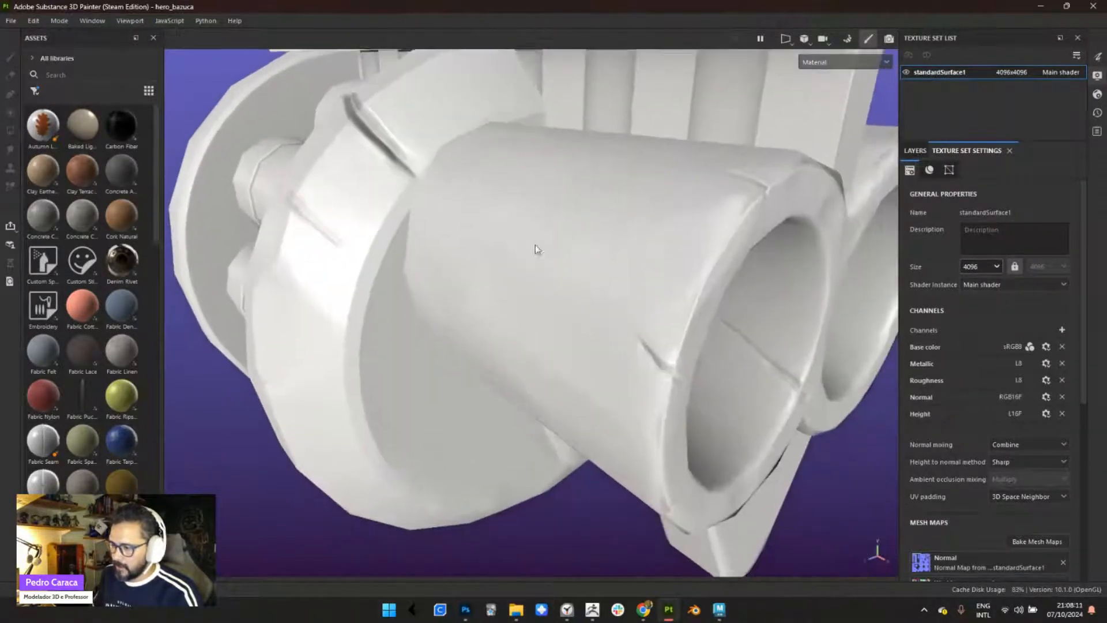
right_click_drag(535, 244, 734, 516, "alt")
left_click_drag(734, 517, 554, 346, "alt")
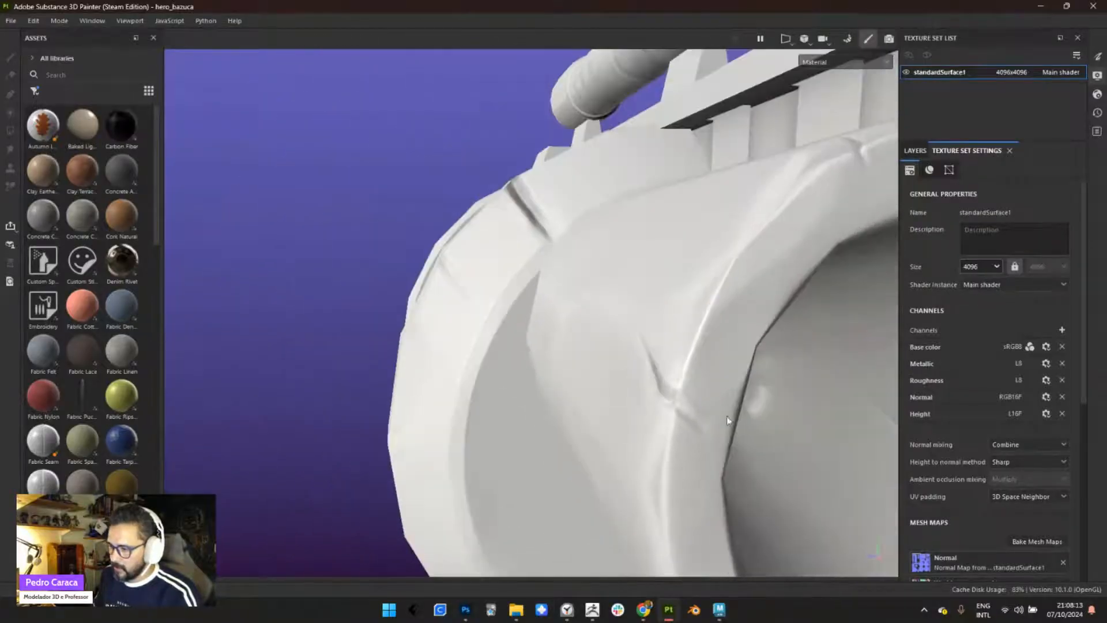
left_click_drag(727, 416, 474, 331, "alt")
middle_click_drag(712, 385, 594, 285, "alt")
right_click_drag(673, 383, 456, 133, "alt")
left_click_drag(476, 340, 646, 369, "alt")
middle_click_drag(459, 335, 680, 406, "alt")
left_click_drag(524, 420, 634, 362, "alt")
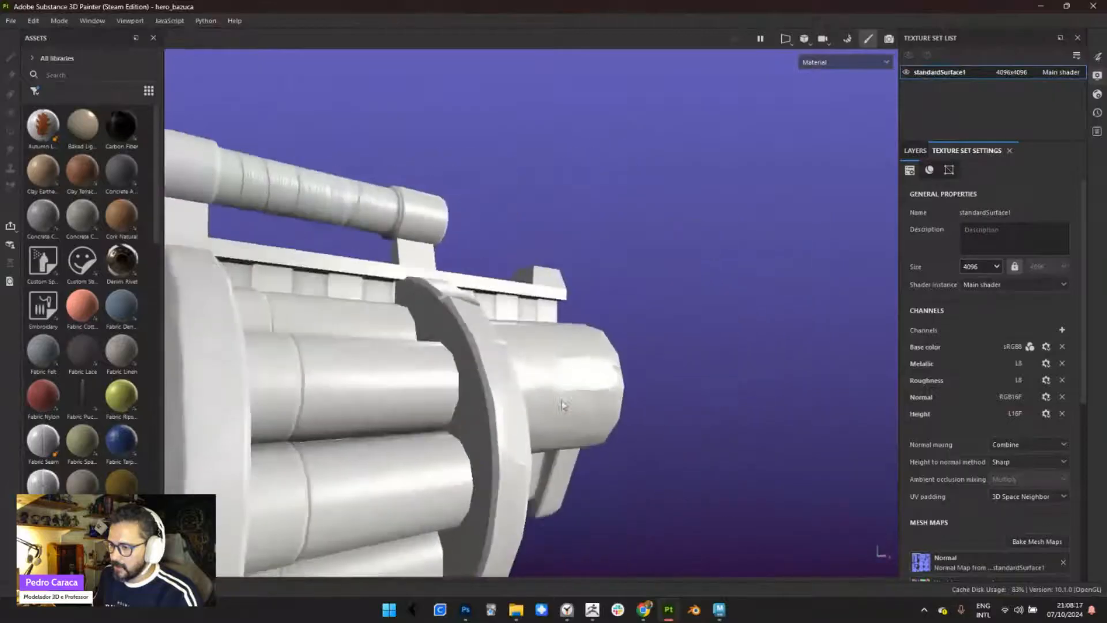
- Examine the cylinder chambers, the engraved mark on the rear disc and the scratches on the grip
middle_click_drag(392, 369, 573, 375, "alt")
left_click_drag(574, 375, 609, 394, "alt")
middle_click_drag(519, 408, 581, 320, "alt")
right_click_drag(589, 332, 548, 336, "shift")
left_click_drag(572, 397, 606, 570, "alt")
right_click_drag(606, 570, 591, 513, "alt")
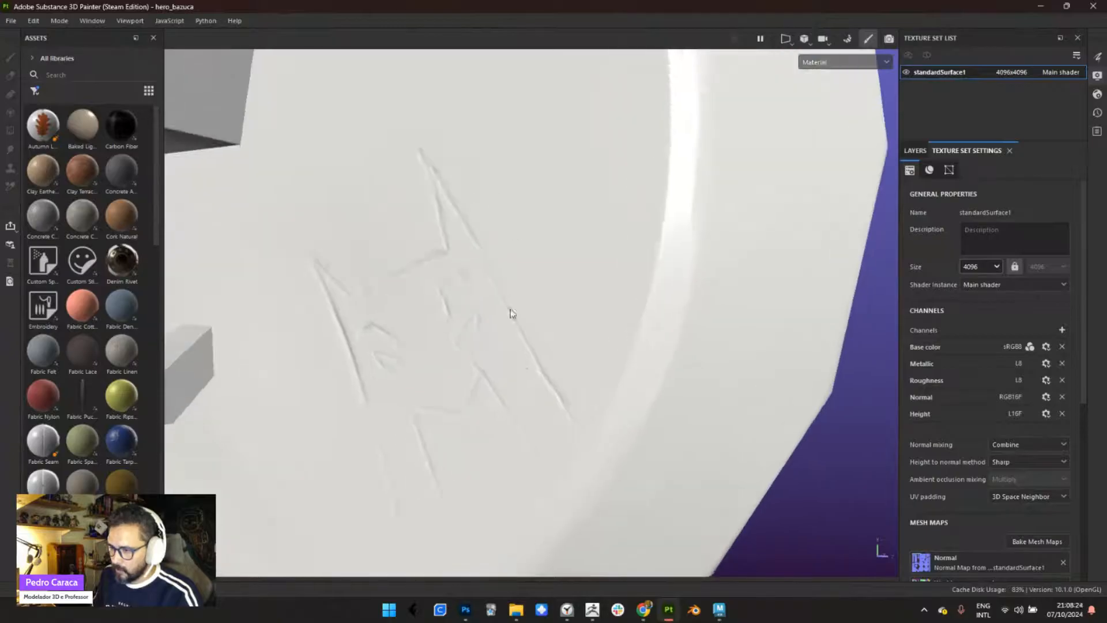
right_click_drag(512, 313, 573, 447, "alt")
left_click_drag(573, 447, 456, 349, "alt")
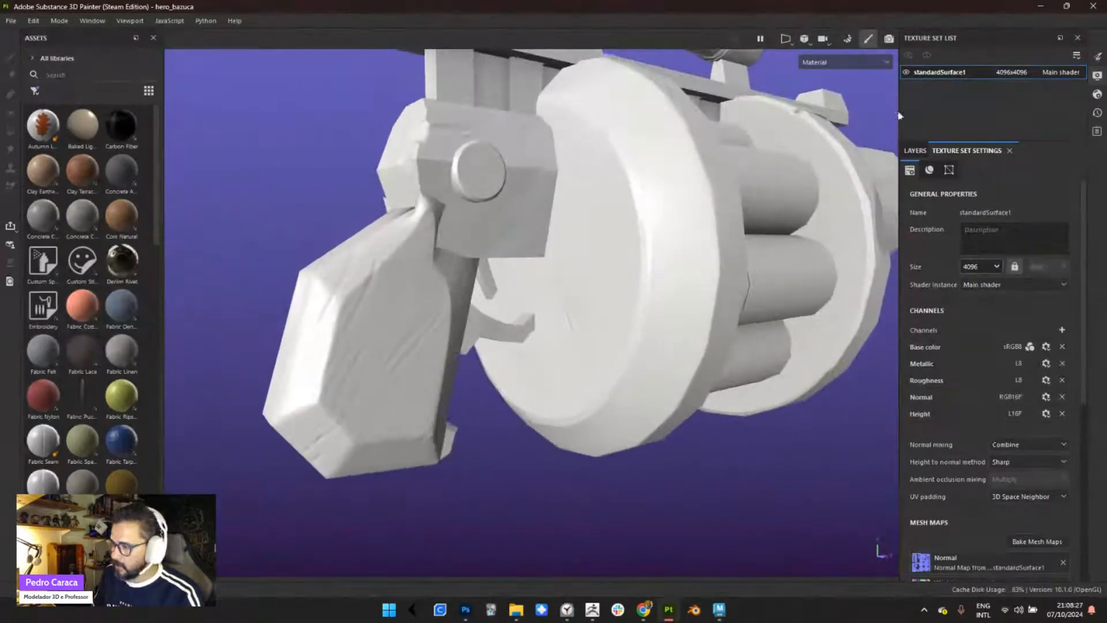
- Show the mesh wireframe on the weapon, view it from the side, and close the display settings
left_click(1098, 76)
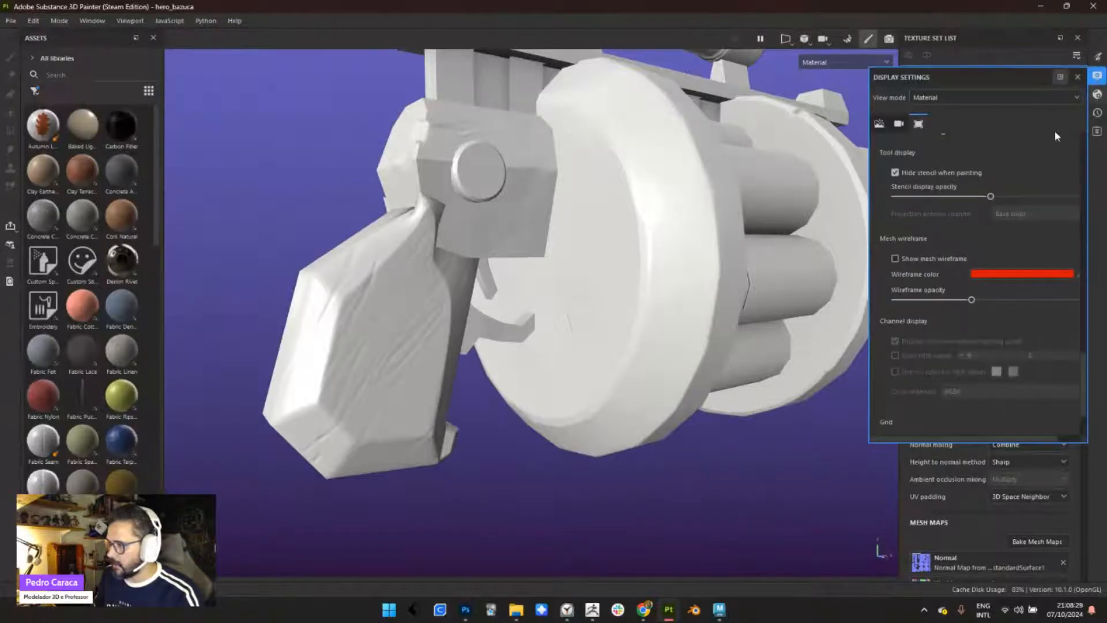
left_click(912, 257)
left_click_drag(855, 267, 571, 281, "alt")
left_click(1078, 76)
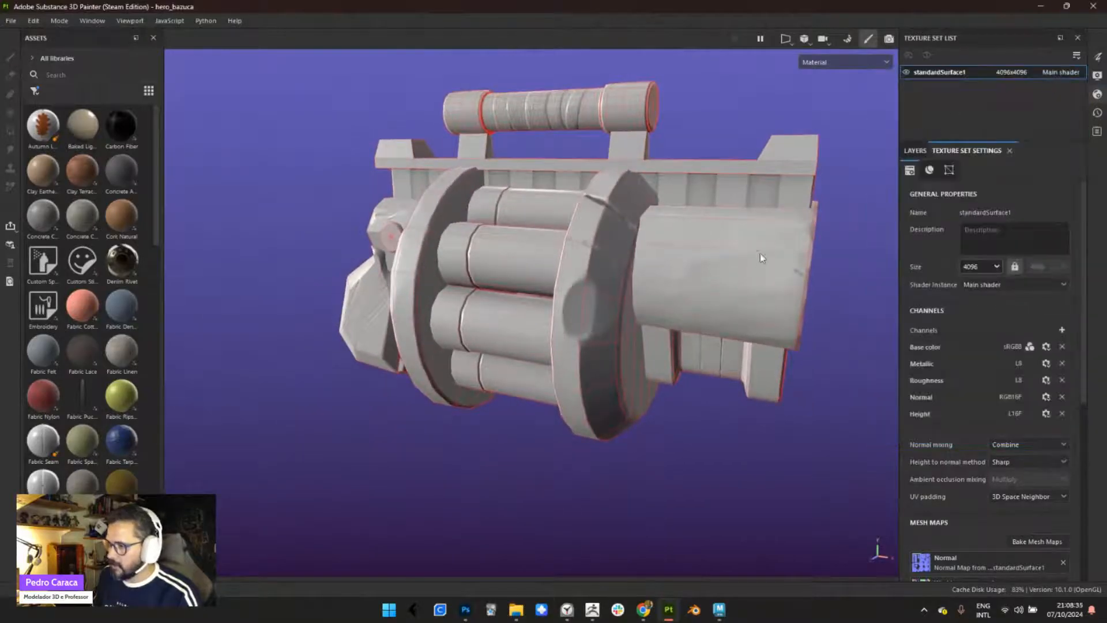
- Hide the mesh wireframe in the display settings and close them
left_click(1098, 75)
left_click(896, 258)
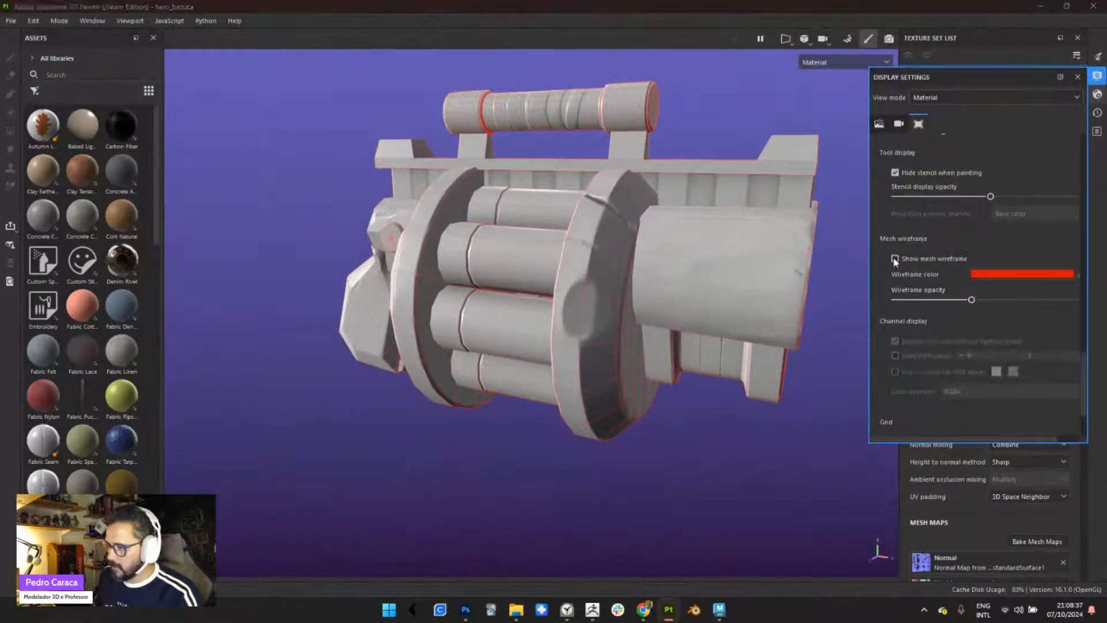
left_click_drag(577, 255, 573, 331, "alt")
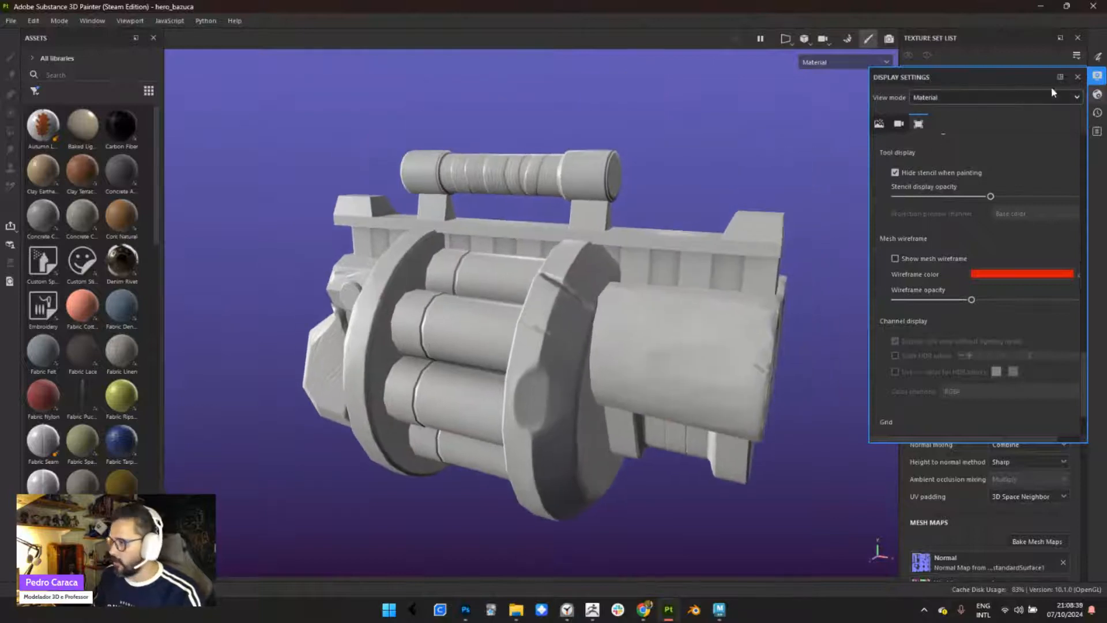
left_click(1078, 77)
- Set the texture set size to 512
left_click(915, 151)
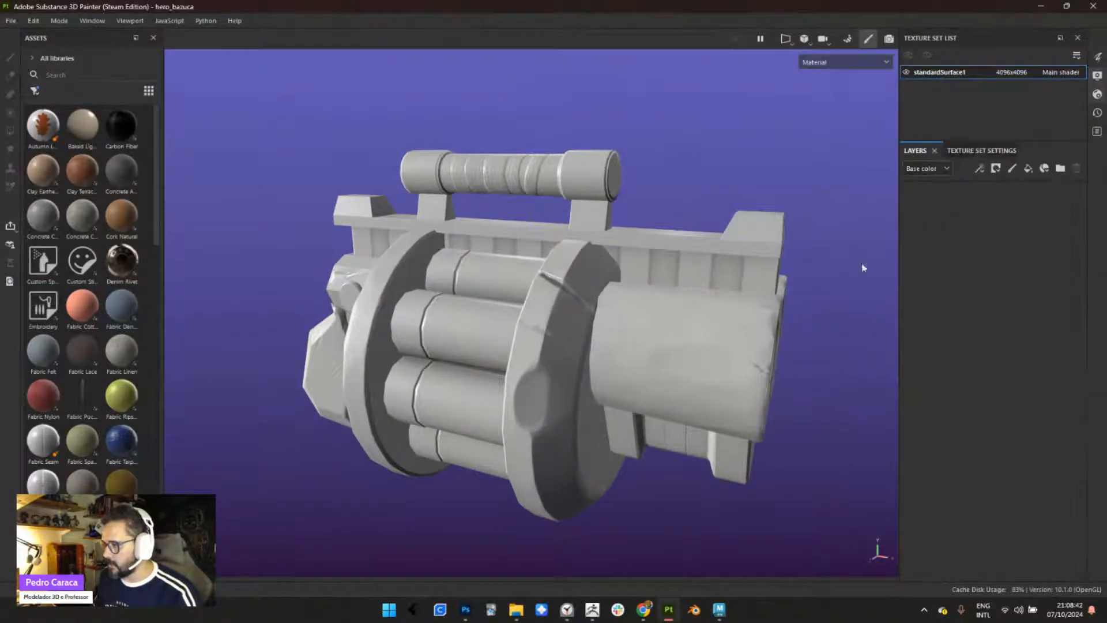
left_click(987, 152)
left_click(986, 269)
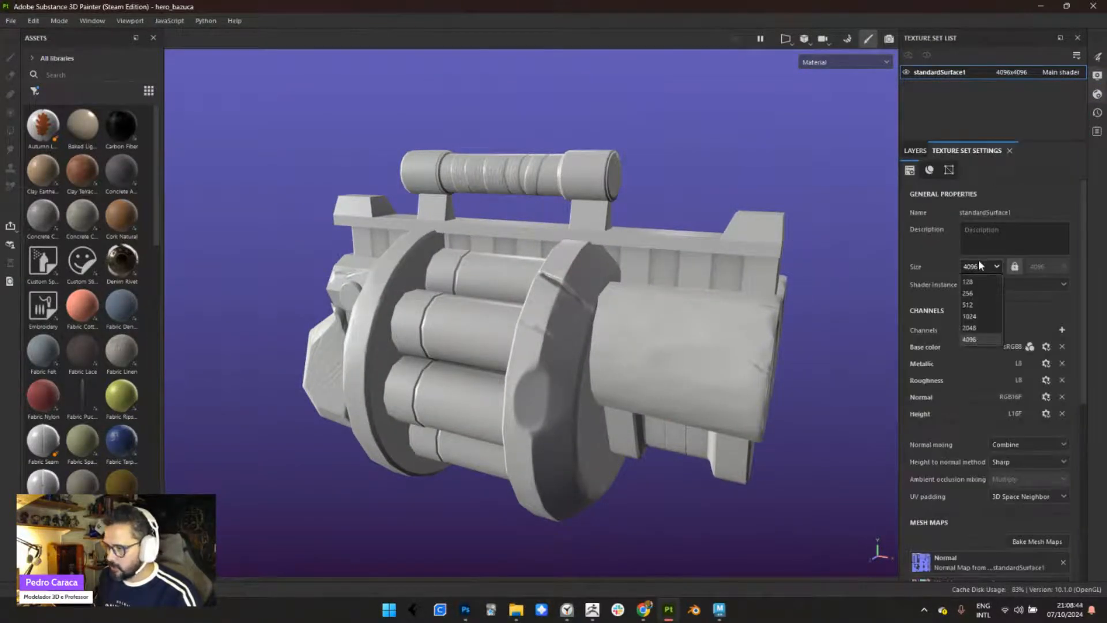
left_click(983, 309)
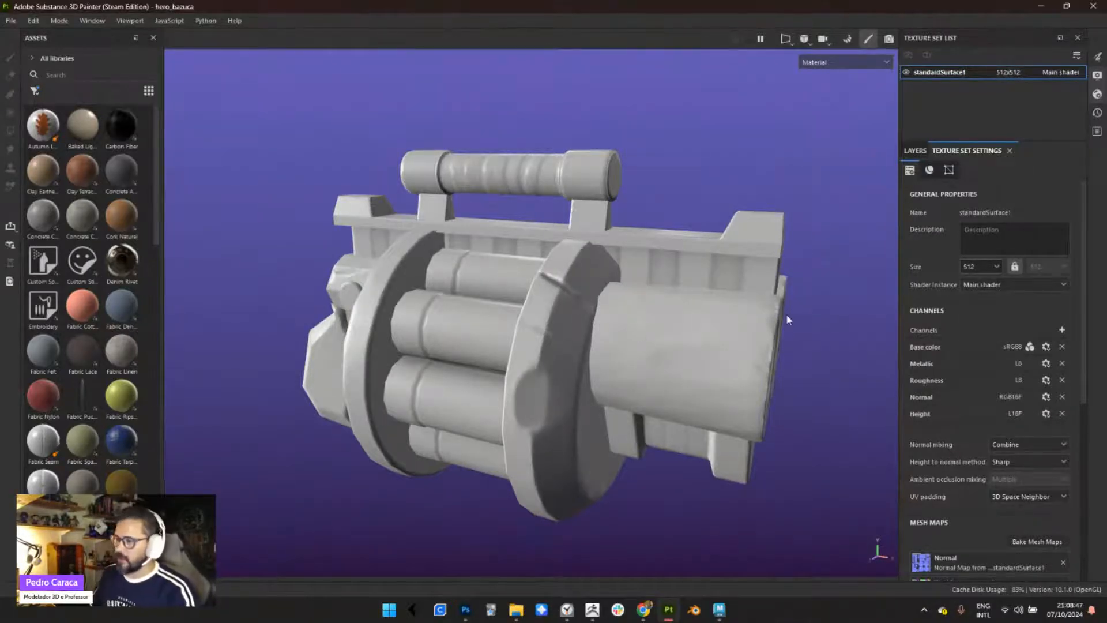
- Examine the whole weapon at 512 from a distance and from several angles
right_click_drag(564, 307, 500, 408, "alt")
middle_click_drag(500, 408, 492, 354, "alt")
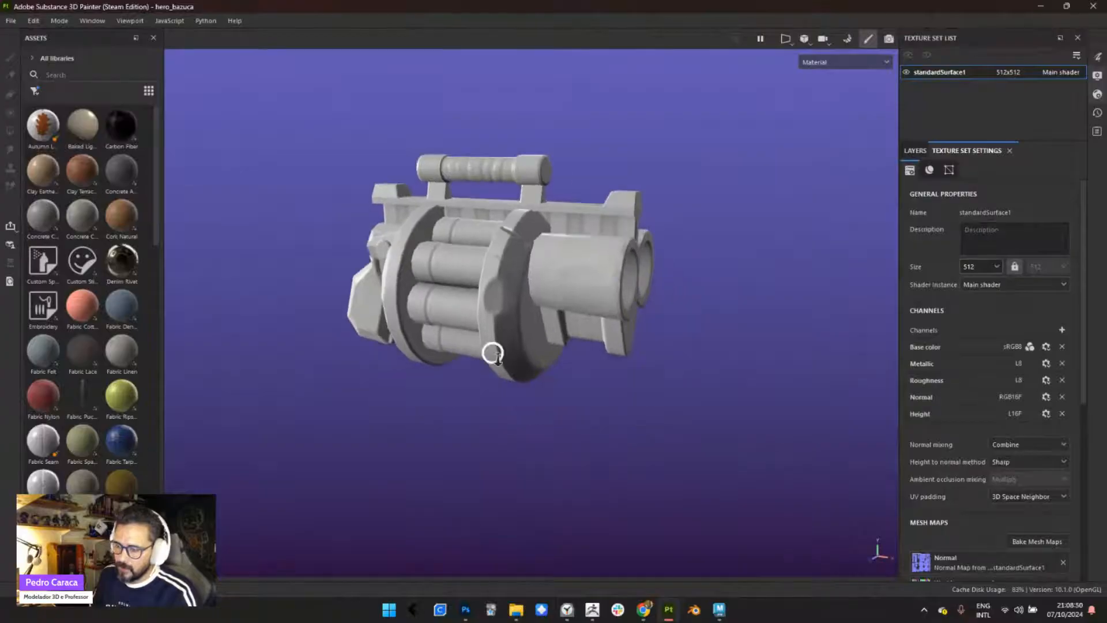
mouse_move(492, 354)
left_mouse_down("alt")
mouse_move(468, 332)
mouse_move(503, 367)
left_mouse_up("alt")
right_click_drag(503, 368, 420, 260, "alt")
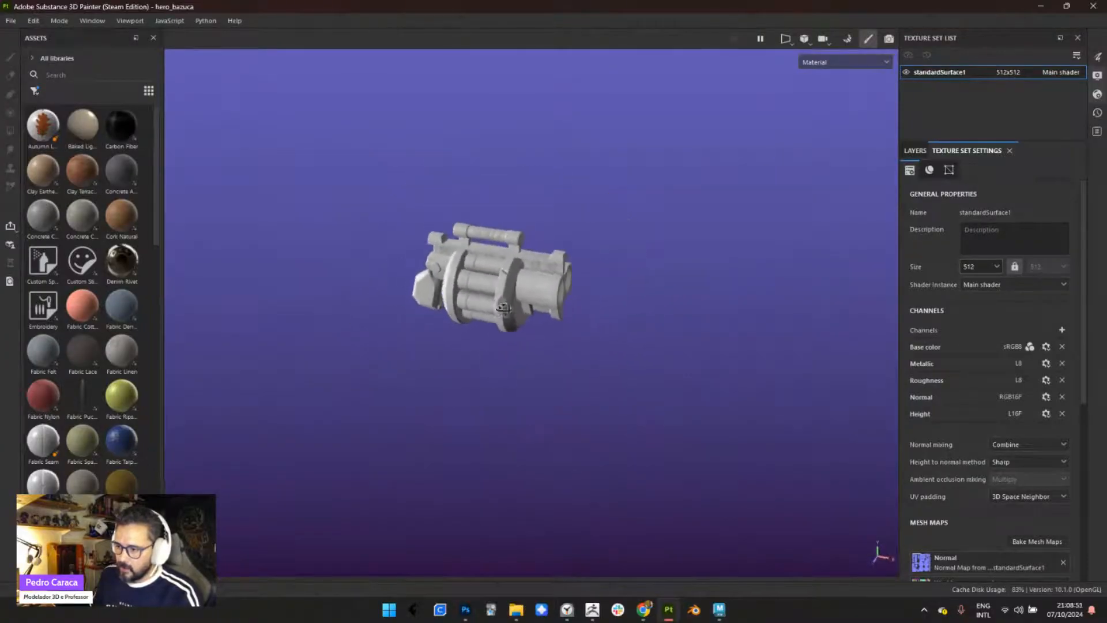
left_click_drag(420, 288, 511, 344, "alt")
middle_click_drag(446, 293, 496, 302, "alt")
right_click_drag(496, 302, 525, 401, "alt")
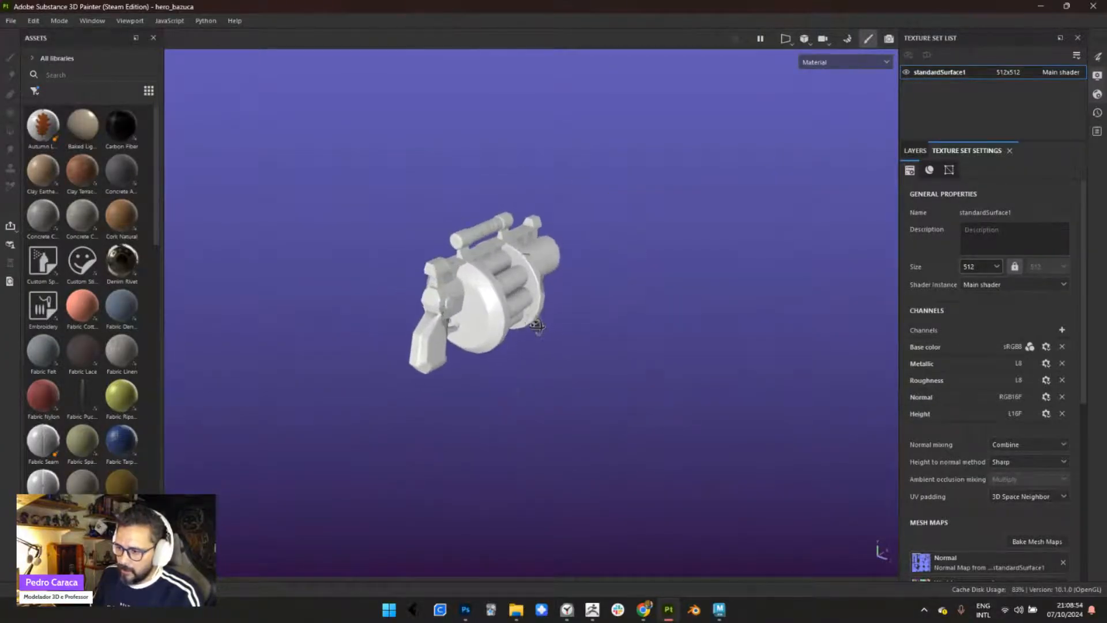
left_click_drag(535, 326, 346, 330, "alt")
middle_click_drag(508, 367, 440, 374, "alt")
right_click_drag(440, 374, 416, 346, "alt")
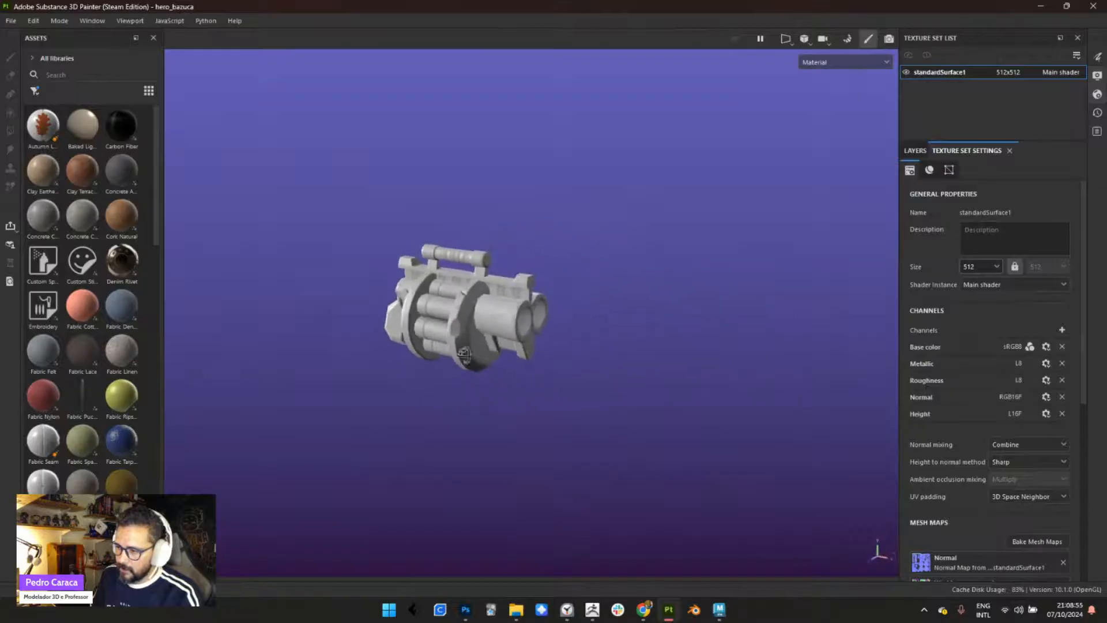
left_click_drag(415, 346, 435, 353, "alt")
middle_click_drag(518, 363, 551, 292, "alt")
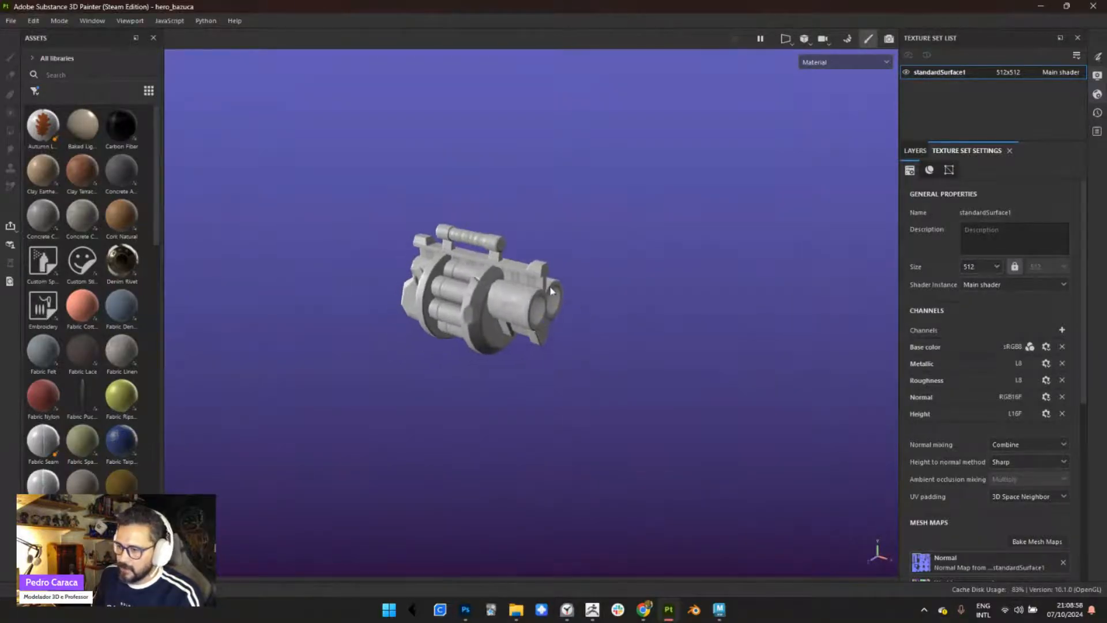
- Set the texture set size back to 4096 and dismiss the Microsoft Teams notification
left_click(979, 266)
left_click(975, 340)
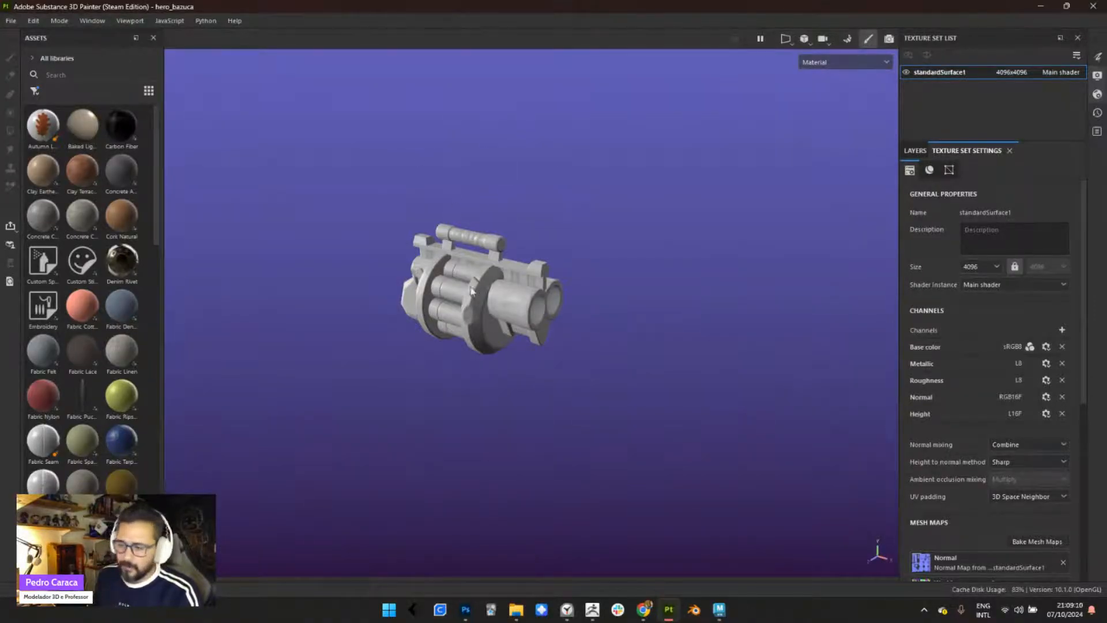
scroll(489, 258, "up", 5)
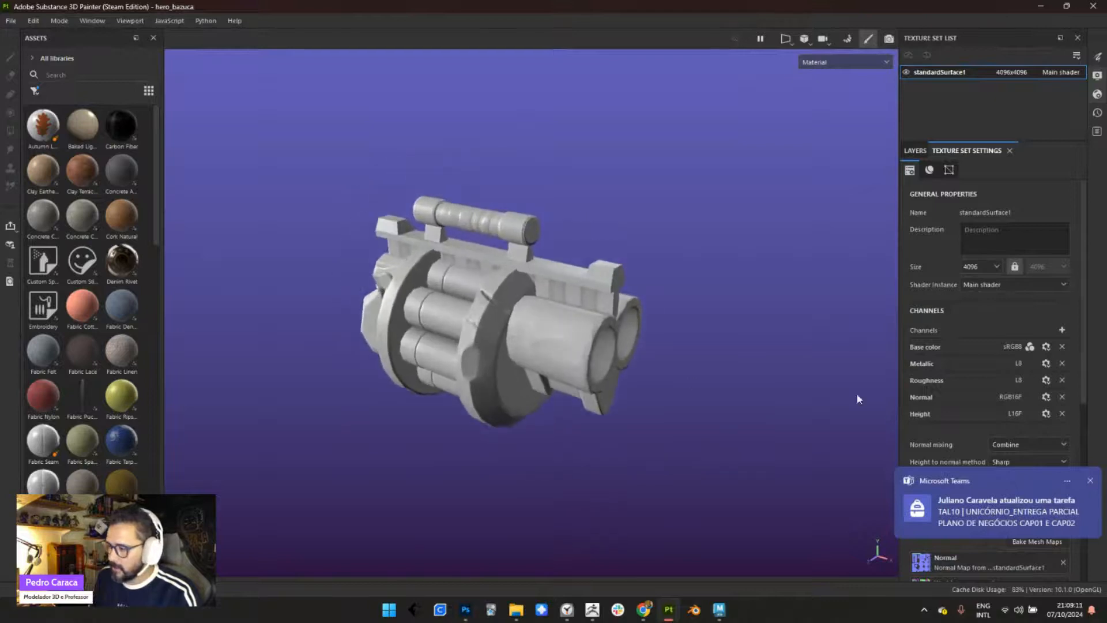
left_click(1090, 481)
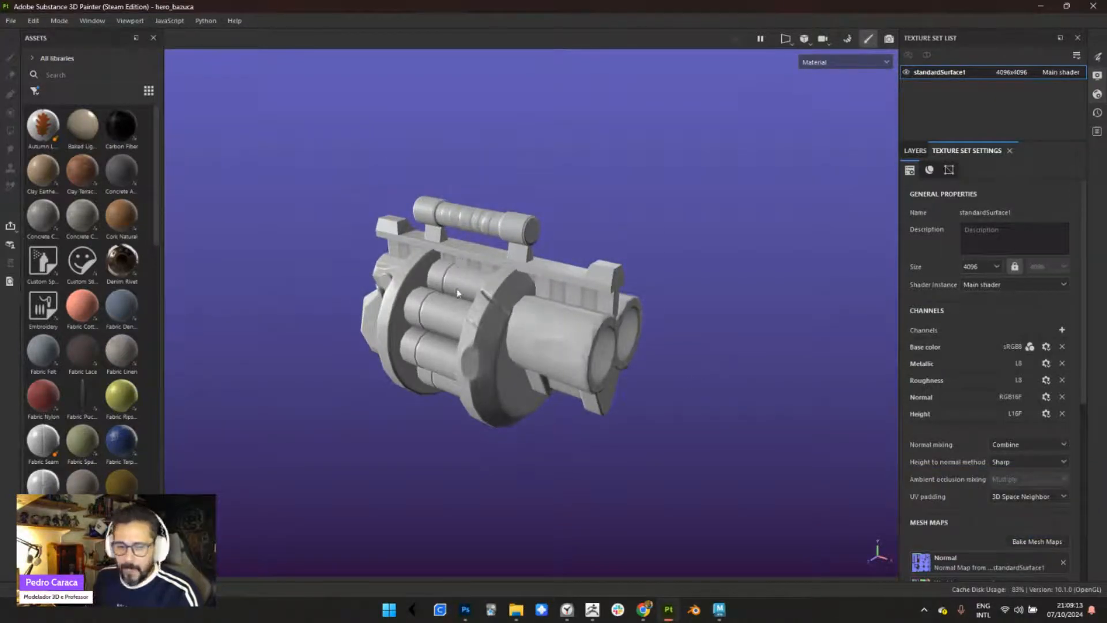
- View the weapon at 4096 from the side and set the texture set size to 2048
middle_click_drag(493, 336, 551, 385, "alt")
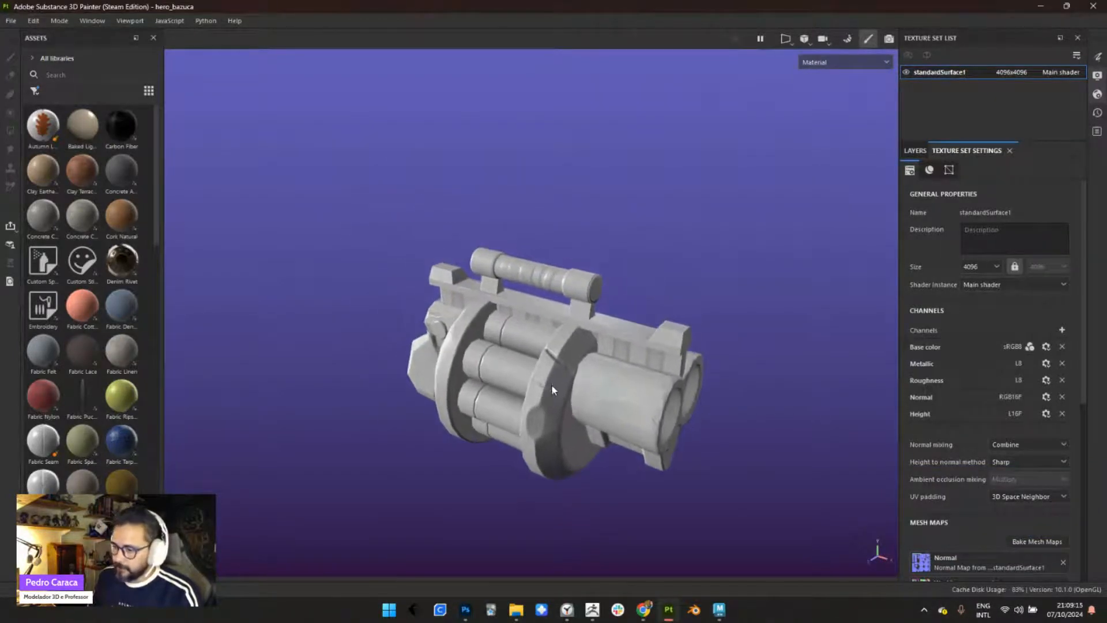
left_click_drag(551, 384, 546, 381, "alt")
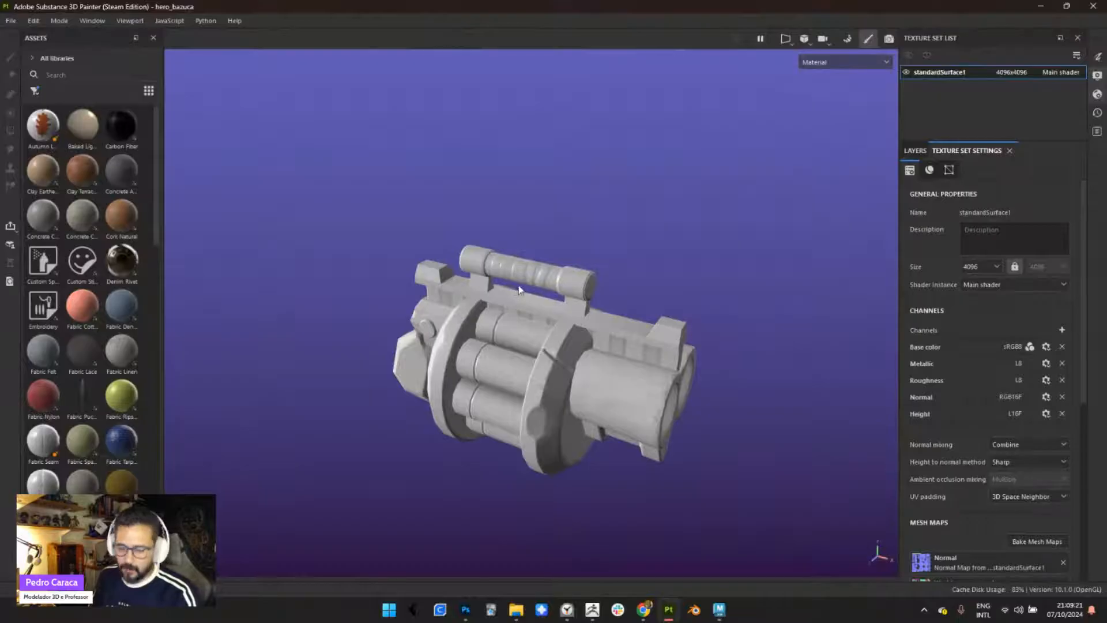
left_click_drag(511, 340, 681, 325, "alt")
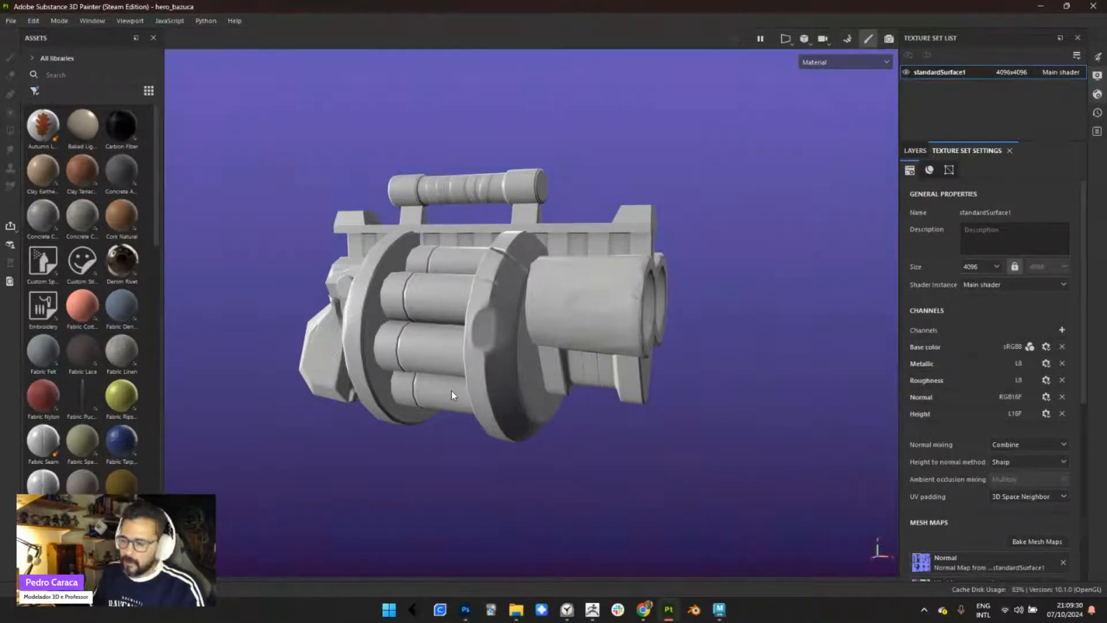
left_click_drag(718, 300, 686, 346, "alt")
left_click(988, 267)
left_click(977, 327)
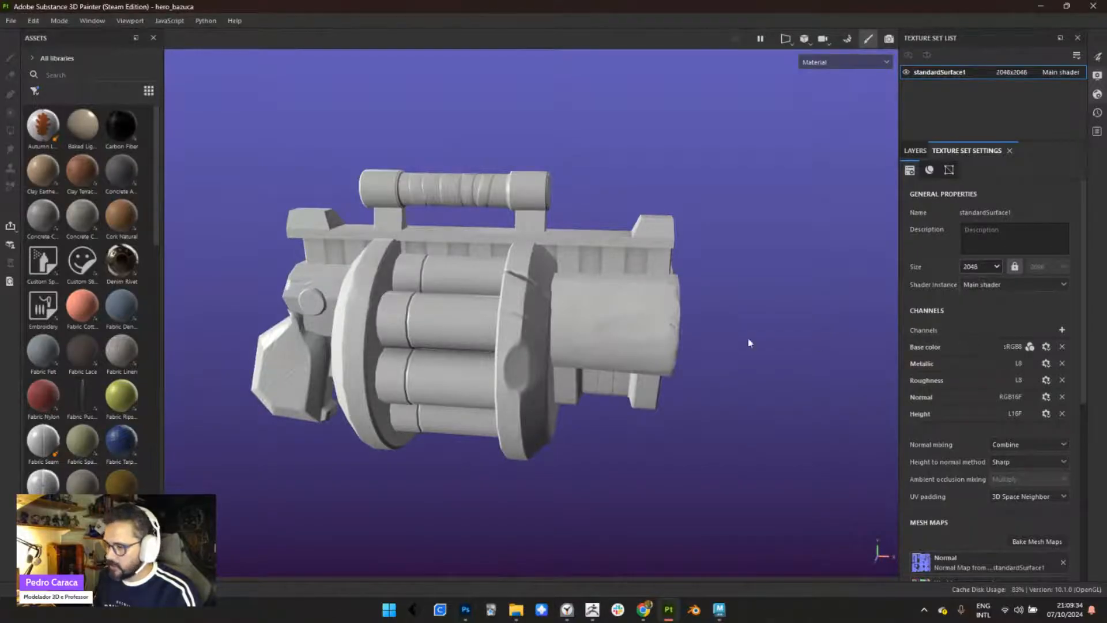
- Examine the weapon at 2048 from the side and show the layer stack
right_click_drag(486, 255, 561, 346, "alt")
left_click_drag(561, 346, 623, 330, "alt")
middle_click_drag(482, 361, 620, 299, "alt")
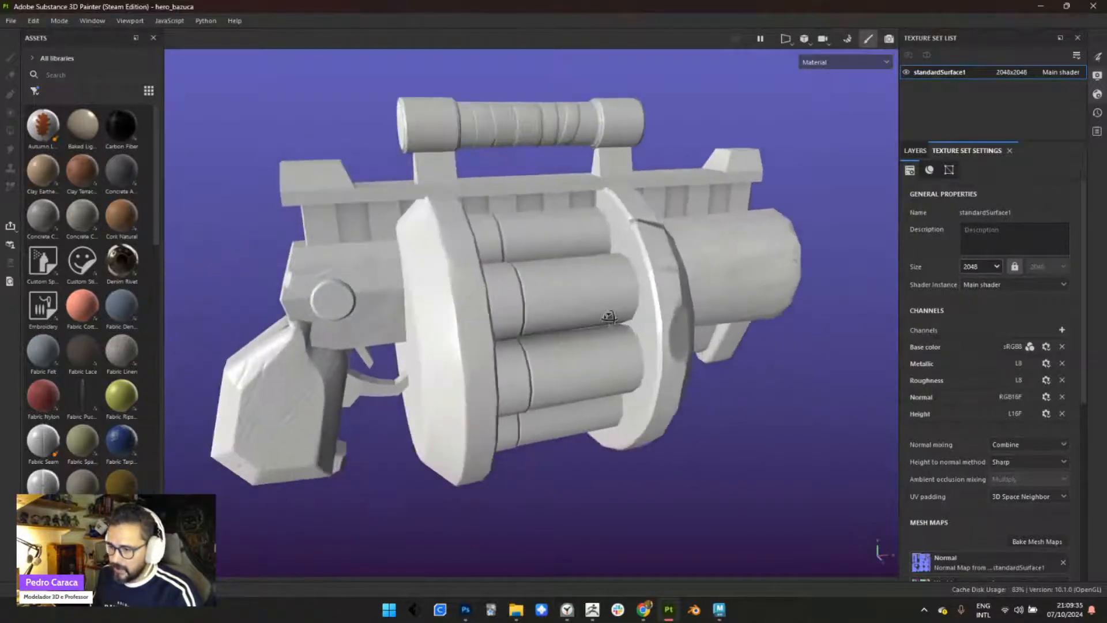
left_click_drag(610, 319, 591, 326, "alt")
middle_click_drag(600, 328, 559, 329, "alt")
left_click(913, 151)
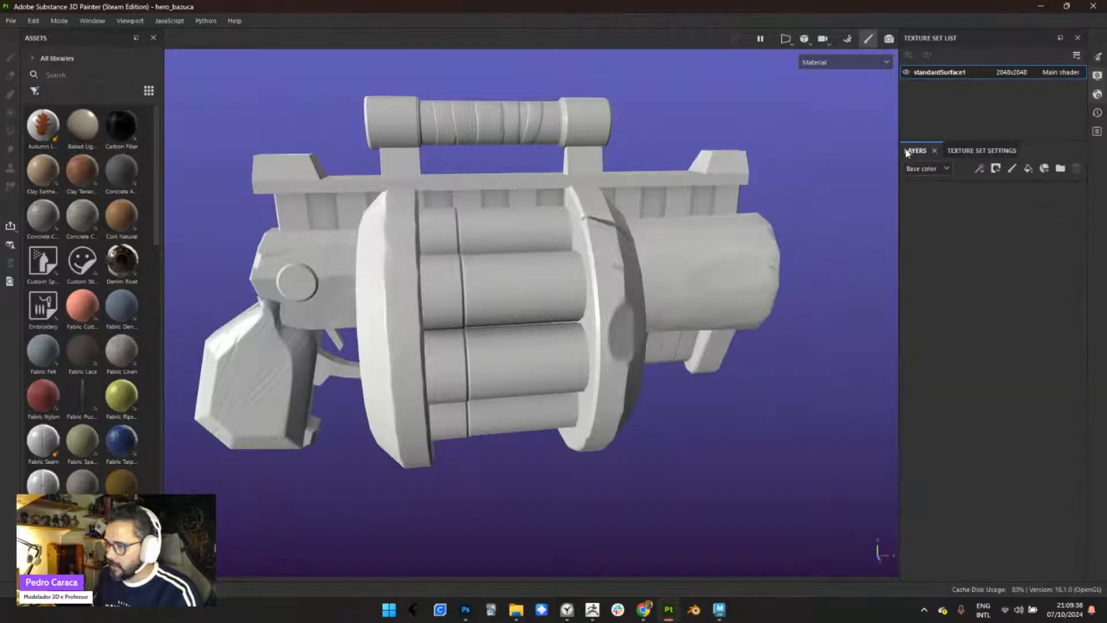
- Add a fill layer to the weapon and set its base color to red
right_click_drag(553, 327, 514, 267, "alt")
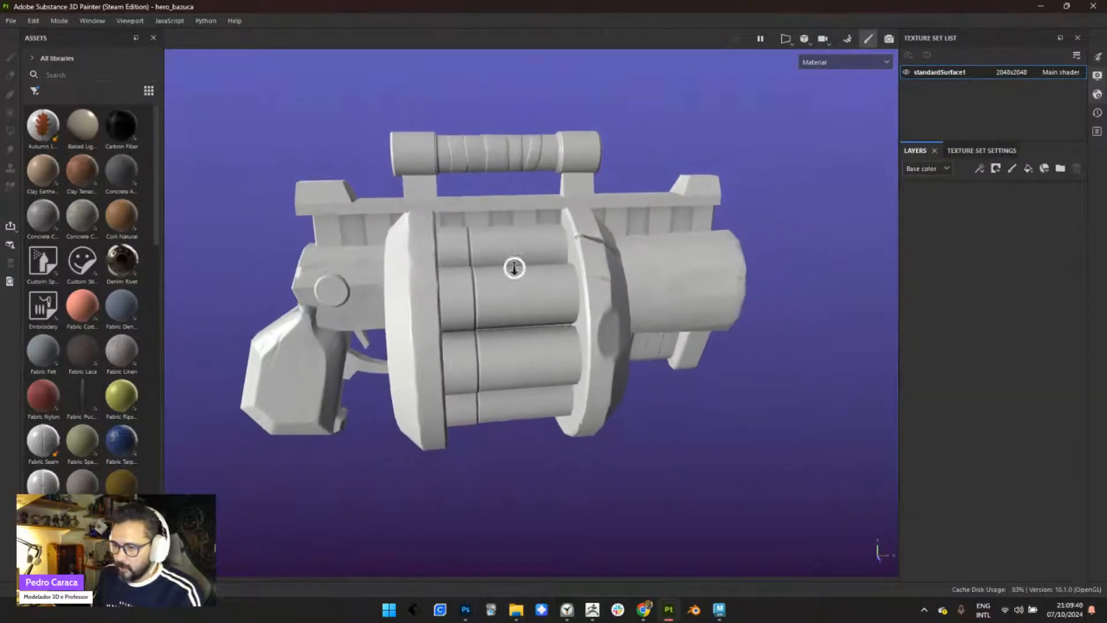
left_click_drag(514, 267, 646, 361, "alt")
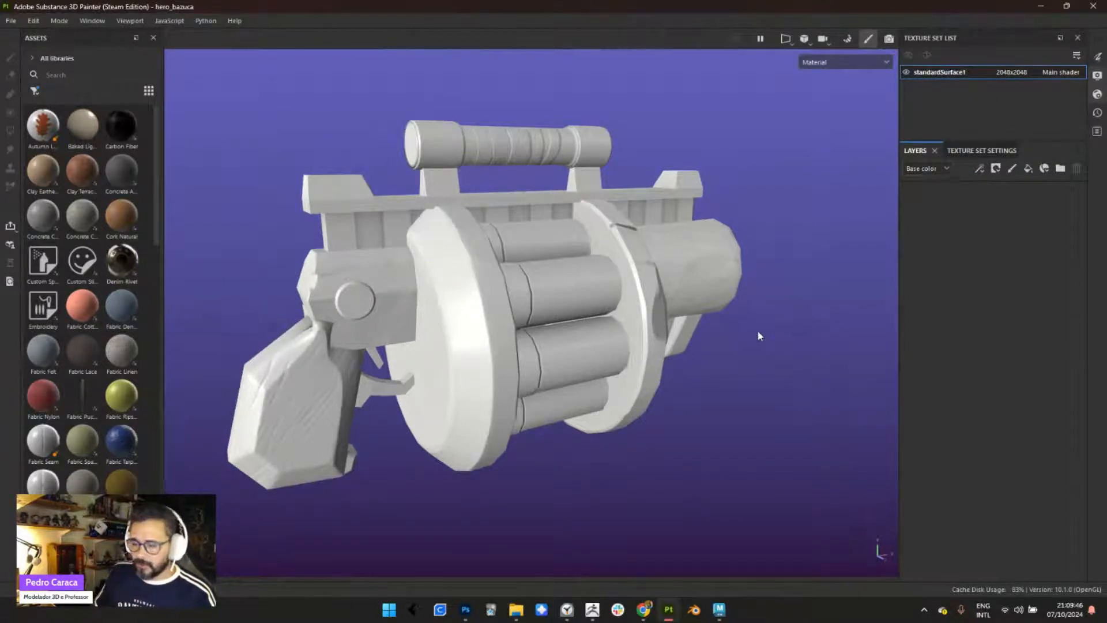
left_click(1027, 169)
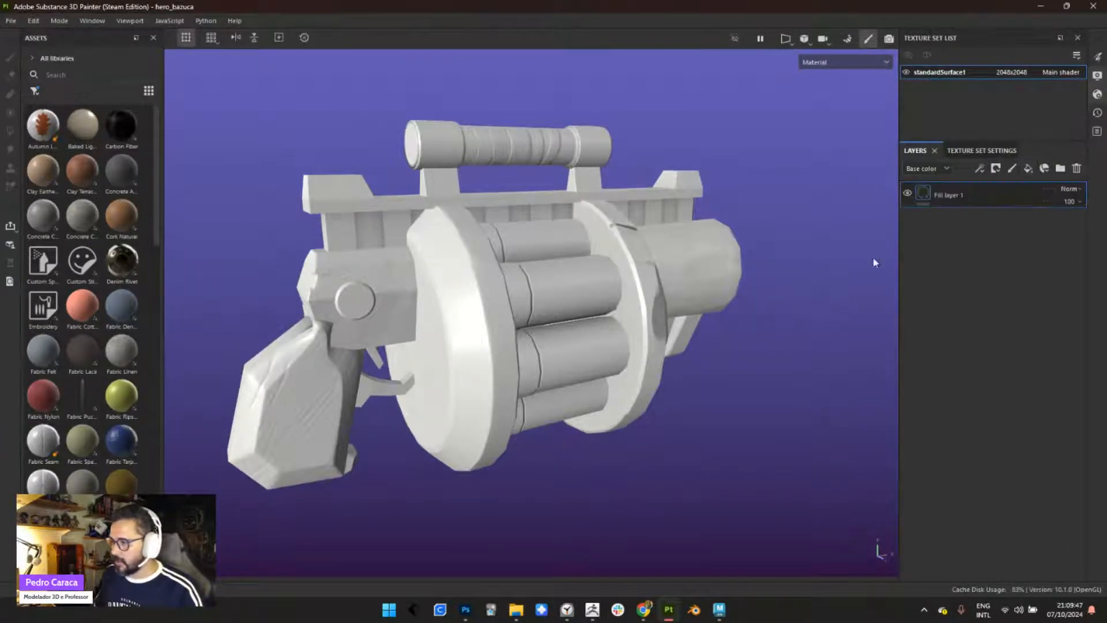
right_click(752, 181)
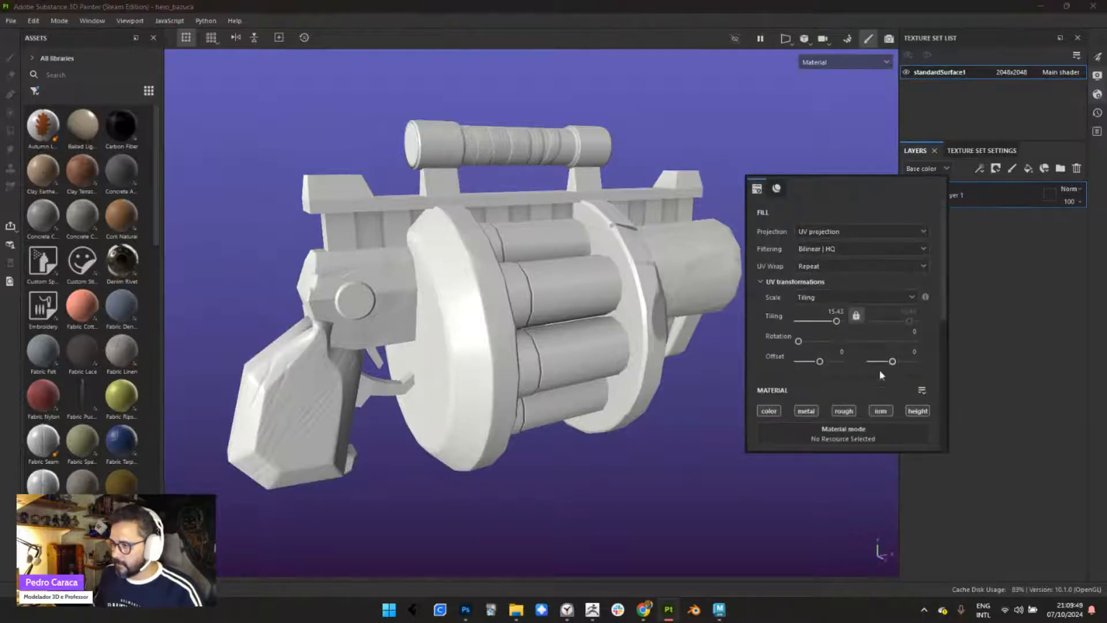
left_click_drag(945, 284, 988, 356)
left_click(889, 337)
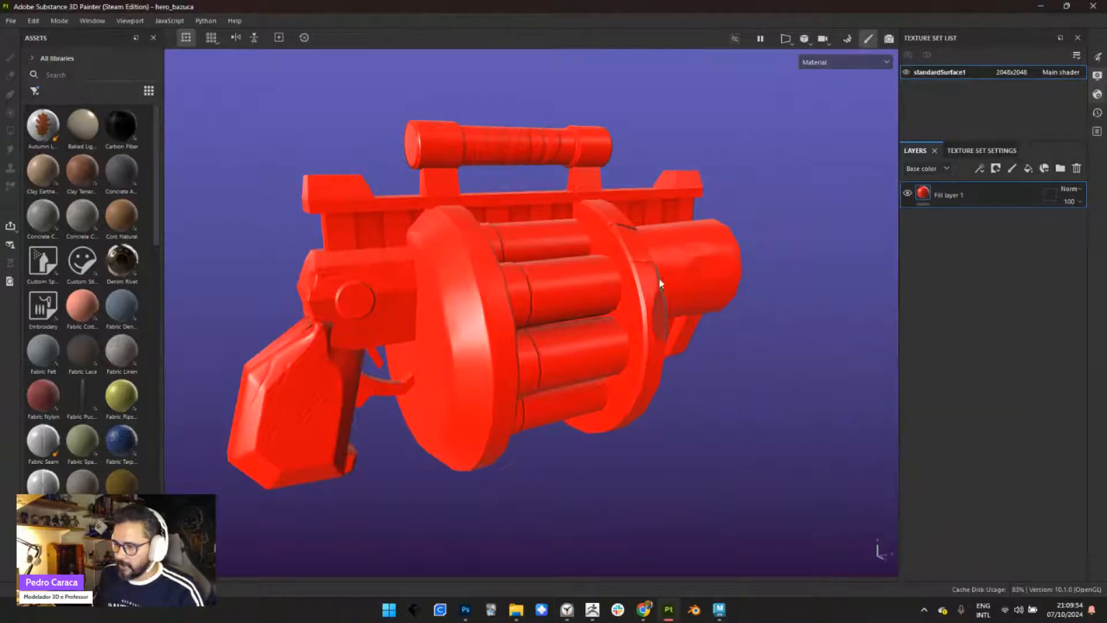
- Set the red fill's metallic to 1 and roughness to 0, and view the reflections from the side
right_click(714, 113)
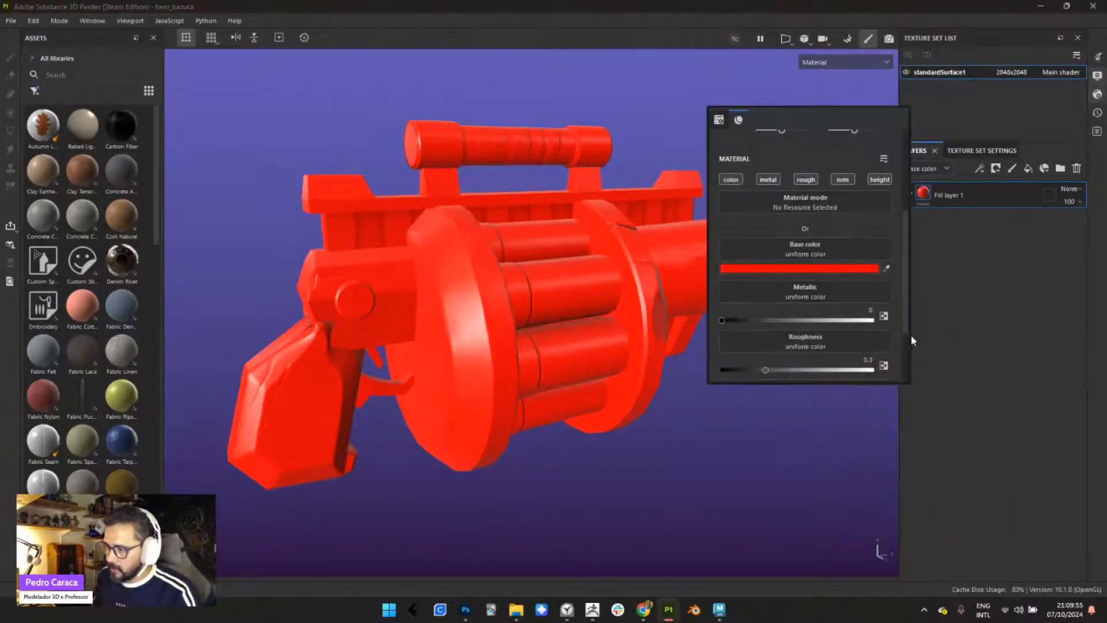
scroll(905, 302, "down", 3)
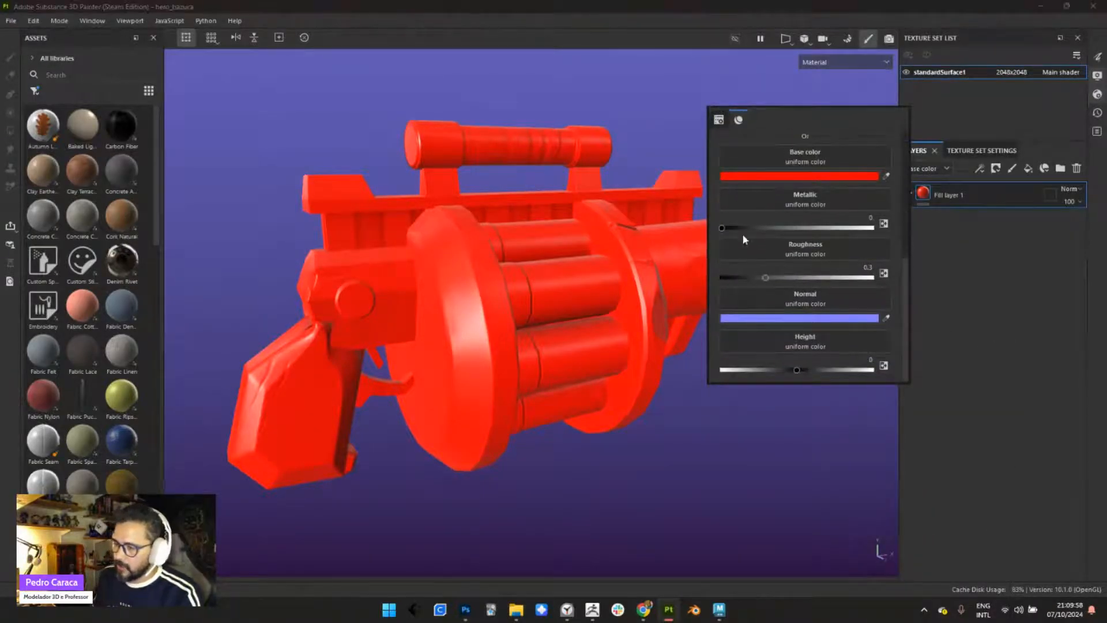
left_click_drag(722, 228, 872, 228)
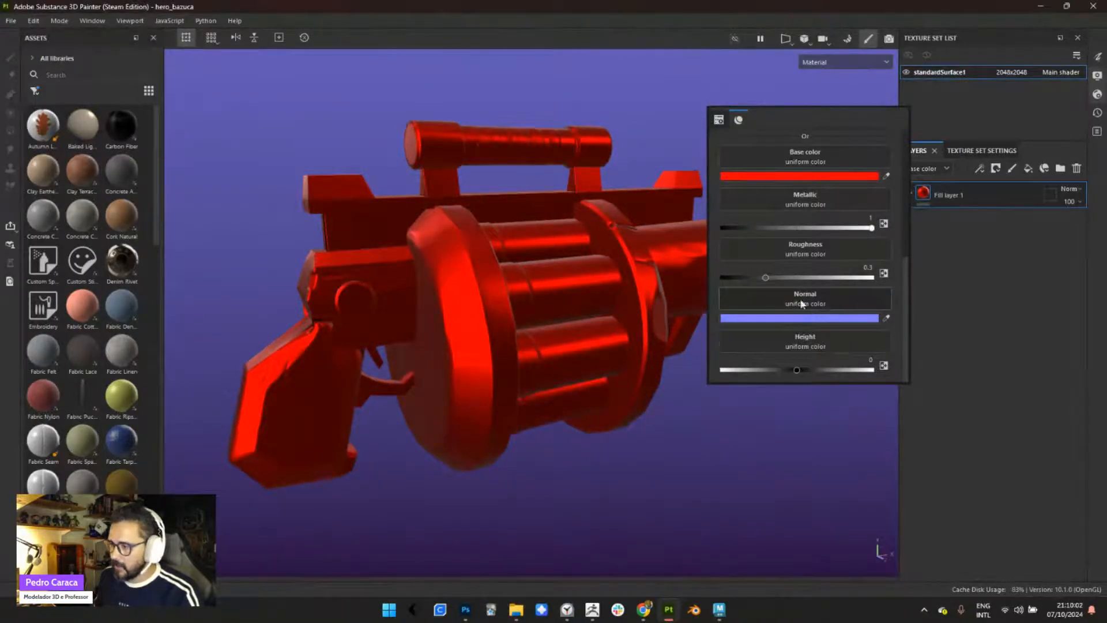
left_click_drag(763, 278, 709, 280)
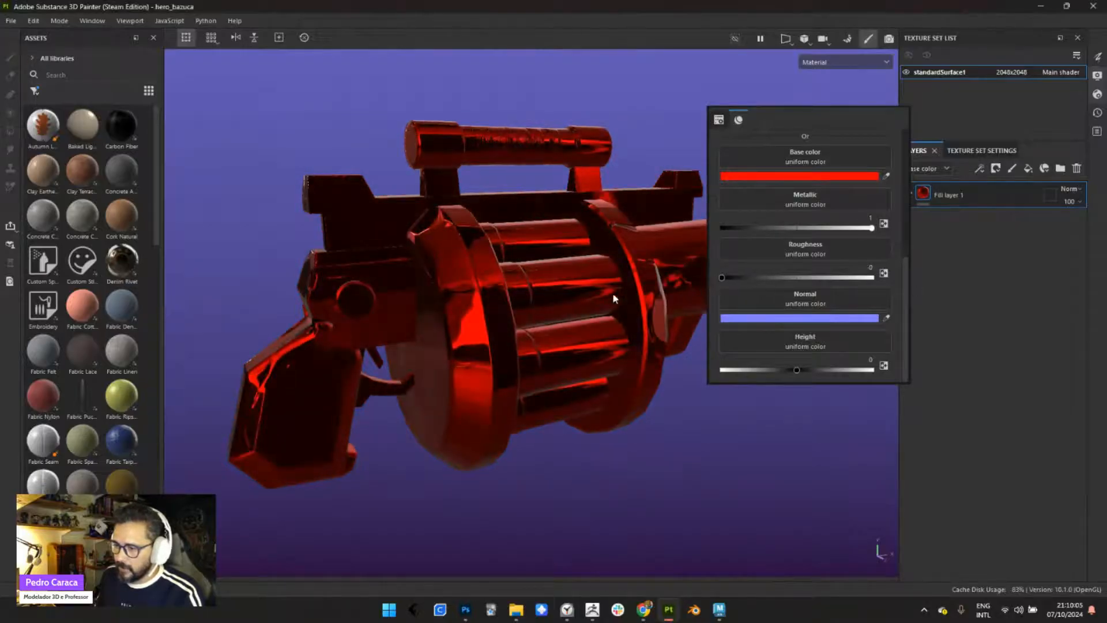
left_click_drag(467, 269, 640, 314, "alt")
mouse_move(640, 314)
middle_mouse_down("alt")
mouse_move(598, 323)
mouse_move(638, 324)
middle_mouse_up("alt")
- Set the fill's roughness to about 0.54, turn off its normal and height channels, and inspect the weapon
right_click(719, 235)
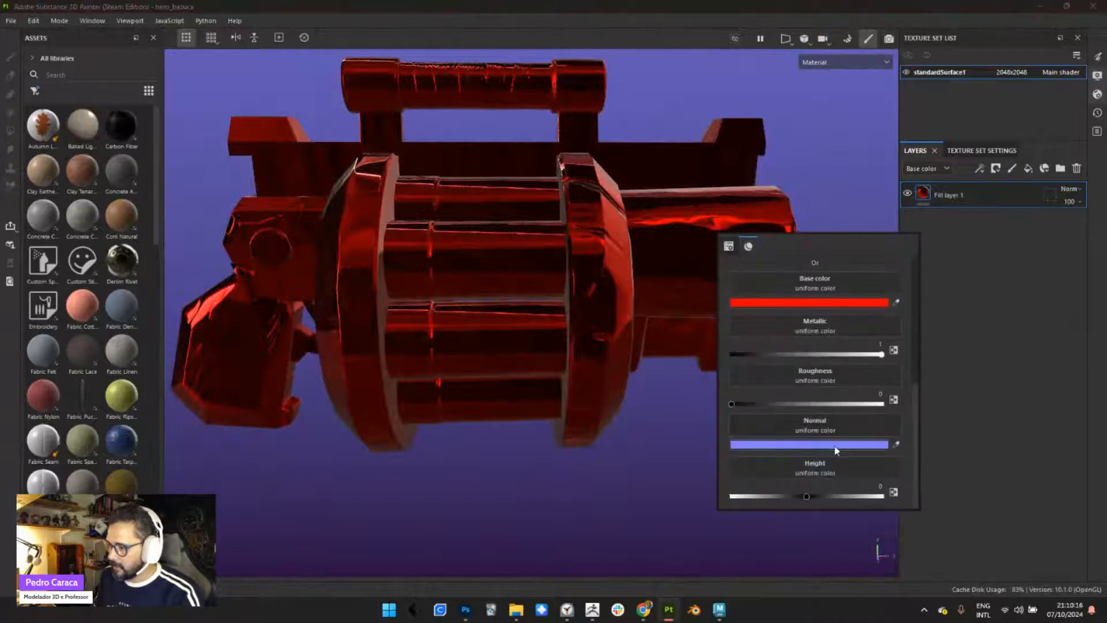
left_click_drag(732, 404, 813, 404)
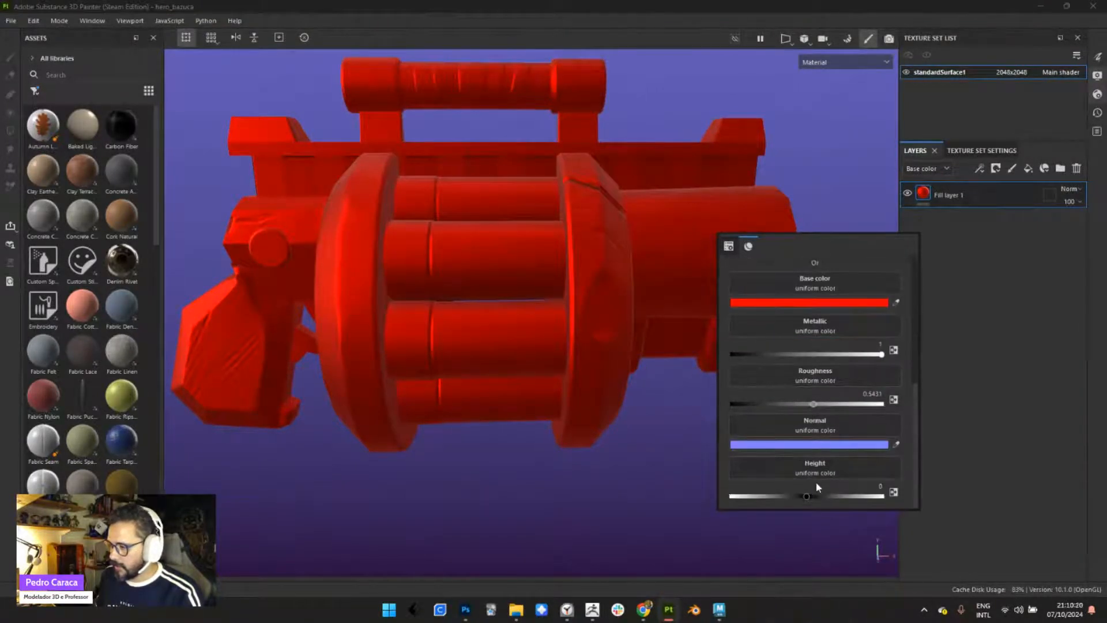
scroll(917, 386, "up", 4)
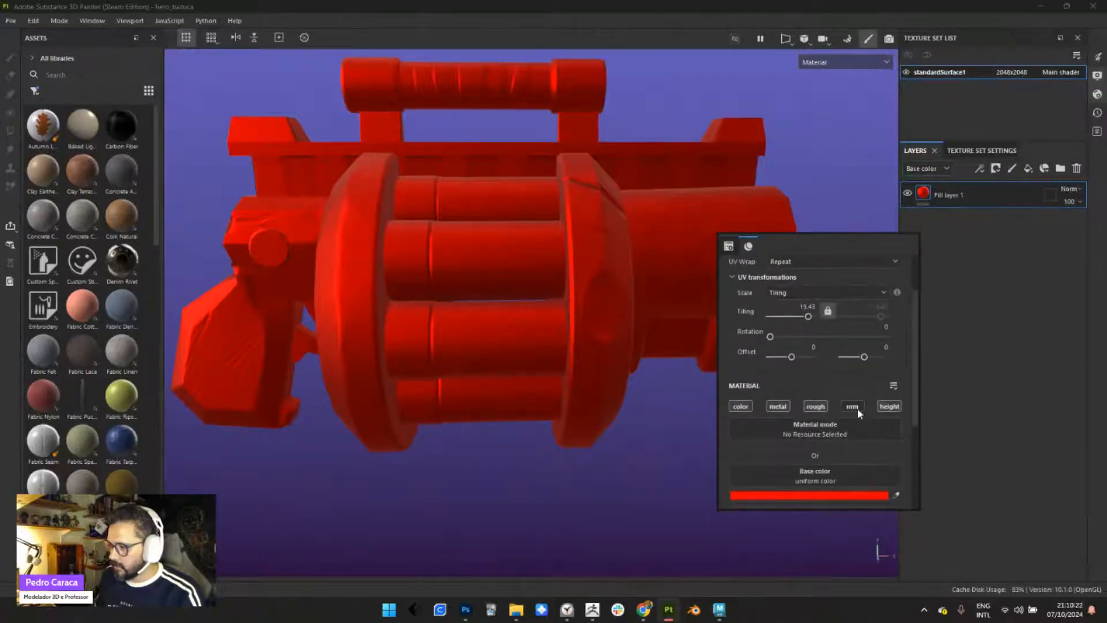
left_click(891, 407)
left_click_drag(663, 314, 565, 290, "alt")
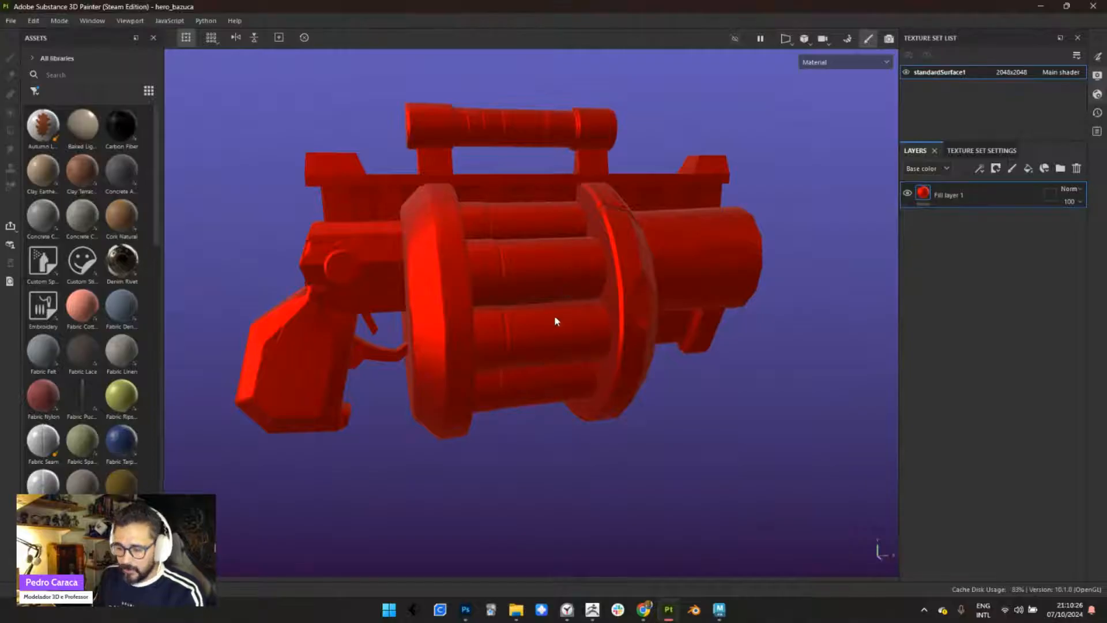
left_click_drag(466, 338, 467, 284, "alt")
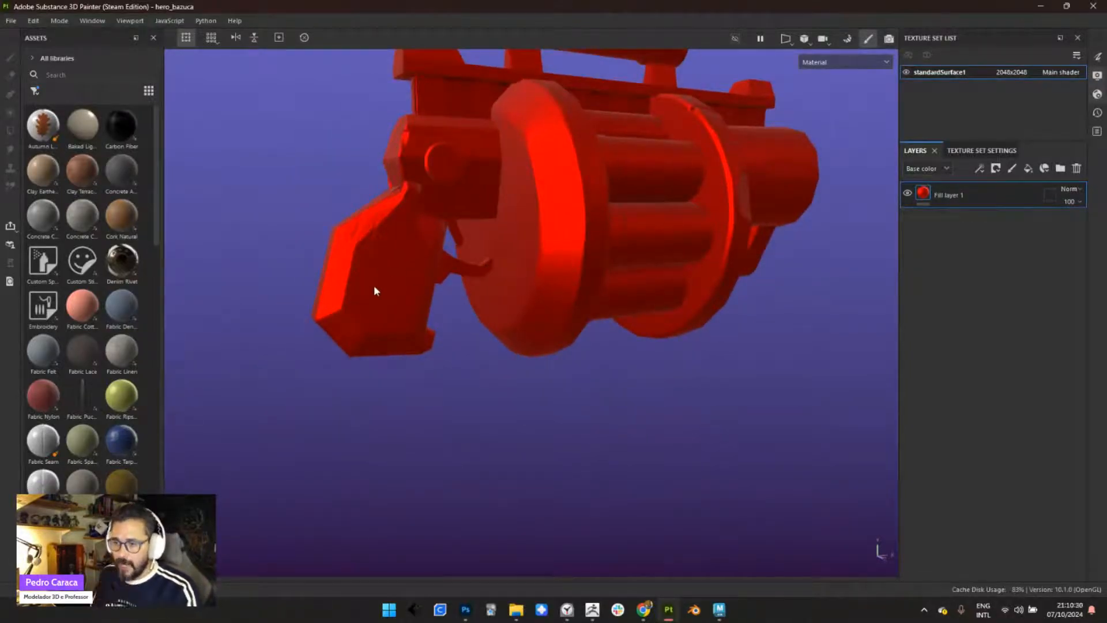
left_click_drag(516, 289, 490, 334, "alt")
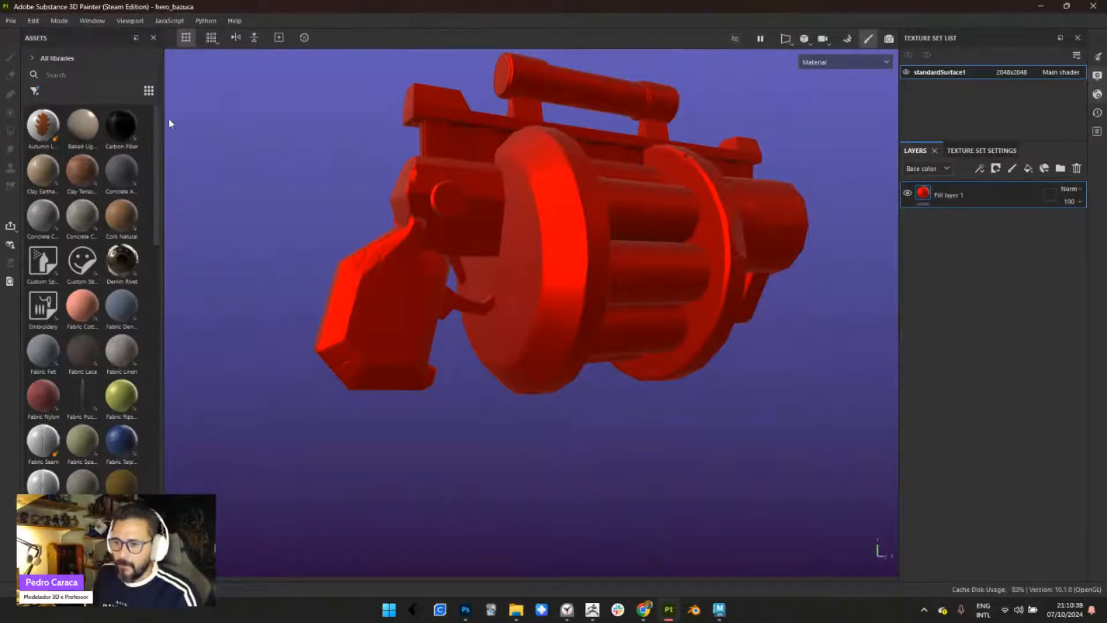
- Search the assets for wood, apply Stylized Wood Plain to the fill layer, and undo the extra material layer
left_click(72, 75)
type("woo")
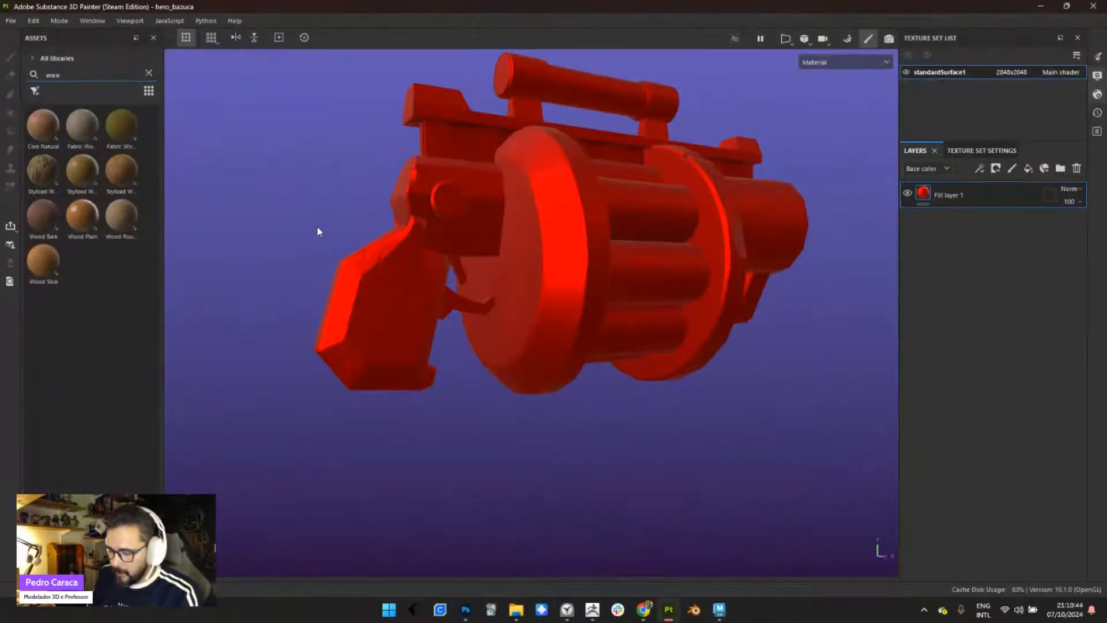
type("d")
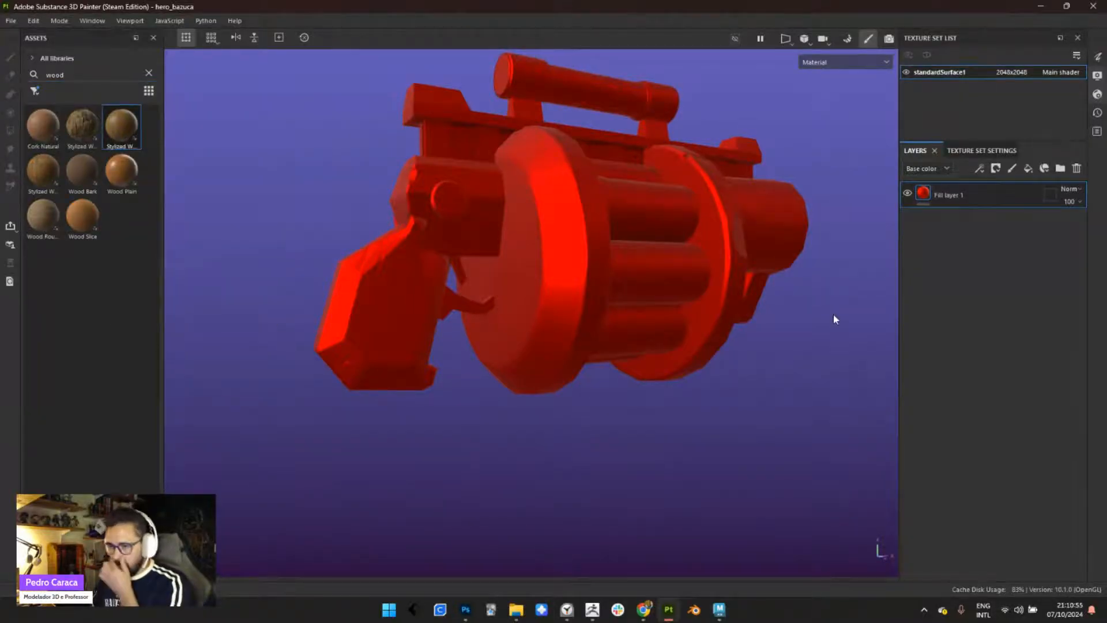
left_click_drag(834, 319, 580, 274)
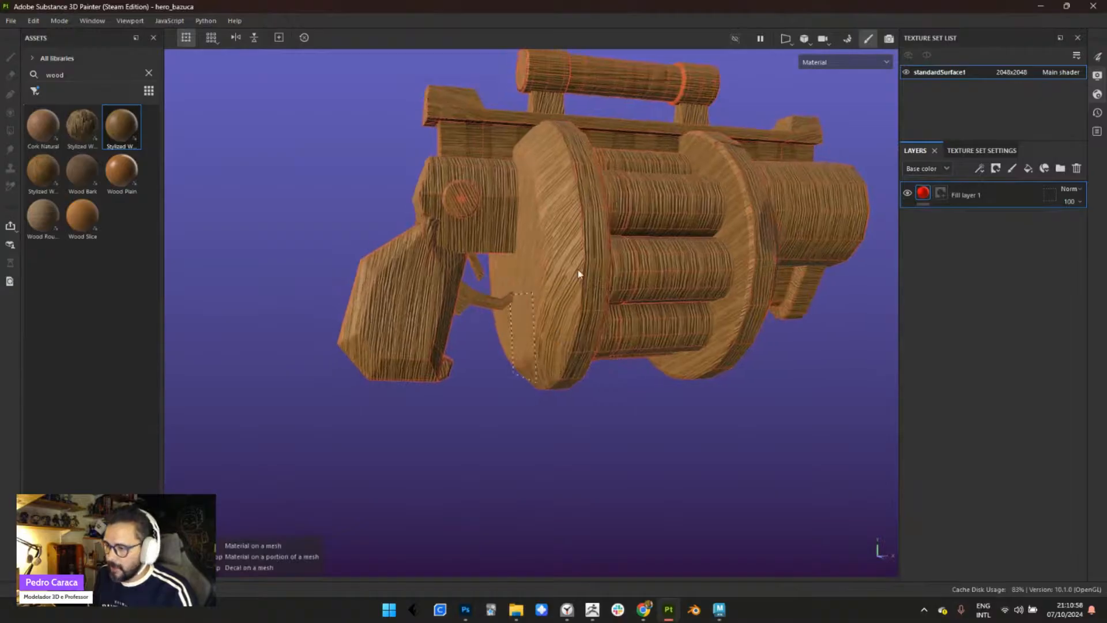
middle_click_drag(579, 274, 629, 258, "alt")
middle_click_drag(605, 322, 482, 364, "alt")
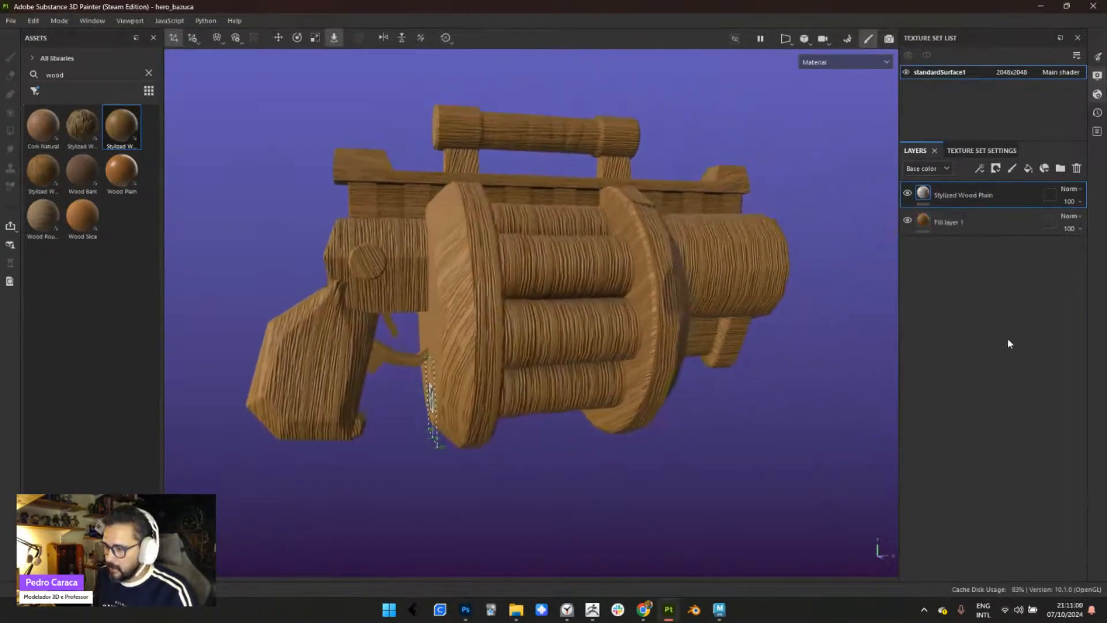
key("ctrl+z")
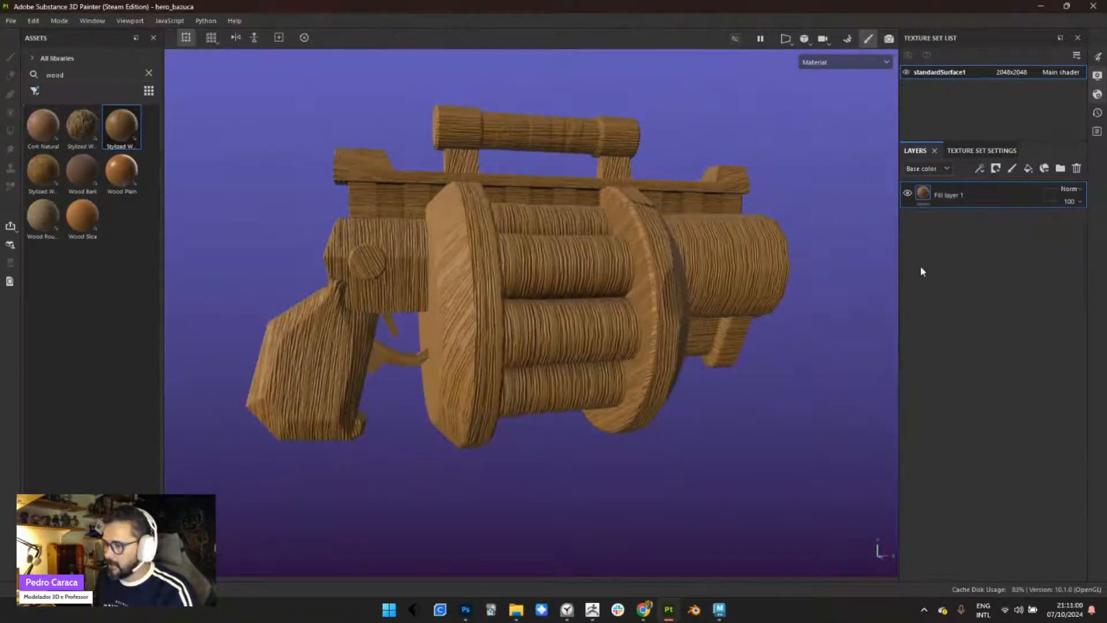
- Add a black mask to the wood fill layer and bring the grip into view
right_click(965, 195)
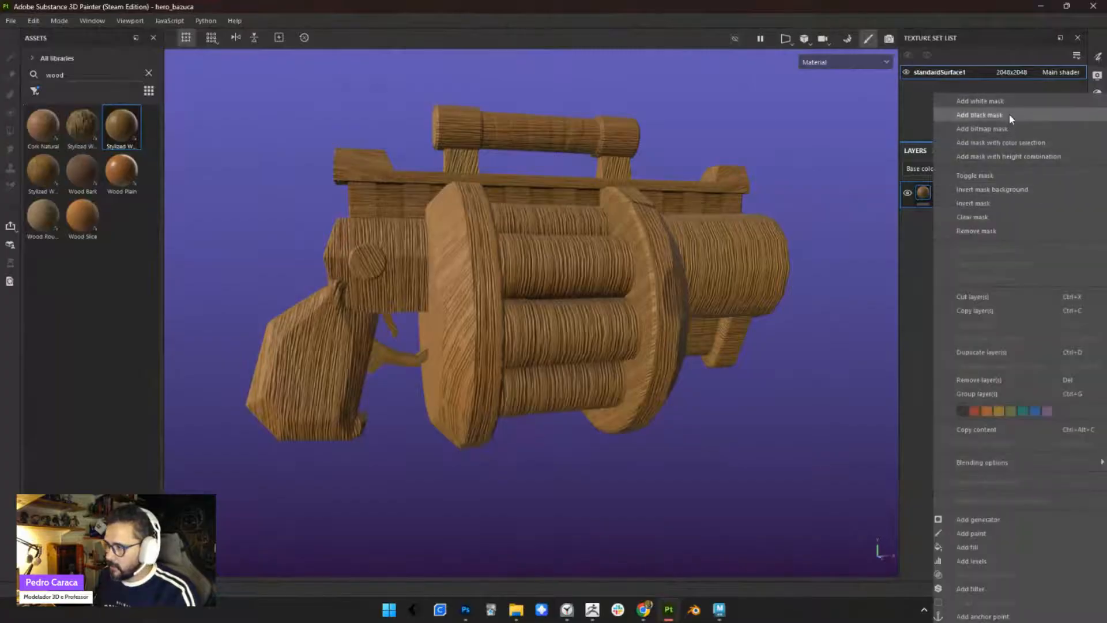
left_click(1009, 113)
left_click_drag(733, 303, 794, 289, "alt")
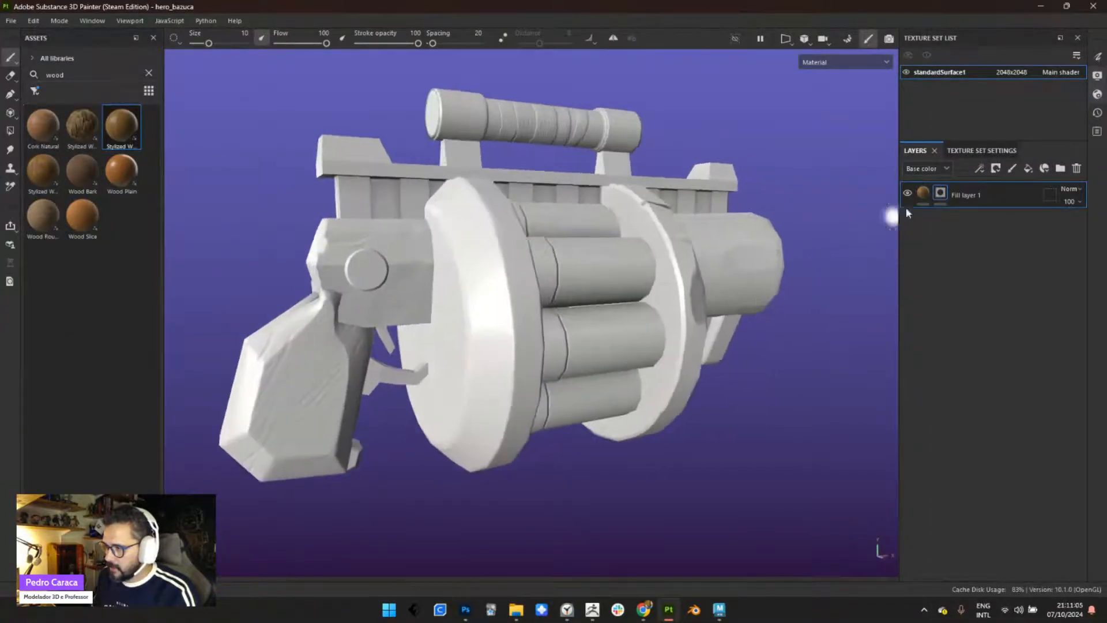
left_click(925, 193)
left_click_drag(686, 330, 564, 303, "alt")
middle_click_drag(563, 298, 590, 283, "alt")
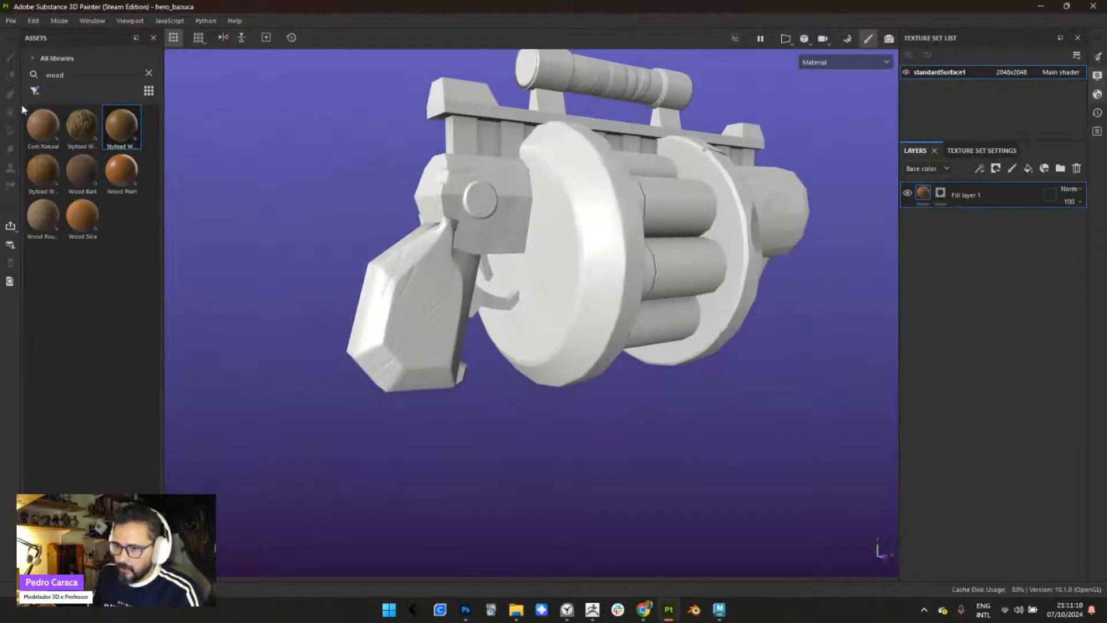
- Activate Polygon Fill on the layer's mask and show the 3D and UV views side by side
left_click(940, 193)
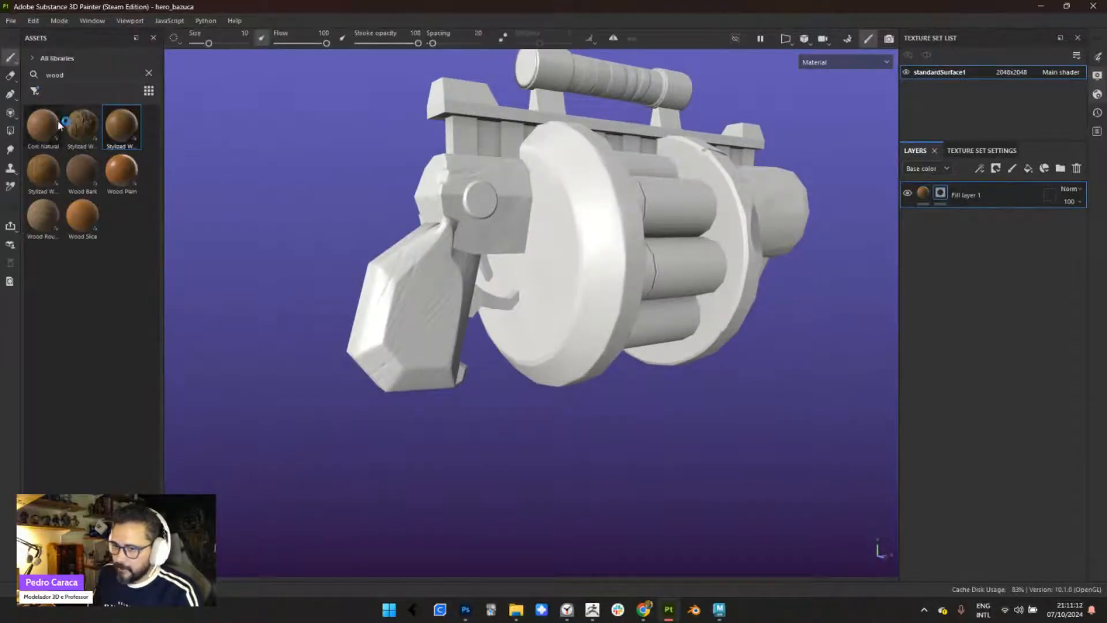
left_click(10, 131)
scroll(417, 292, "up", 1)
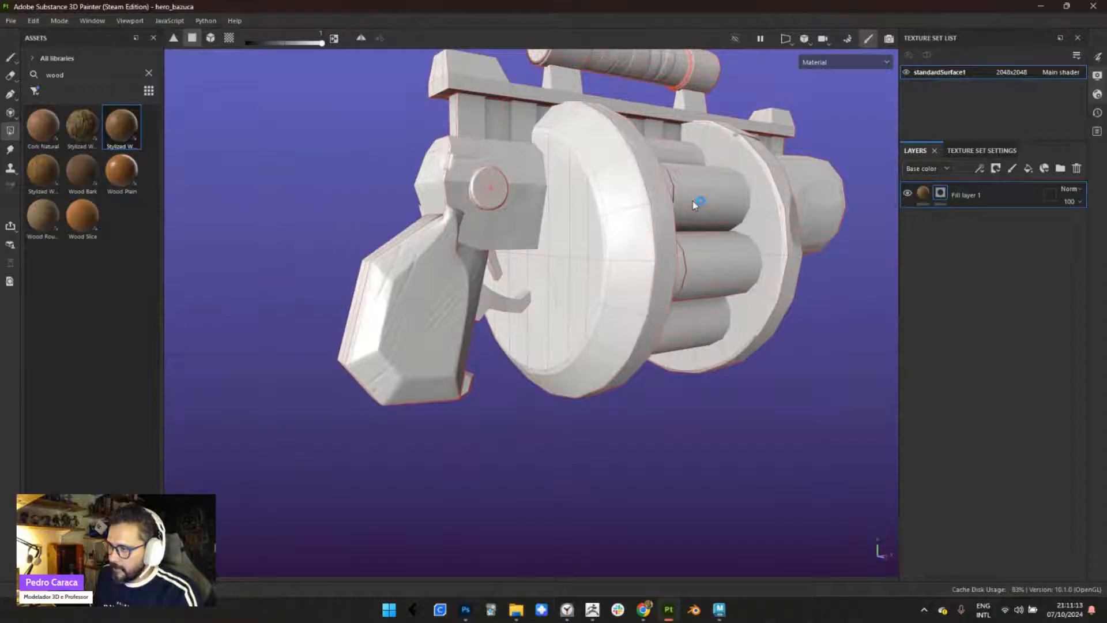
left_click(785, 39)
left_click(812, 83)
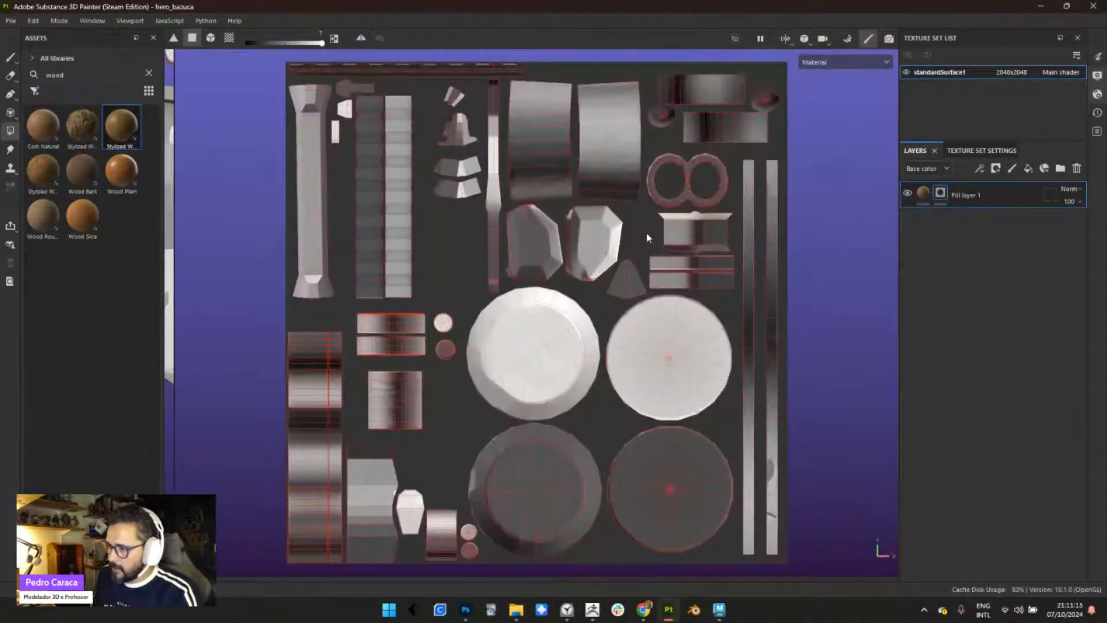
scroll(532, 385, "down", 2)
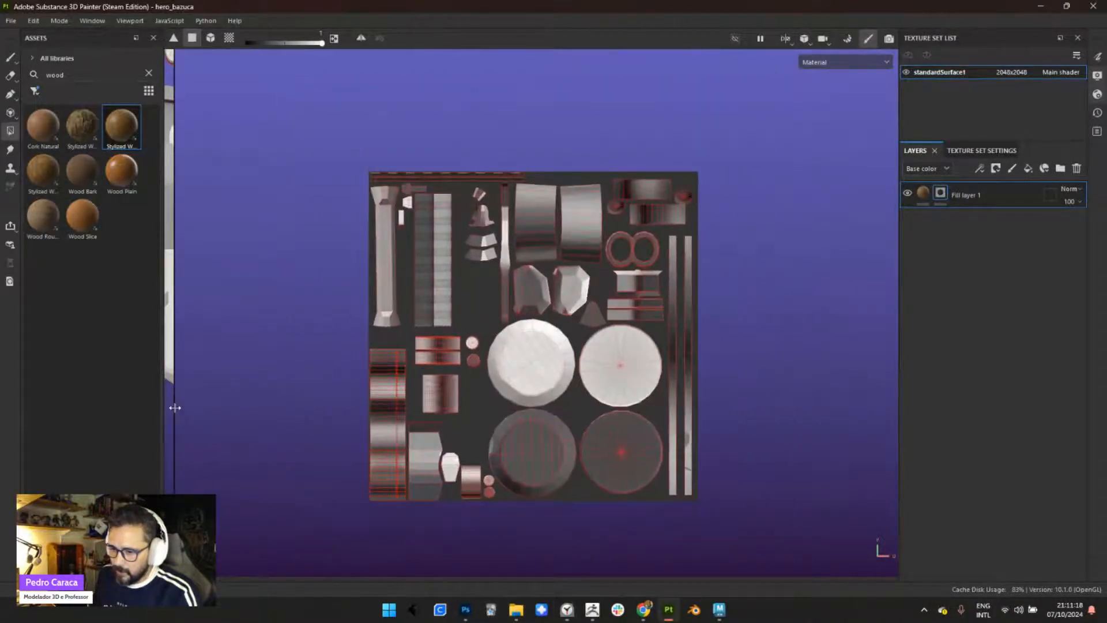
left_click_drag(175, 408, 604, 386)
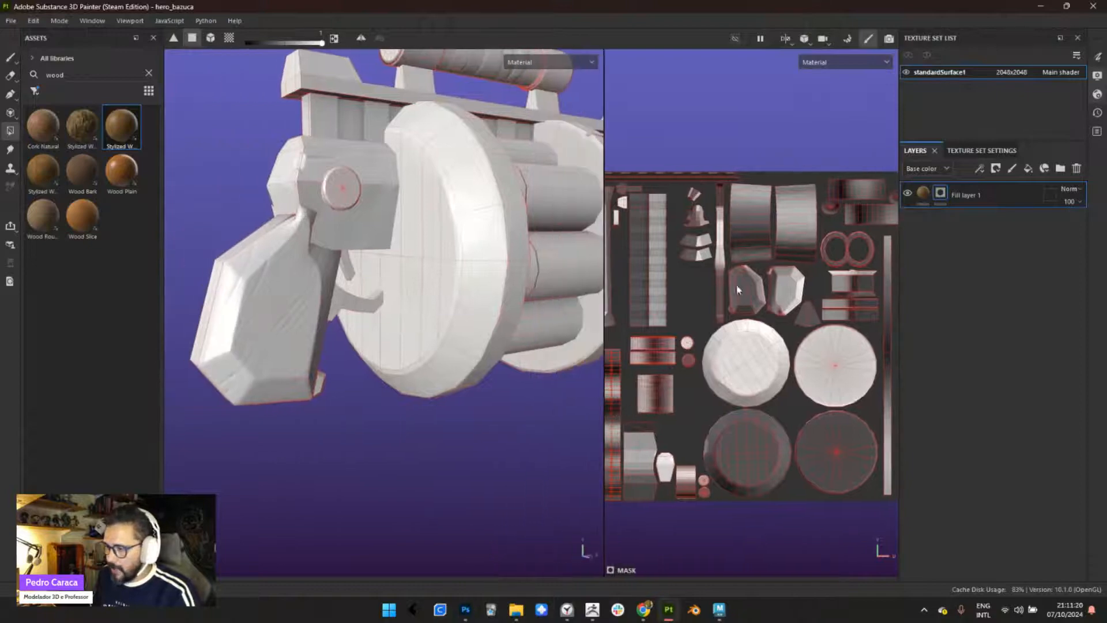
- Fill both grip UV islands in the mask to reveal the wood on the handle, and check it on the model
scroll(738, 289, "up", 4)
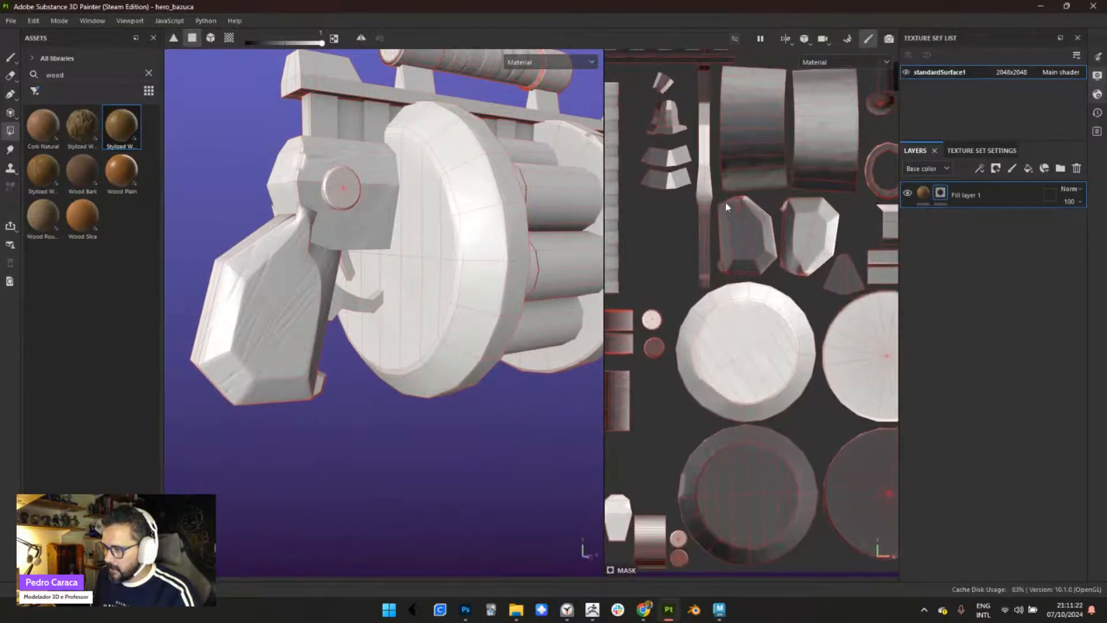
left_click_drag(718, 196, 786, 277)
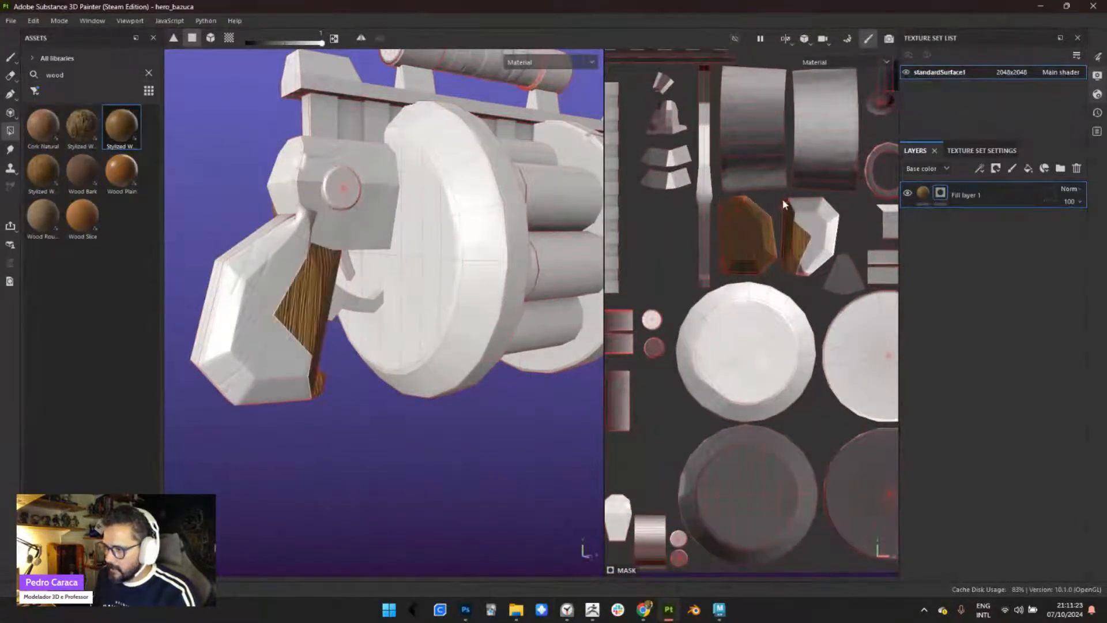
left_click_drag(783, 198, 824, 275)
left_click_drag(824, 196, 839, 248)
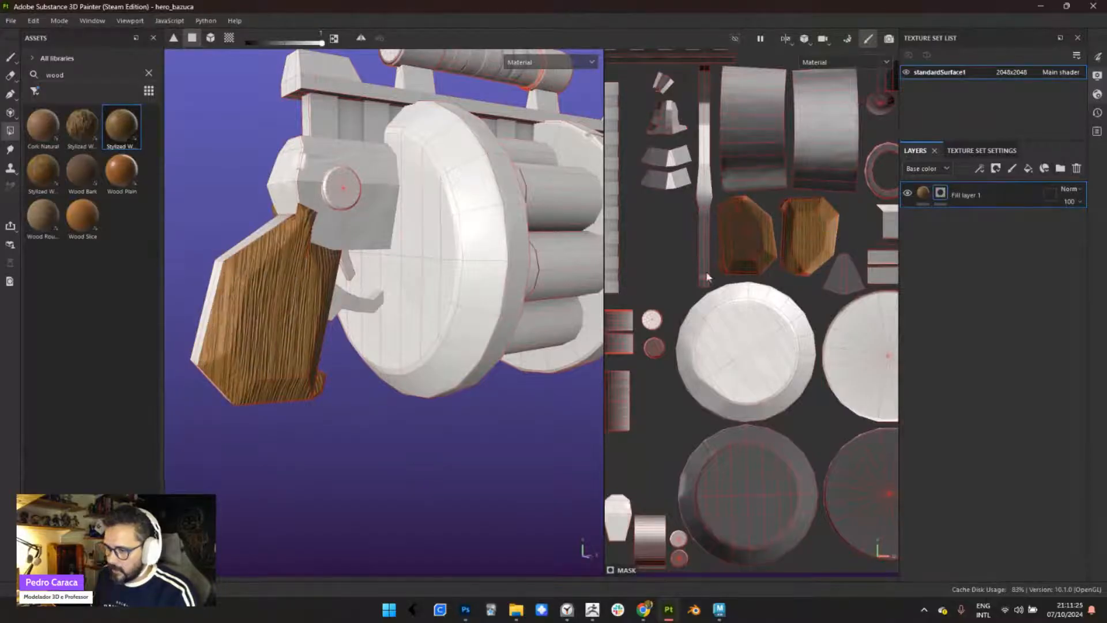
scroll(392, 323, "down", 2)
left_click_drag(378, 326, 347, 215, "alt")
left_click_drag(341, 353, 306, 339, "alt")
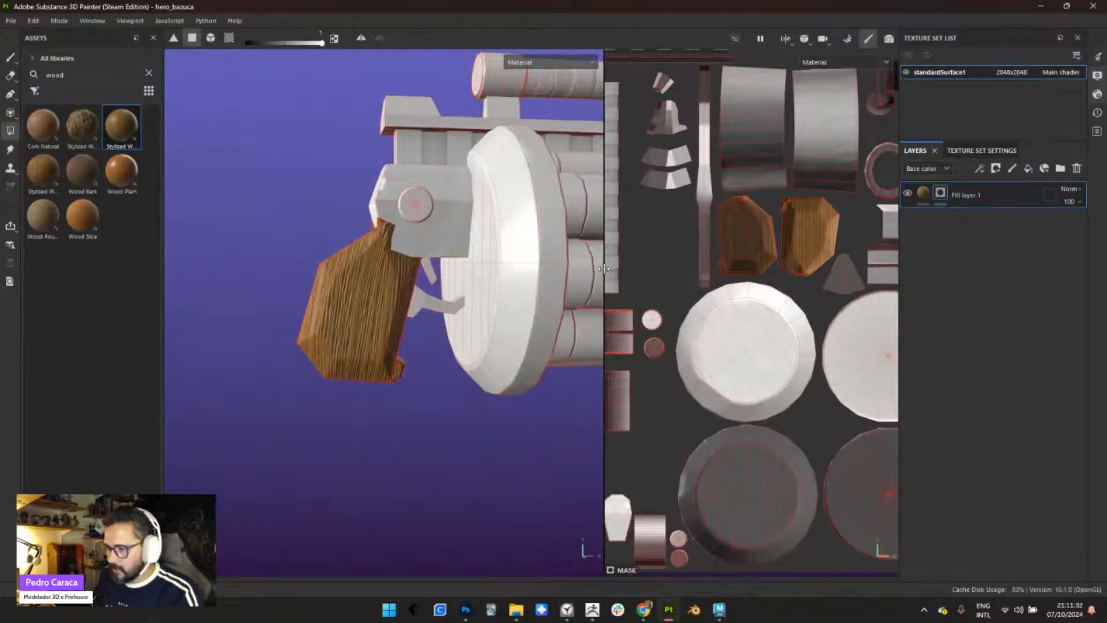
- Enlarge the 3D view, search the assets for metal, and try to bring the galvanized metal material into the layer stack
left_click_drag(605, 271, 650, 277)
middle_click_drag(519, 277, 432, 274, "alt")
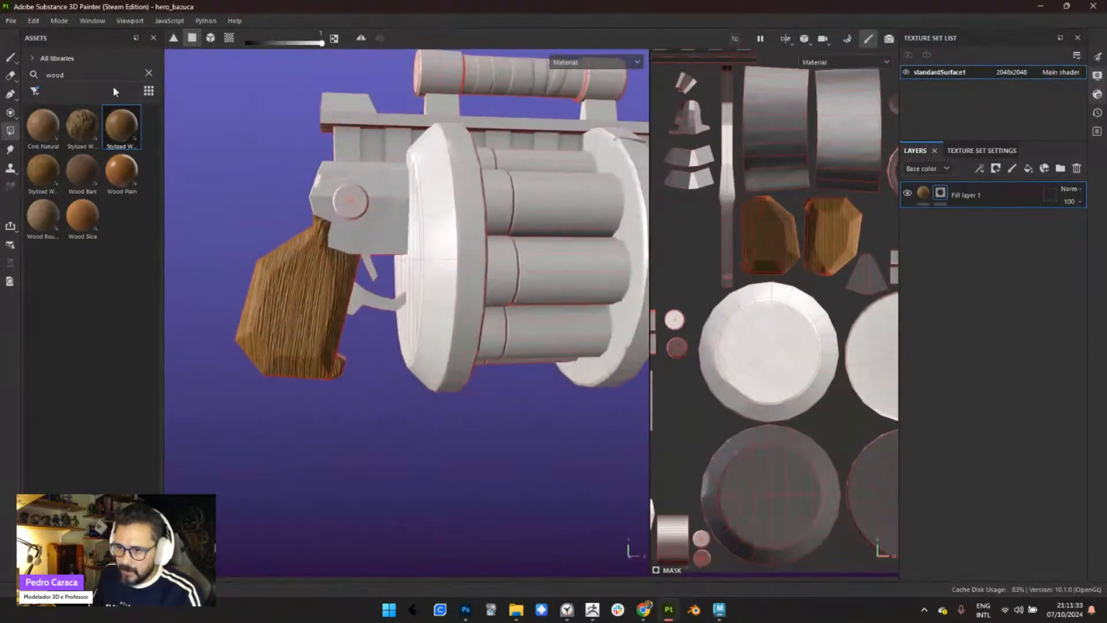
left_click(148, 74)
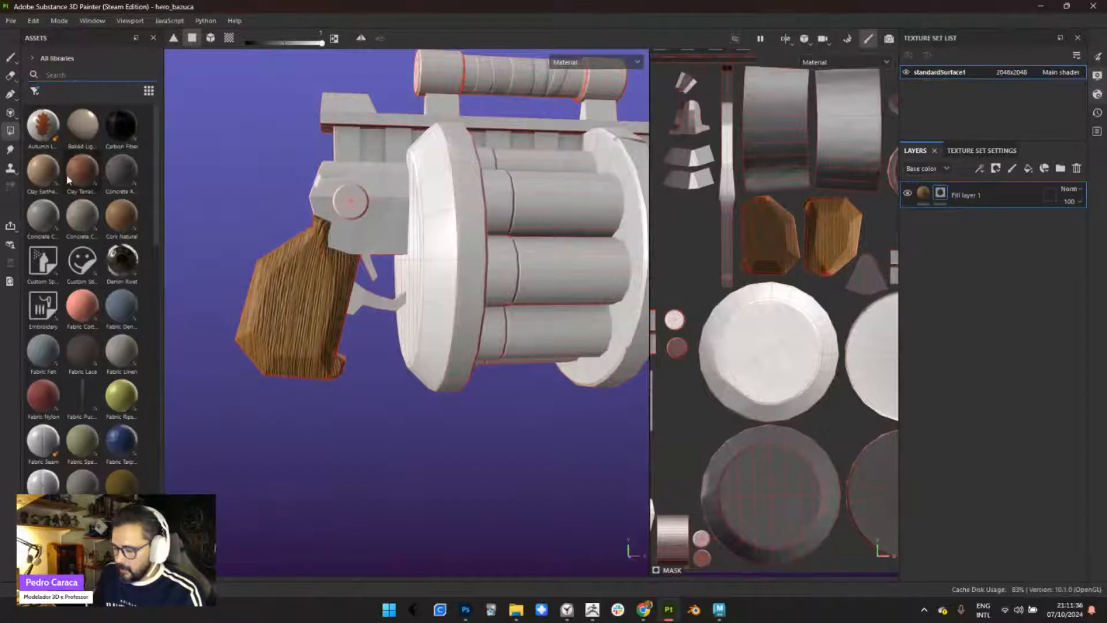
mouse_move(66, 174)
type("metal")
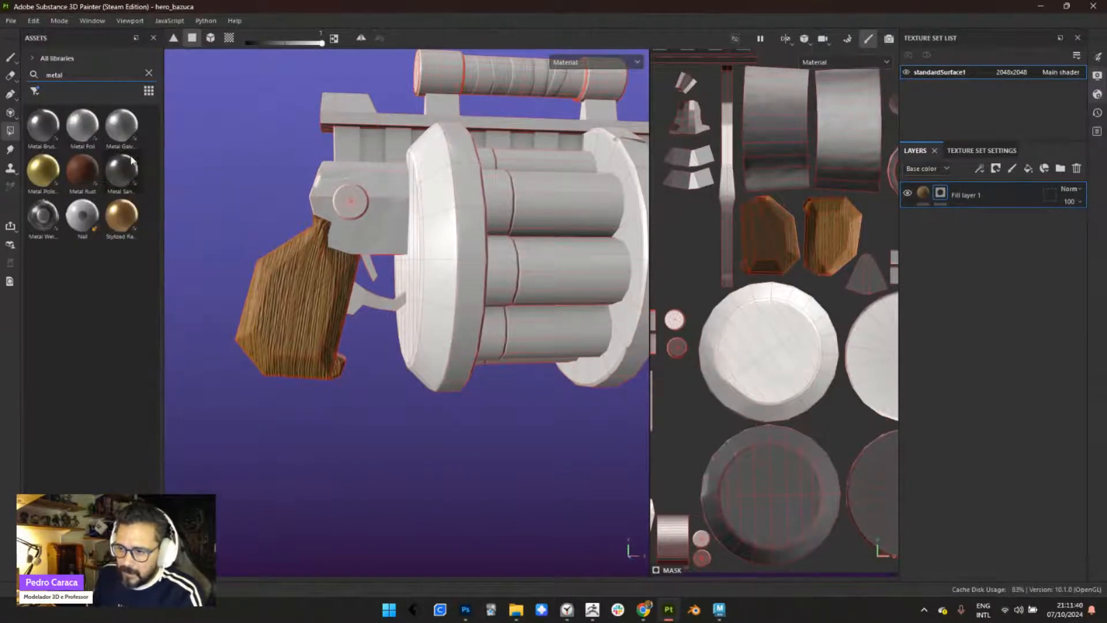
mouse_move(132, 179)
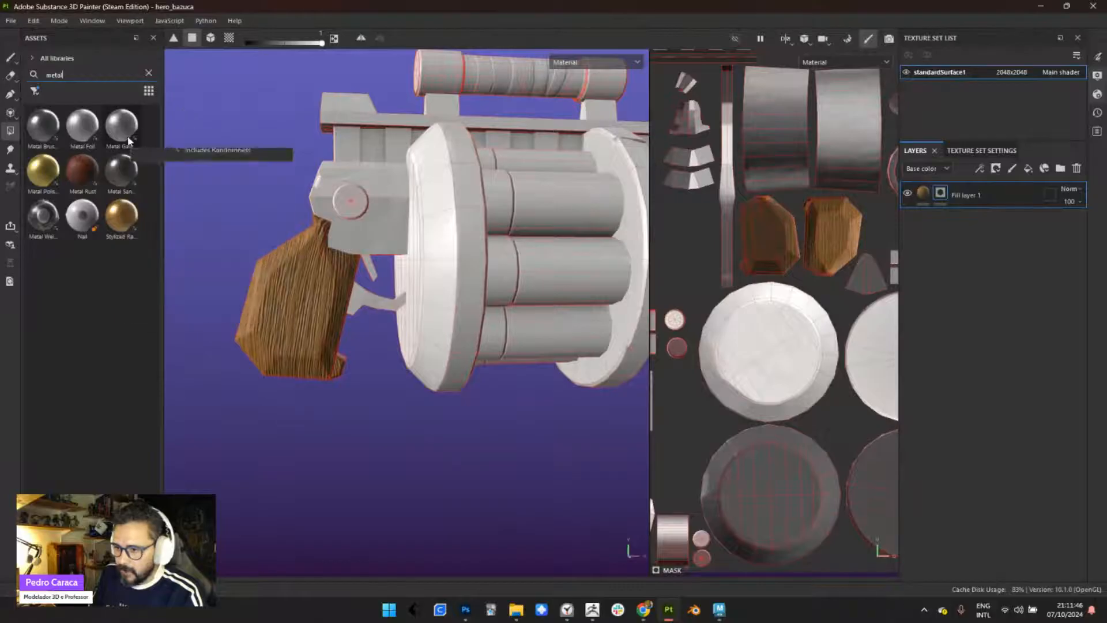
mouse_move(124, 132)
left_click_drag(128, 140, 975, 277)
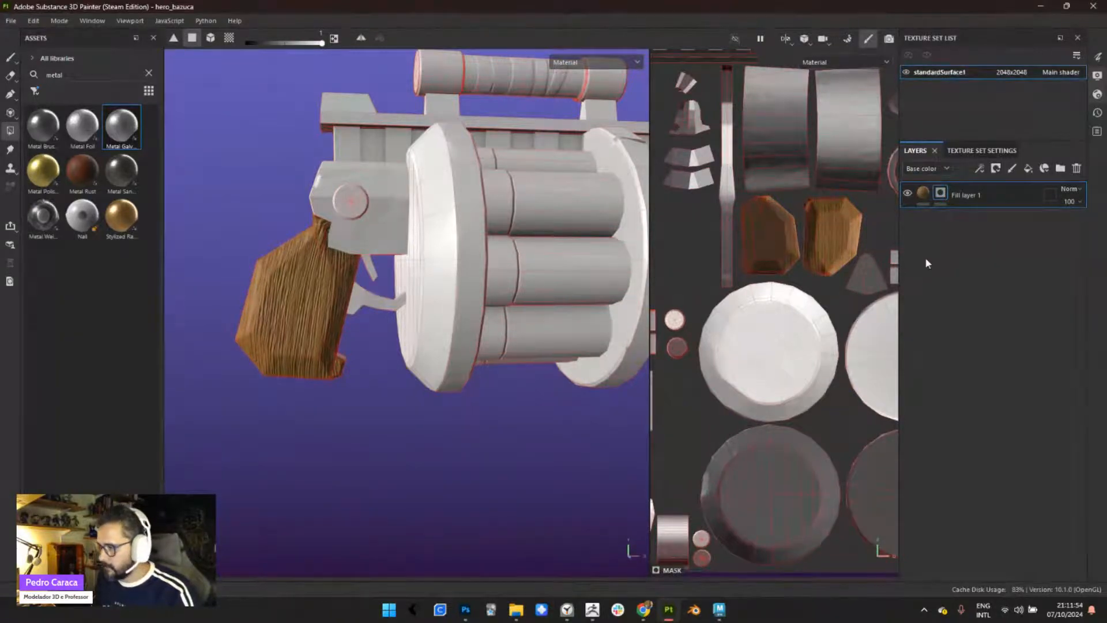
- Set the texture set's size to 1024 and return to the layer stack
left_click(980, 150)
left_click(998, 264)
left_click(987, 314)
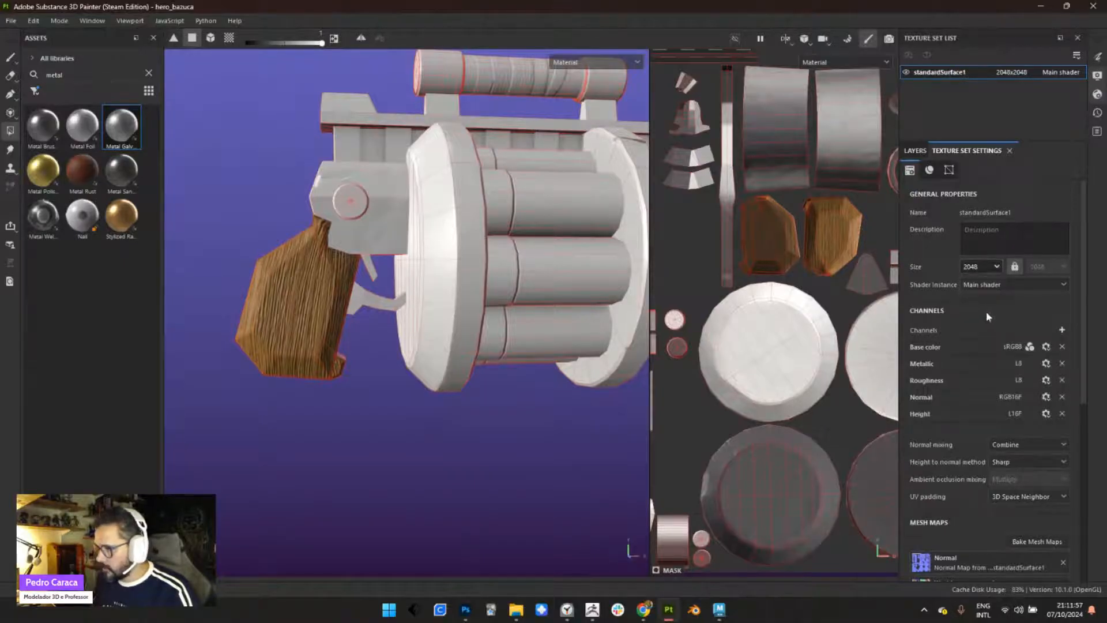
left_click(913, 152)
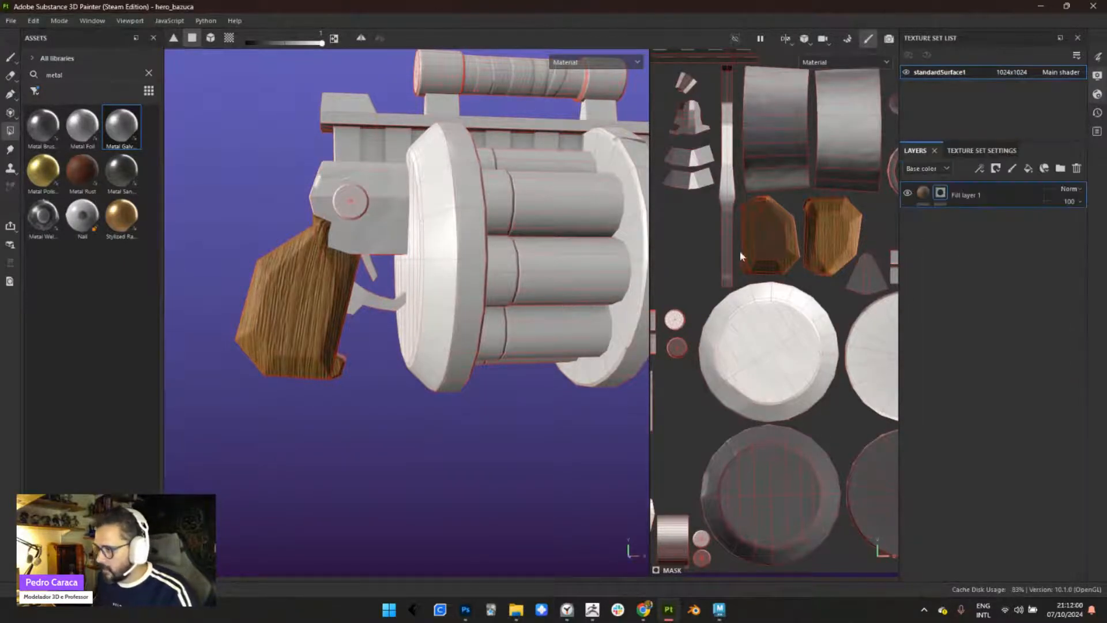
- Add a second fill layer and move it below the wood fill layer
right_click(973, 245)
left_click(924, 265)
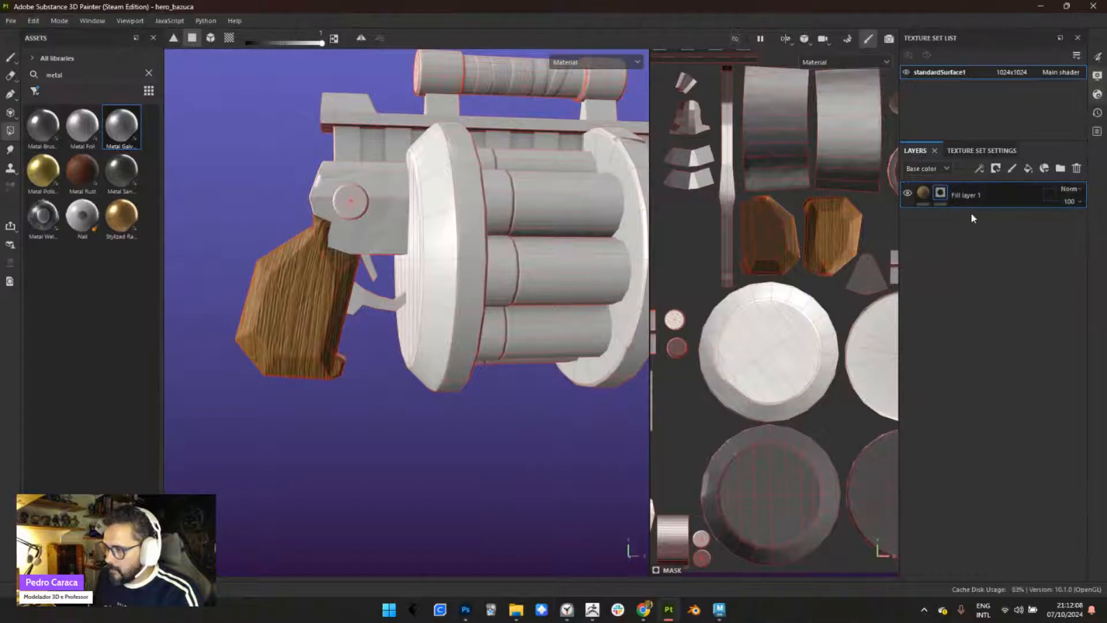
left_click(1028, 168)
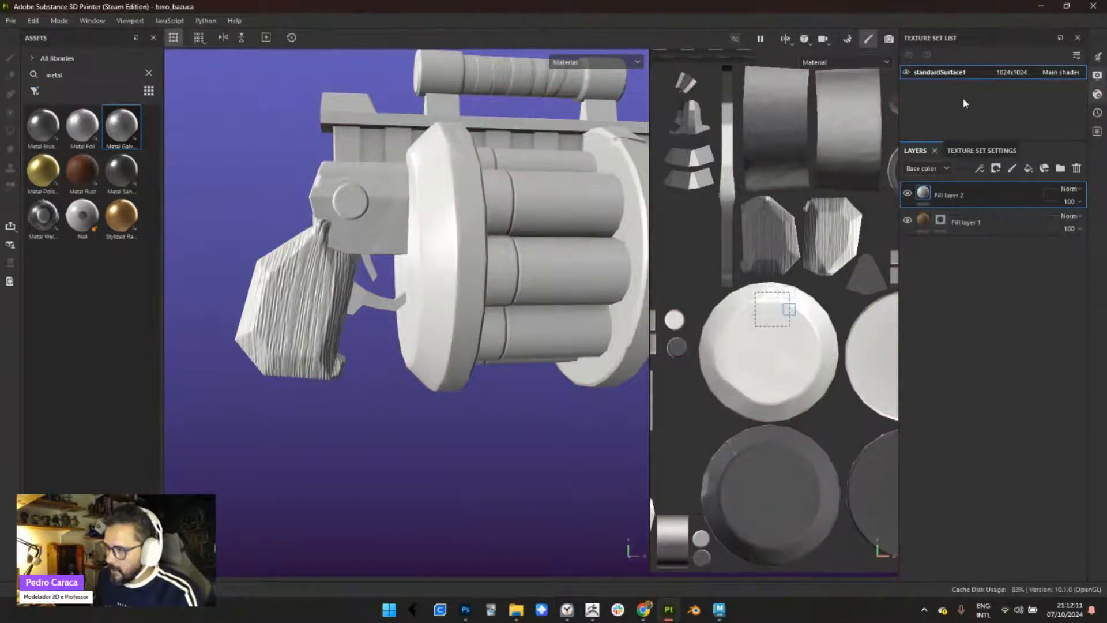
right_click(544, 212)
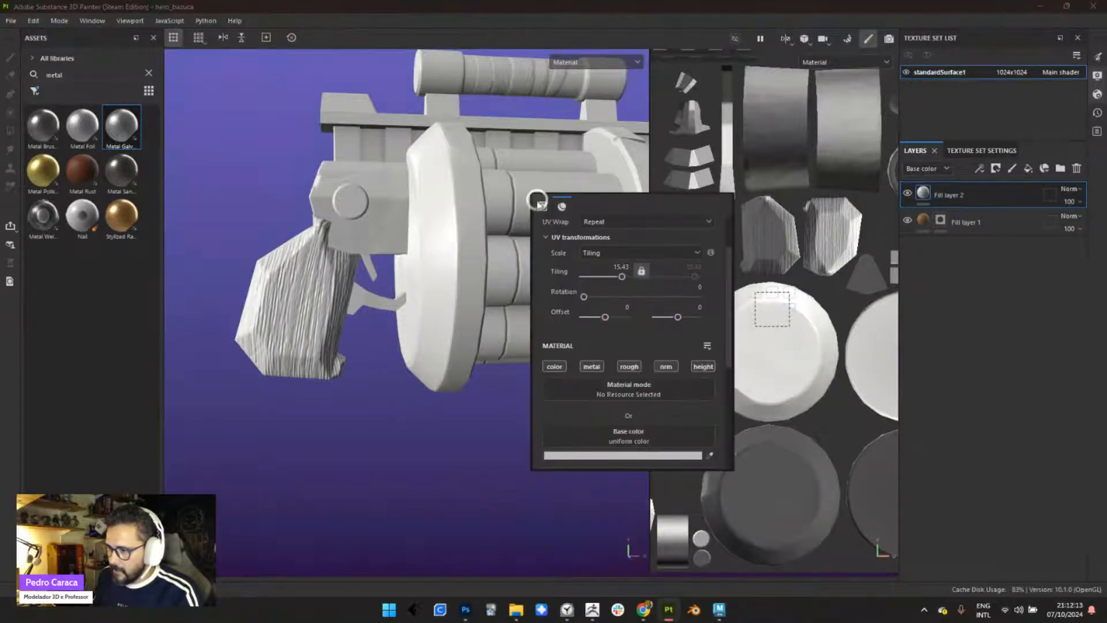
left_click_drag(967, 191, 982, 265)
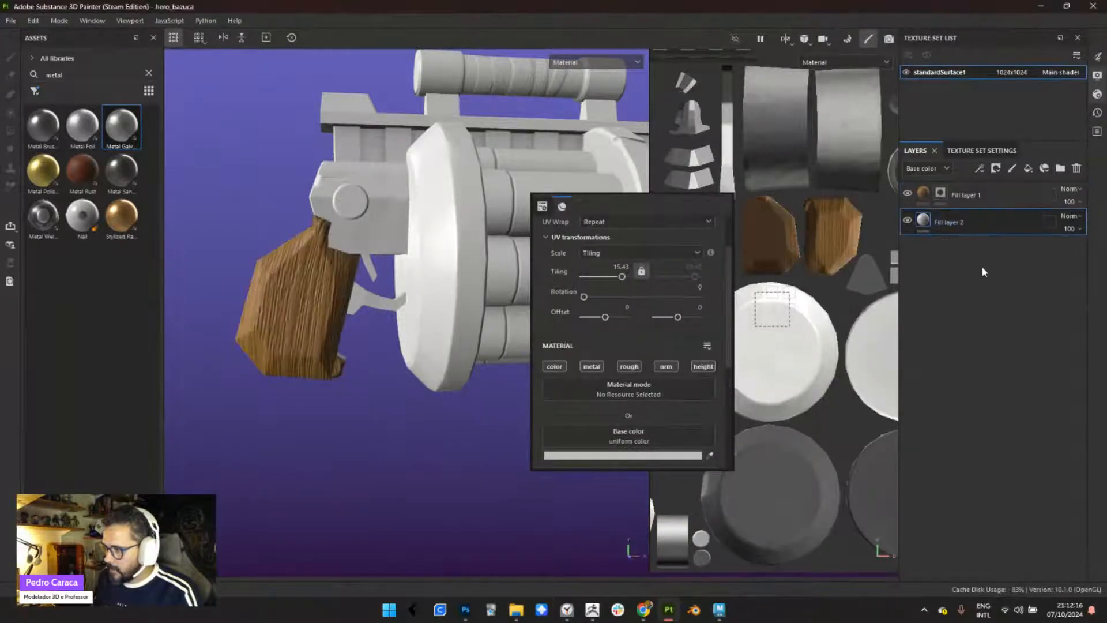
- Set the lower fill layer's base color to orange
left_click(621, 458)
left_click_drag(707, 338, 721, 317)
left_click_drag(767, 397, 766, 389)
- Set the orange fill's metallic to 0.2846 and roughness to 0.4532, and check the weapon's finish
right_click(508, 143)
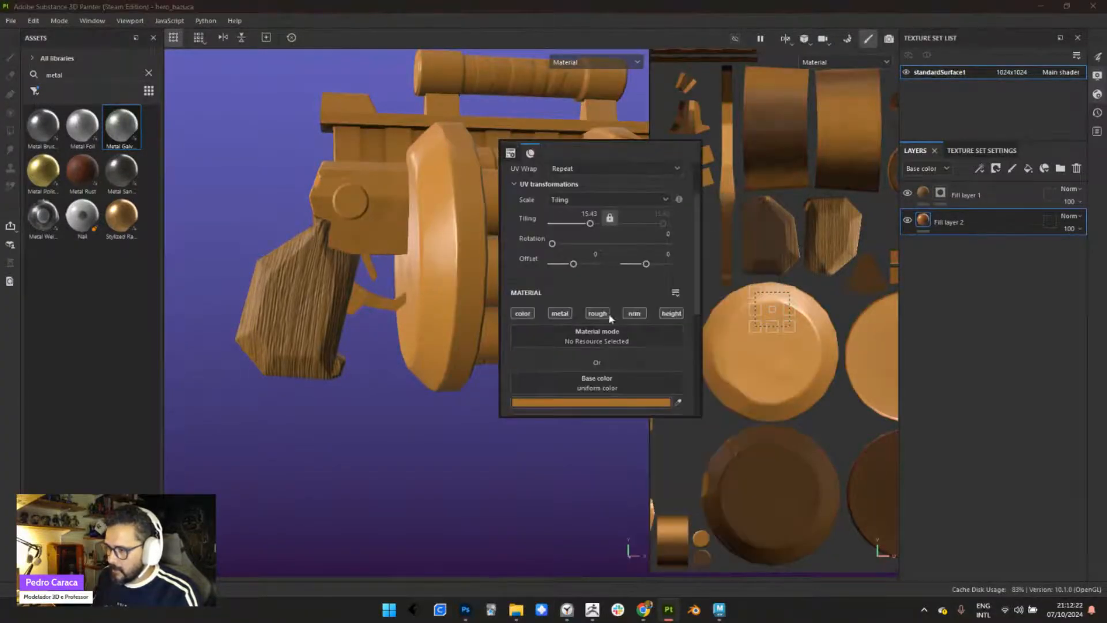
left_click_drag(697, 292, 700, 357)
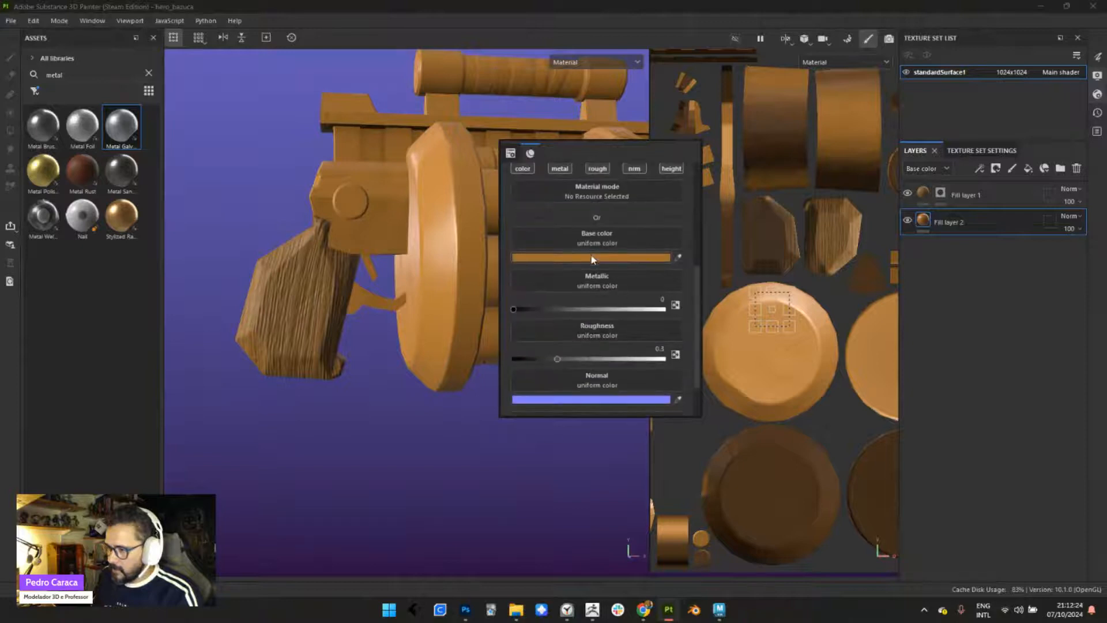
left_click_drag(513, 309, 553, 316)
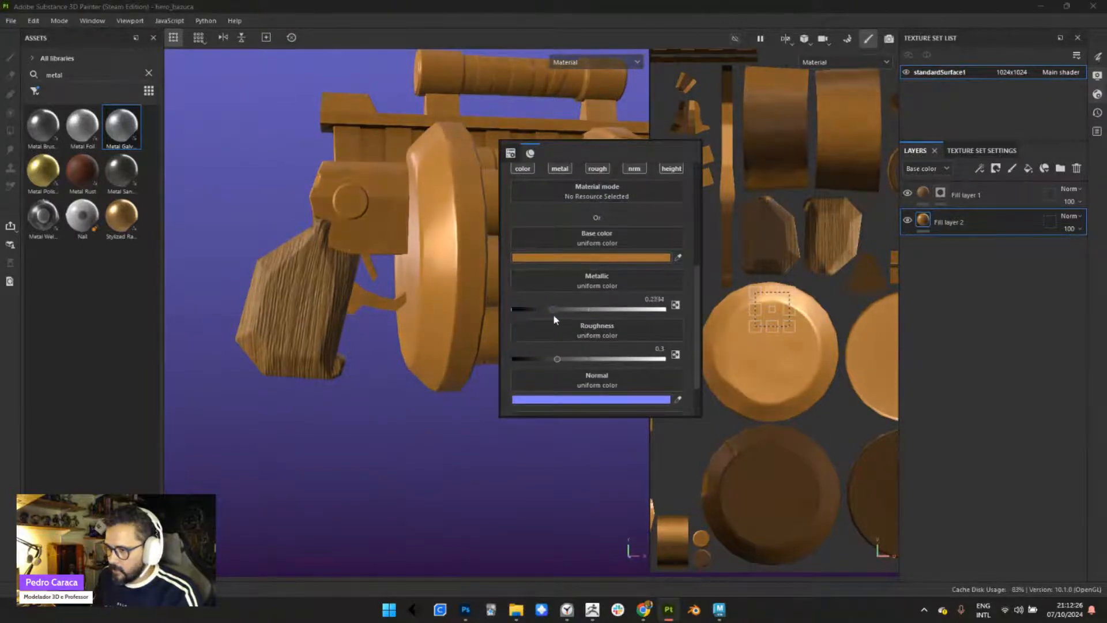
mouse_move(558, 358)
left_mouse_down()
mouse_move(622, 362)
mouse_move(555, 361)
mouse_move(608, 365)
mouse_move(584, 368)
left_mouse_up()
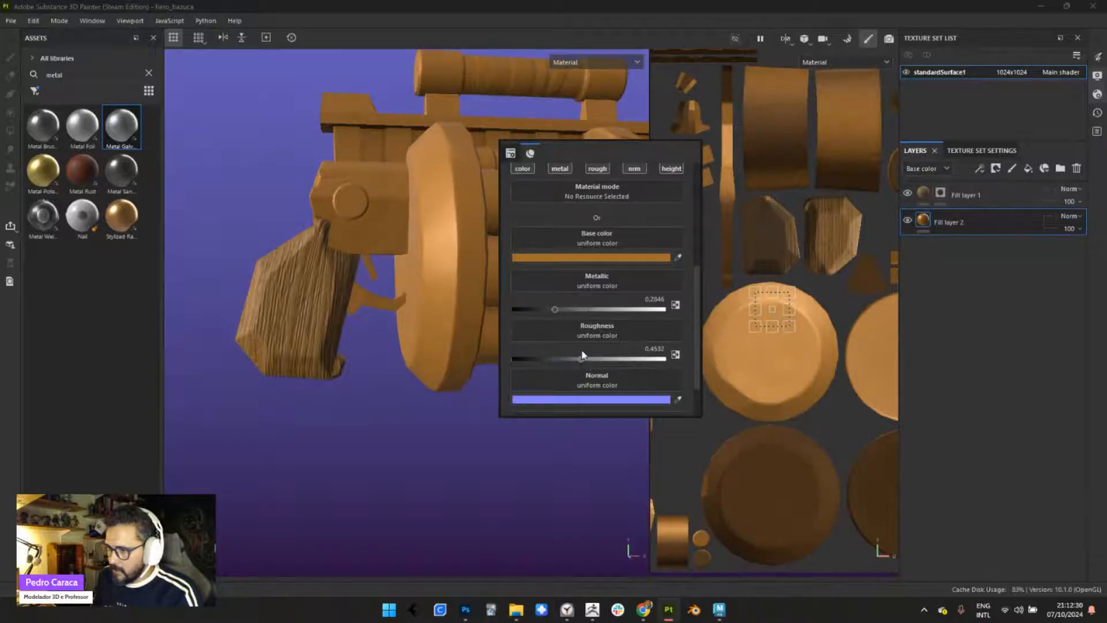
left_click_drag(389, 420, 365, 427, "alt")
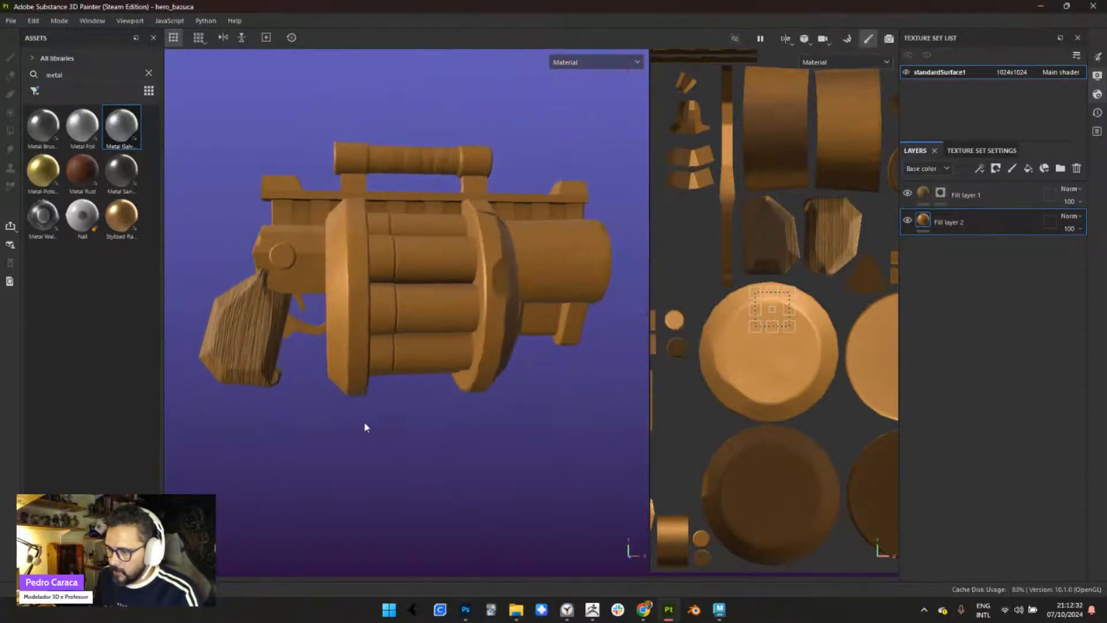
middle_click_drag(383, 421, 424, 398, "alt")
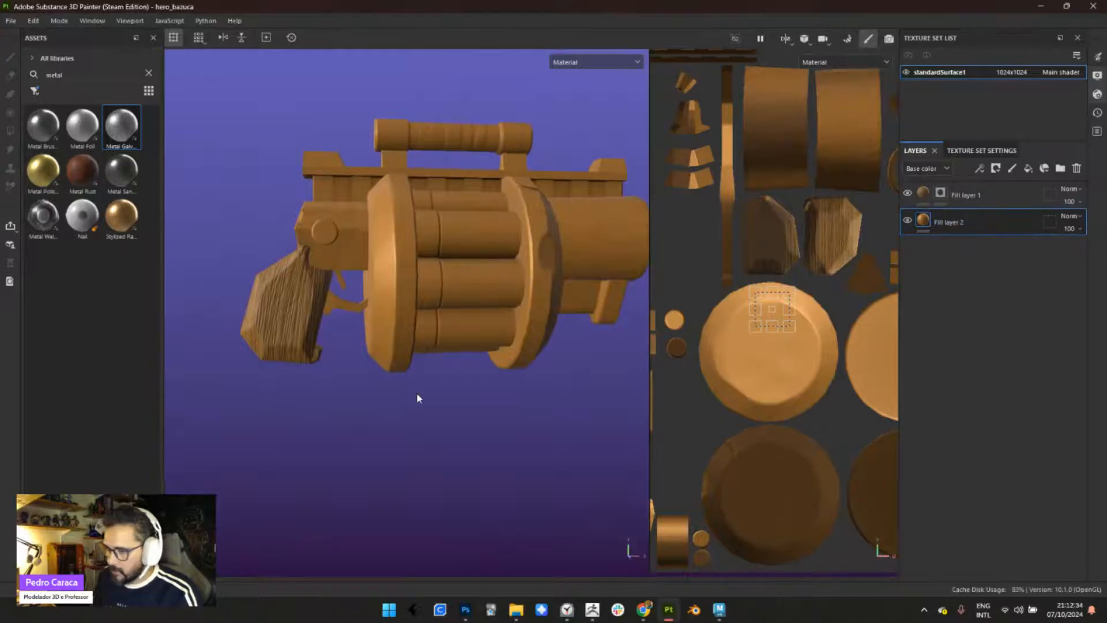
mouse_move(418, 394)
right_mouse_down("shift")
mouse_move(432, 386)
mouse_move(416, 390)
right_mouse_up("shift")
- Change the lower fill layer's base color from orange to bright red
right_click(511, 209)
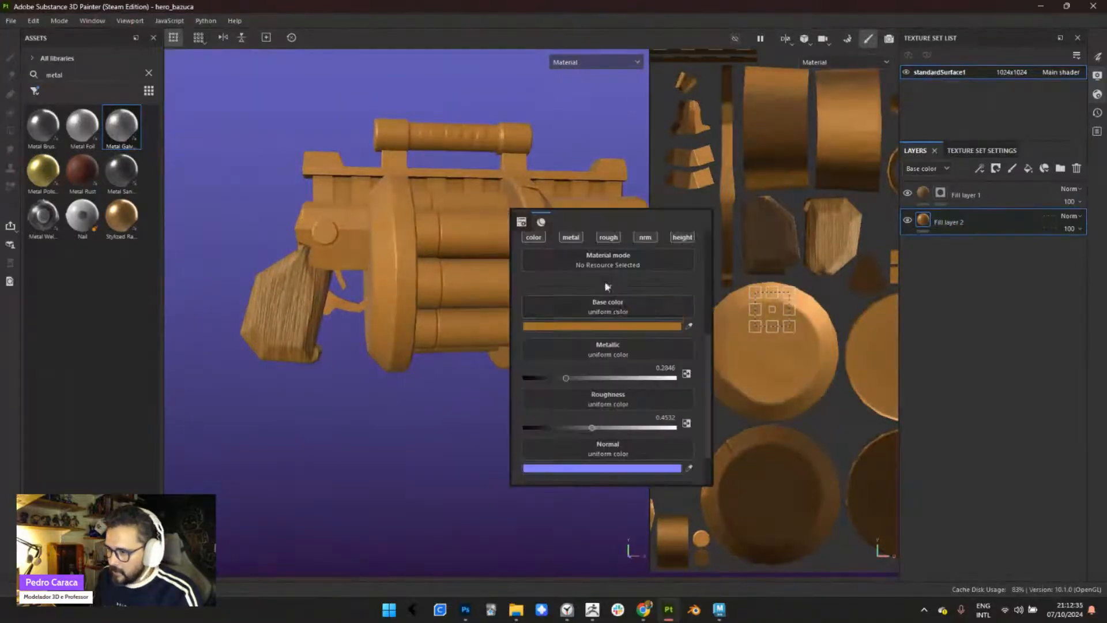
left_click(639, 327)
left_click_drag(790, 300, 765, 277)
left_click(591, 139)
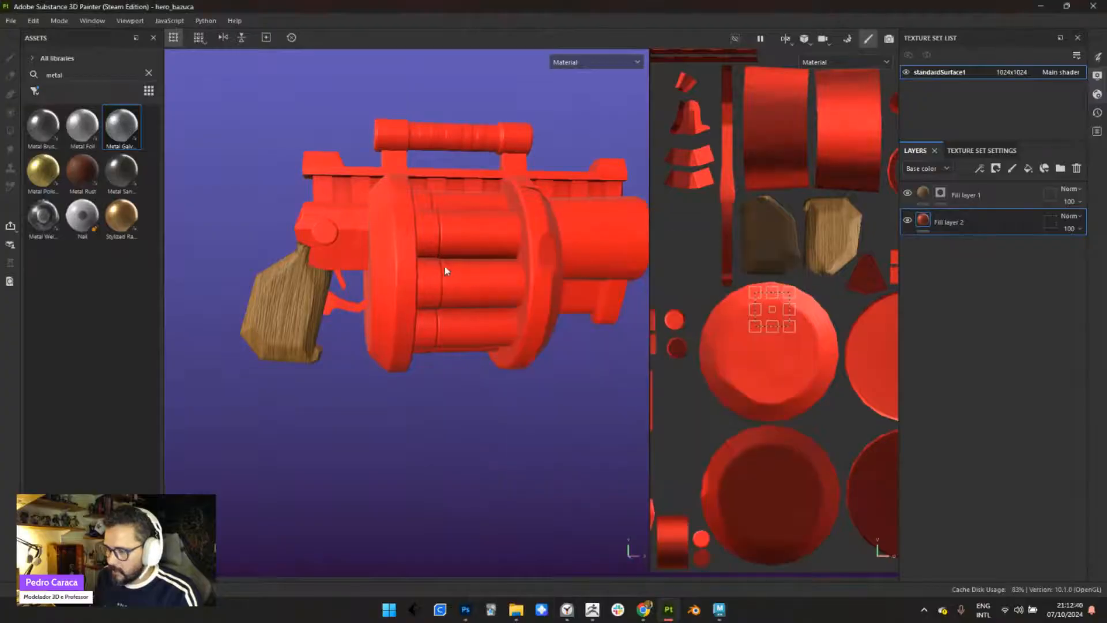
- Apply the galvanized metal material to the lower fill layer and view the weapon from the side
right_click_drag(445, 270, 450, 279, "alt")
middle_click_drag(450, 279, 426, 284, "alt")
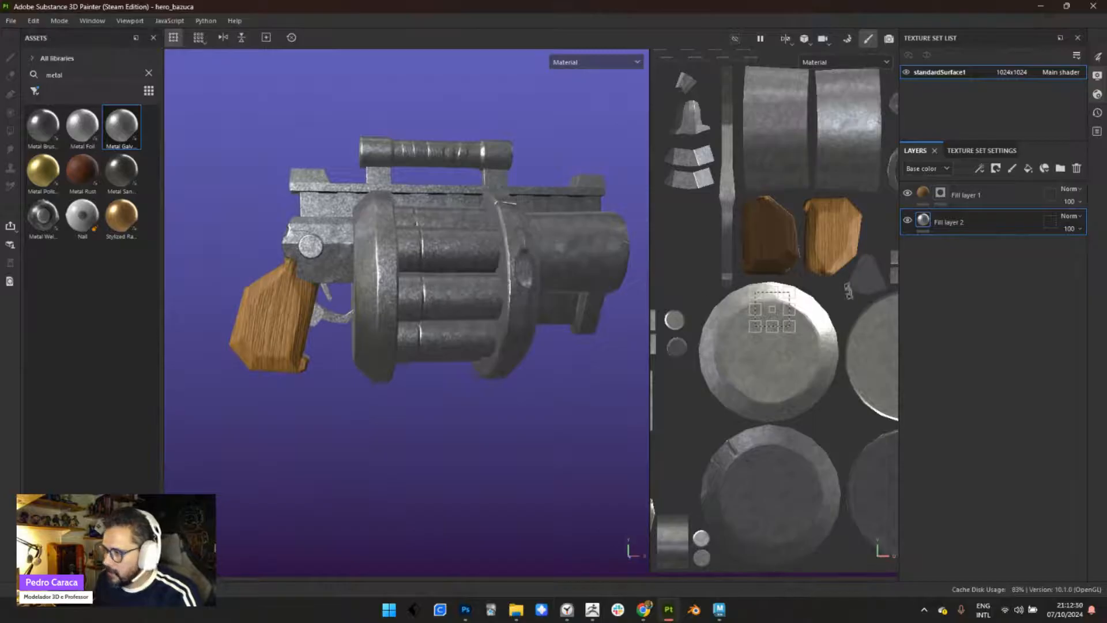
left_click(500, 124)
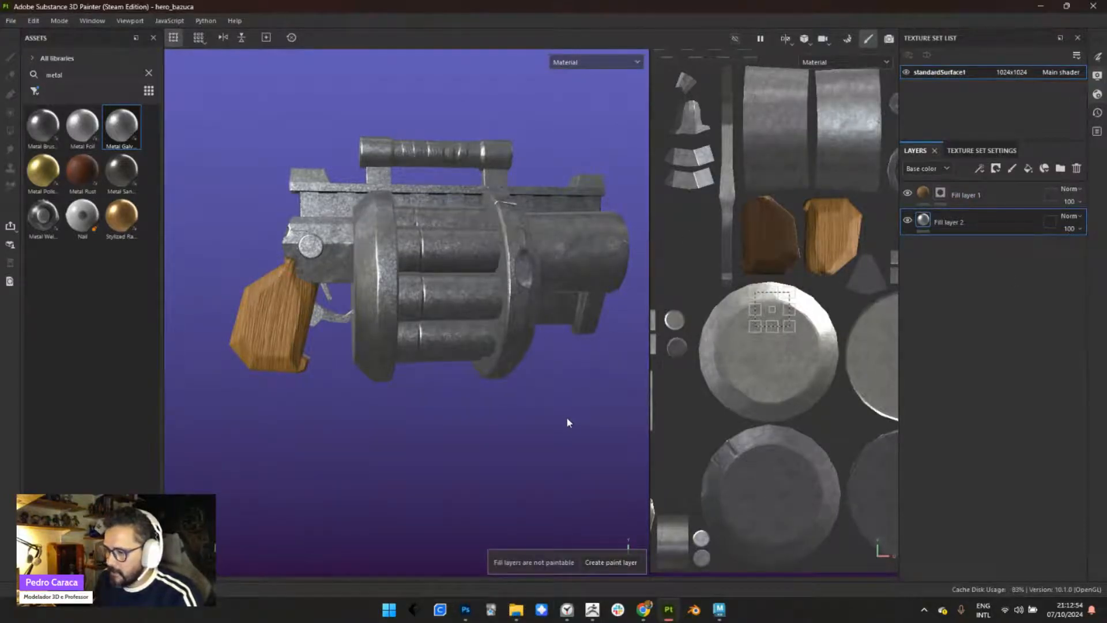
- Create a paint layer above the metal fill layer, inspect the metal with it hidden, and delete the paint layer
left_click(612, 563)
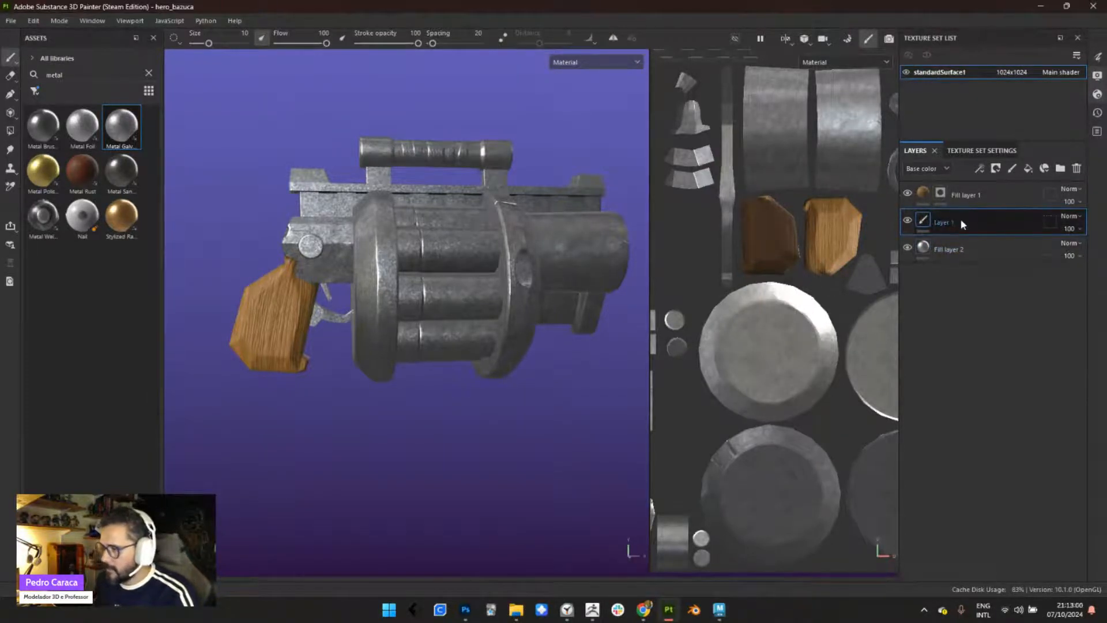
left_click(907, 220)
left_click(951, 248)
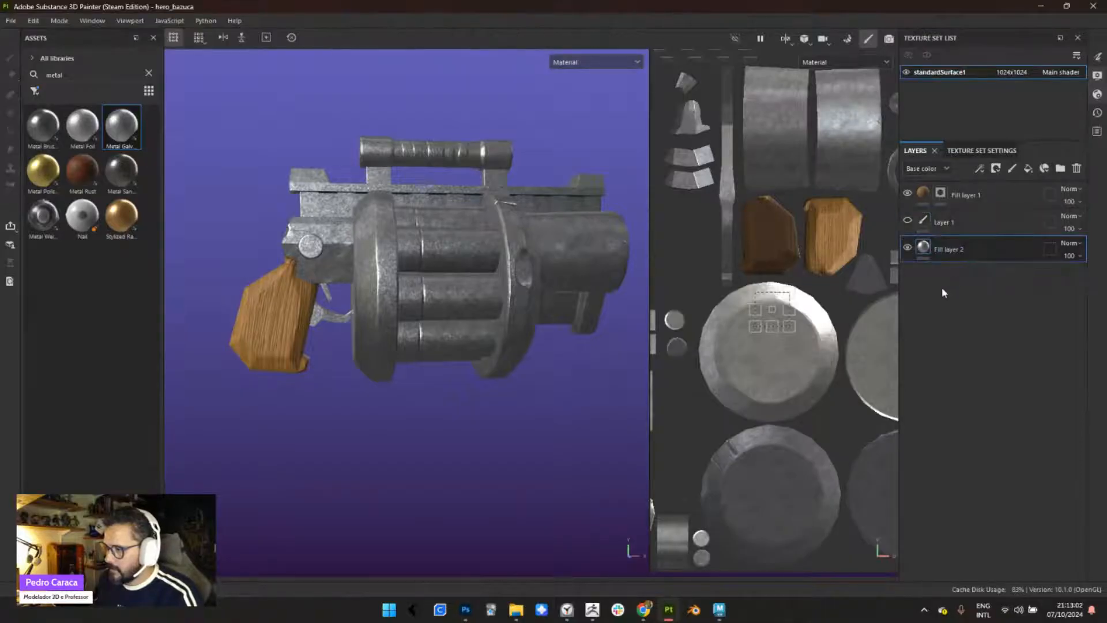
scroll(510, 265, "up", 1)
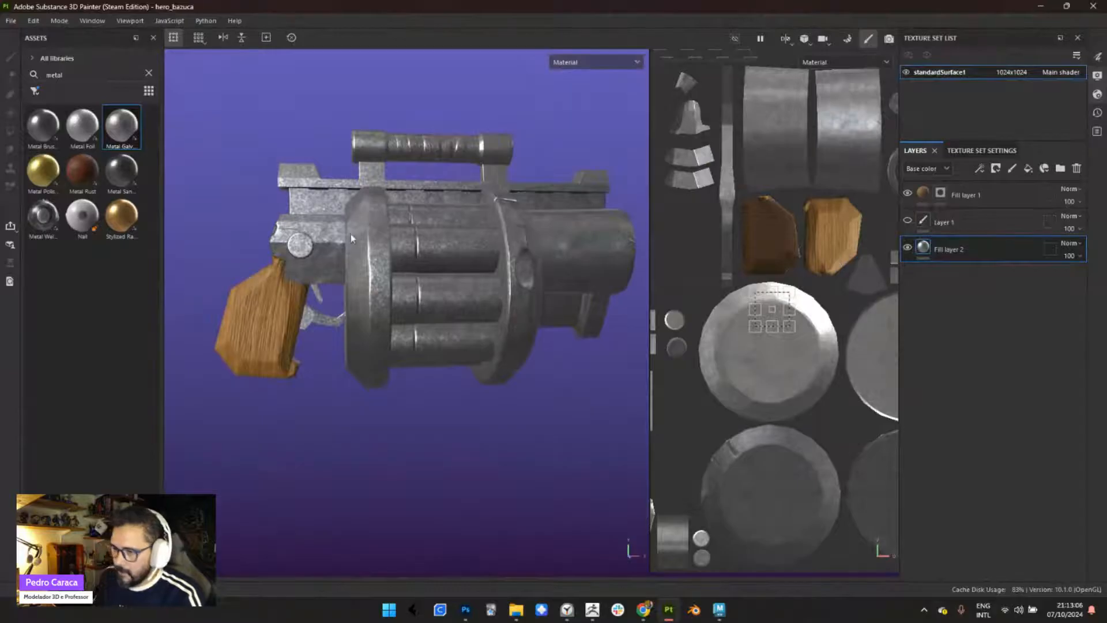
left_click_drag(398, 276, 340, 294, "alt")
middle_click_drag(454, 304, 411, 327, "alt")
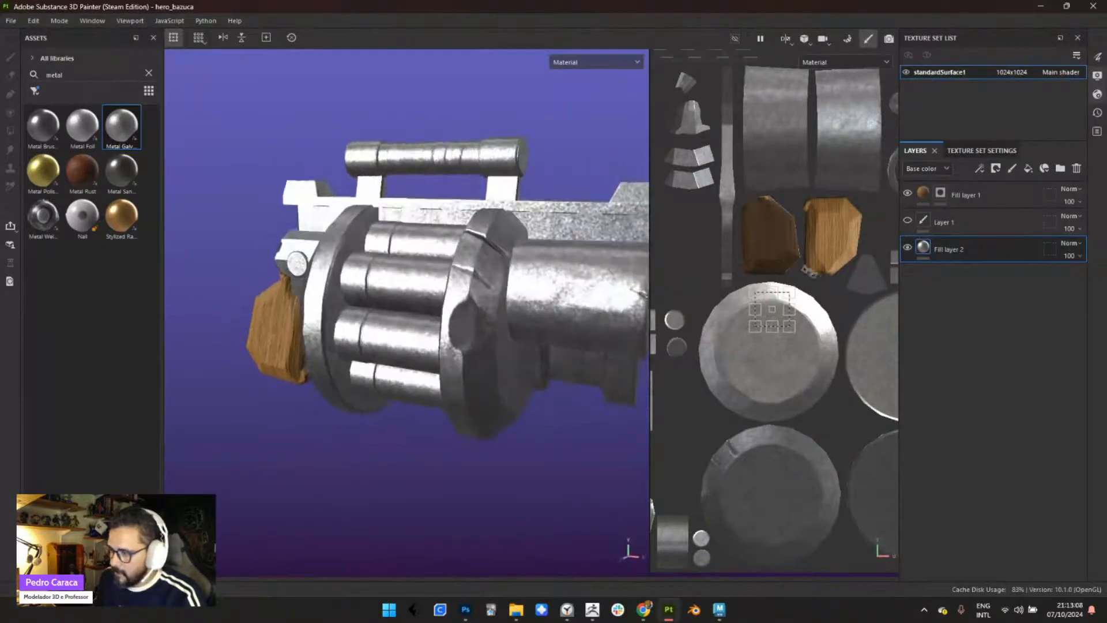
left_click(953, 224)
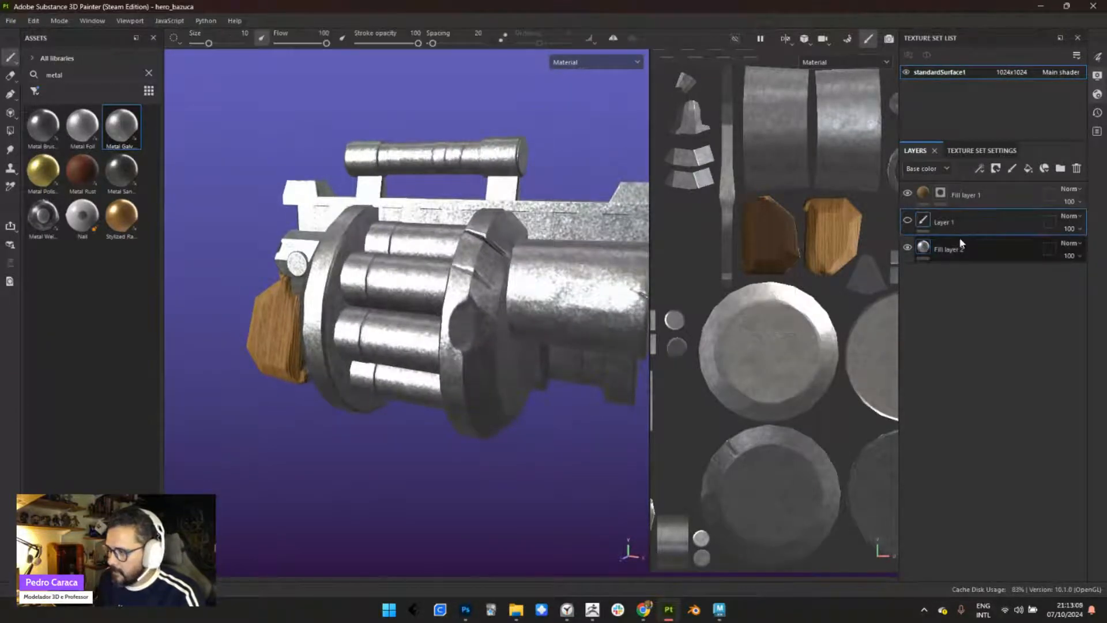
left_click(1077, 168)
- Add a fill layer above the metal layer and set its base color to red FA1F1F
left_click(996, 168)
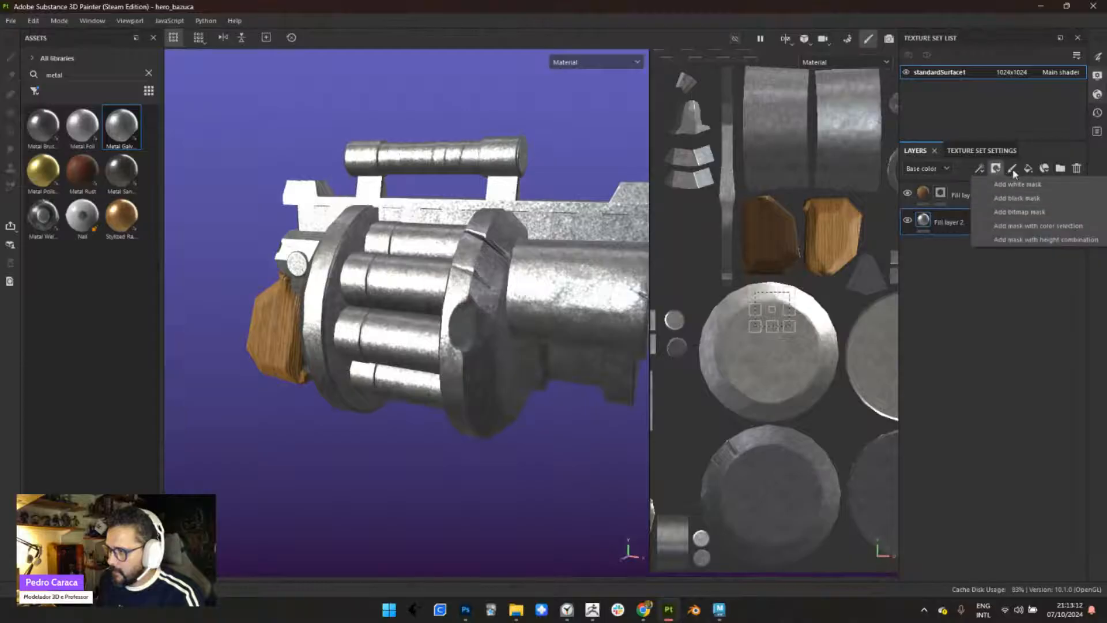
left_click(1029, 167)
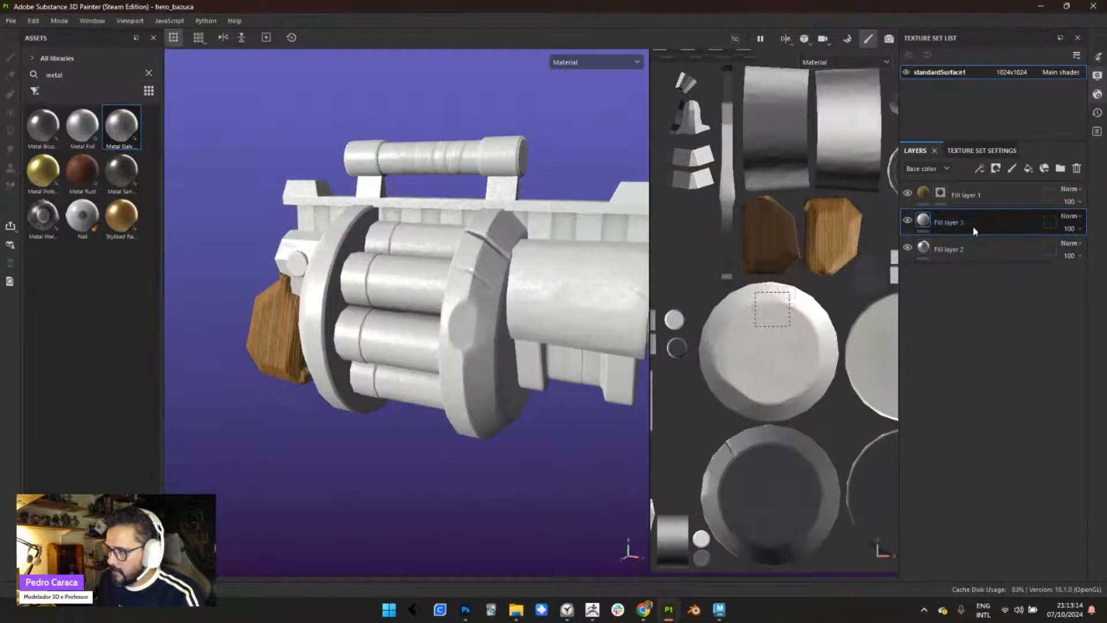
left_click(920, 229)
left_click(861, 329)
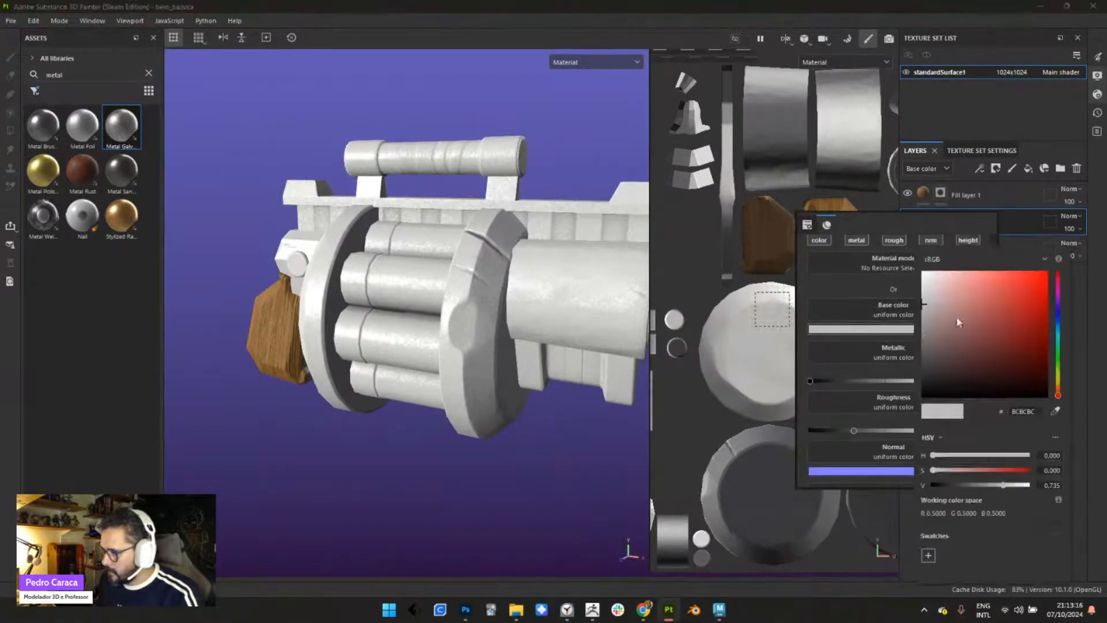
left_click(1027, 275)
left_click(1032, 273)
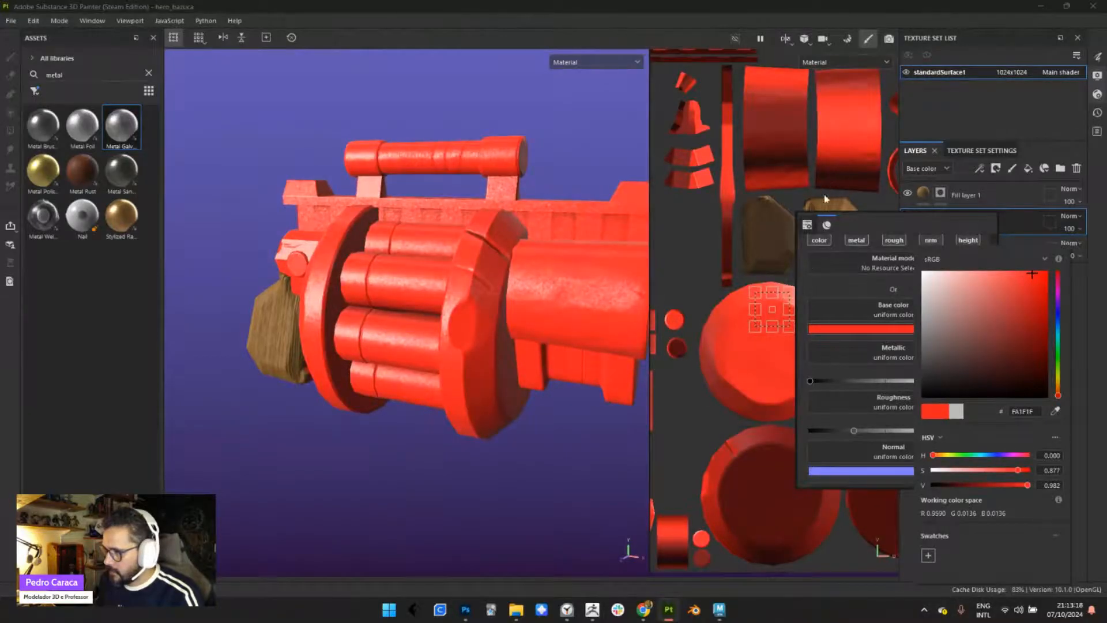
left_click(591, 148)
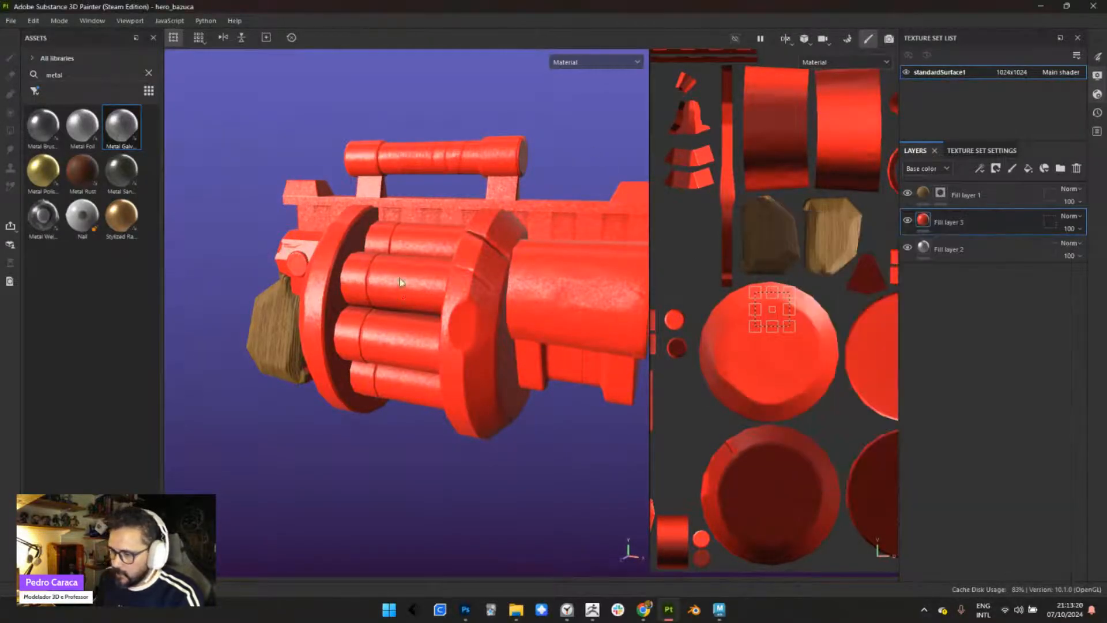
- Set the blending mode of the red fill layer above the galvanized metal to Multiply
left_click_drag(402, 283, 494, 351, "alt")
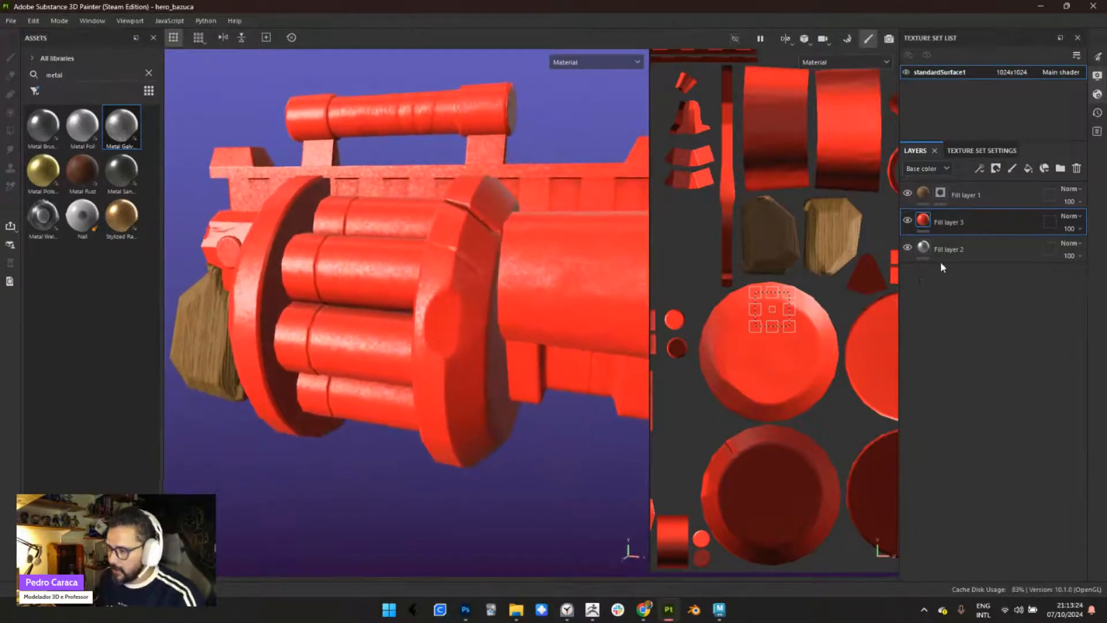
left_click(1071, 217)
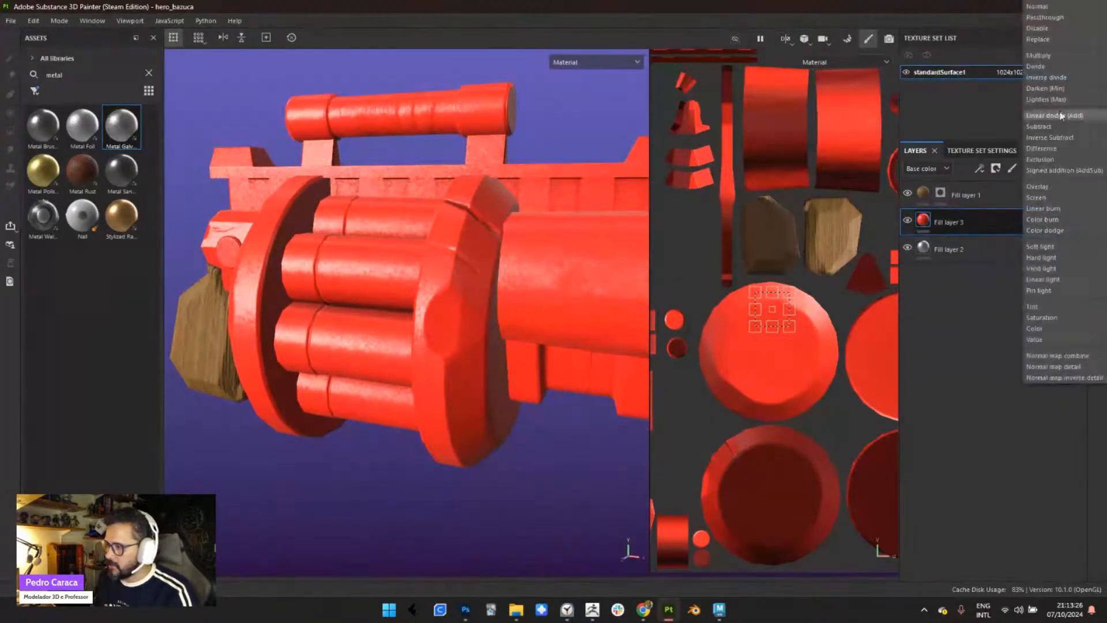
left_click(1047, 56)
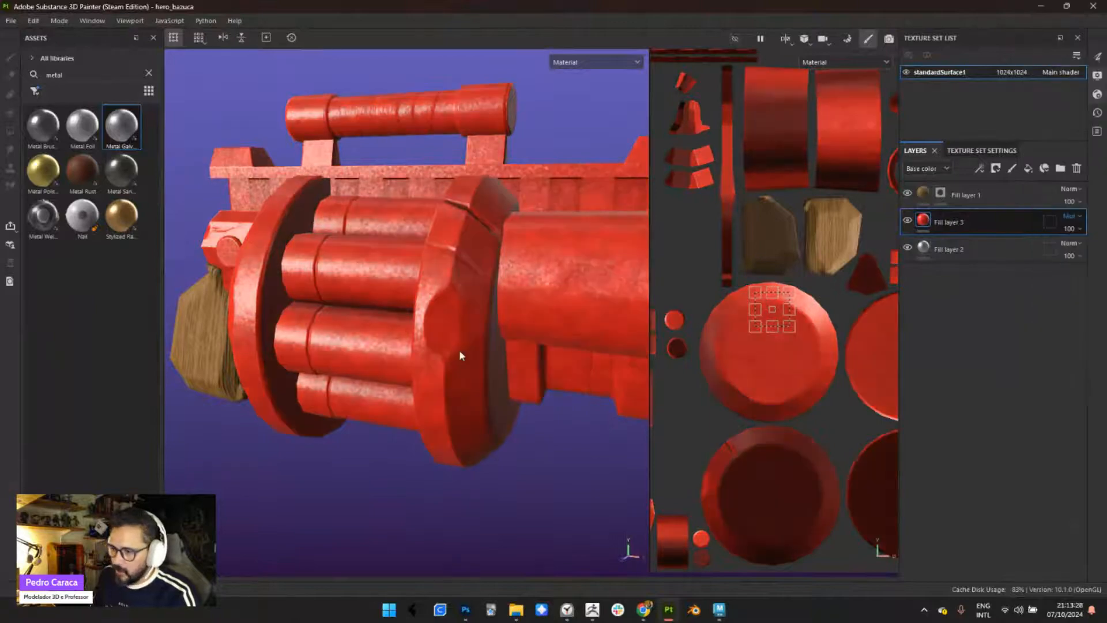
scroll(460, 355, "down", 5)
- Try the Overlay blending mode on the red fill layer, and set it back to Multiply
left_click(1067, 218)
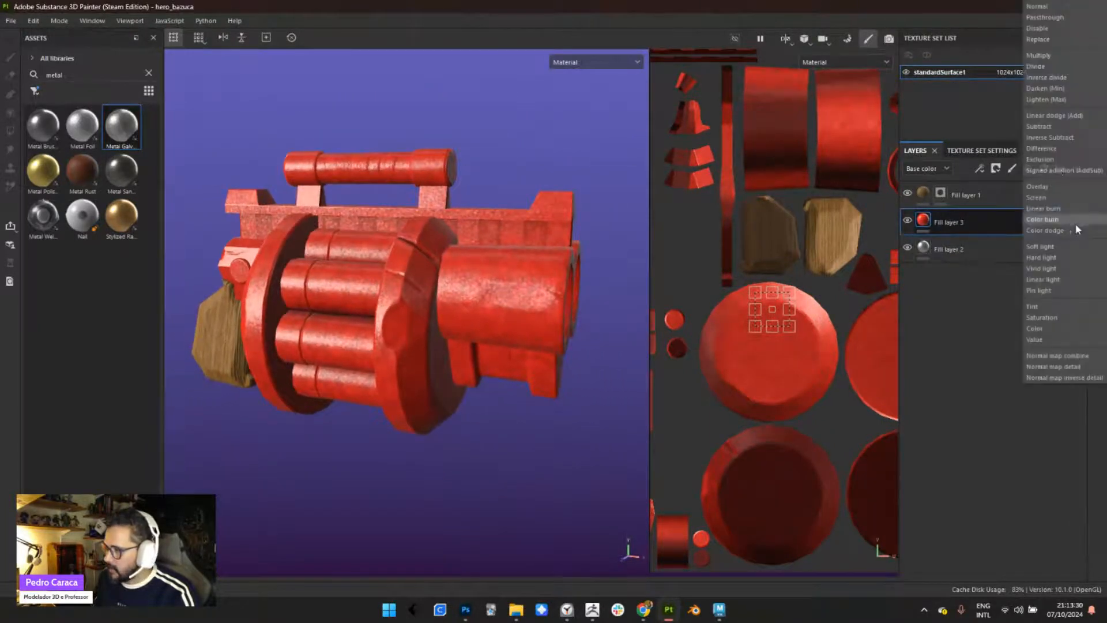
left_click(1058, 188)
scroll(500, 326, "up", 3)
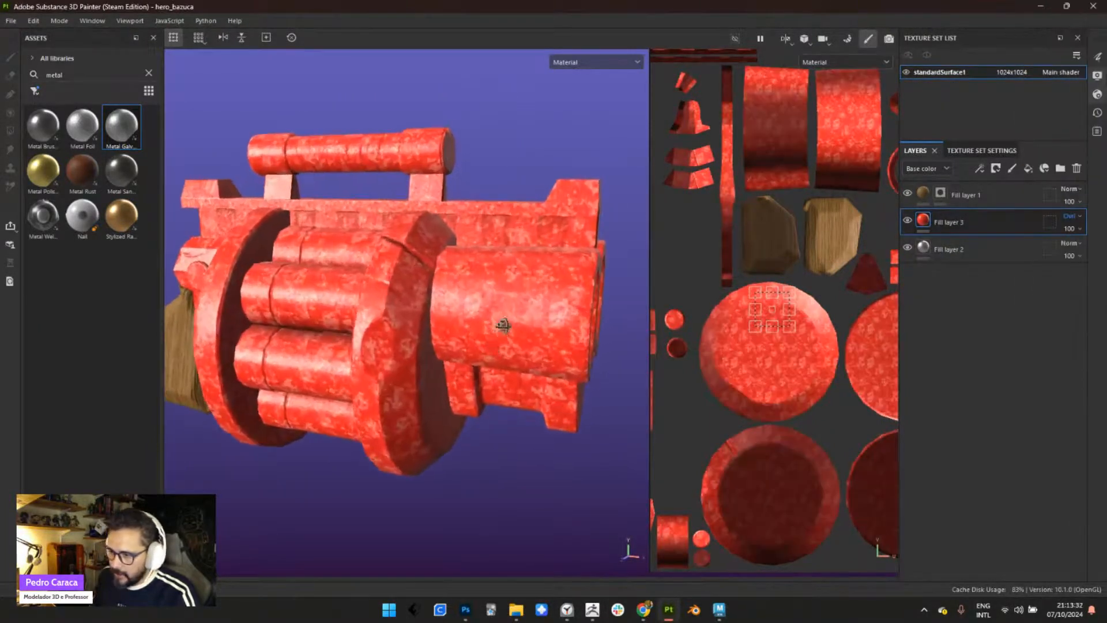
left_click(1071, 216)
left_click(1061, 69)
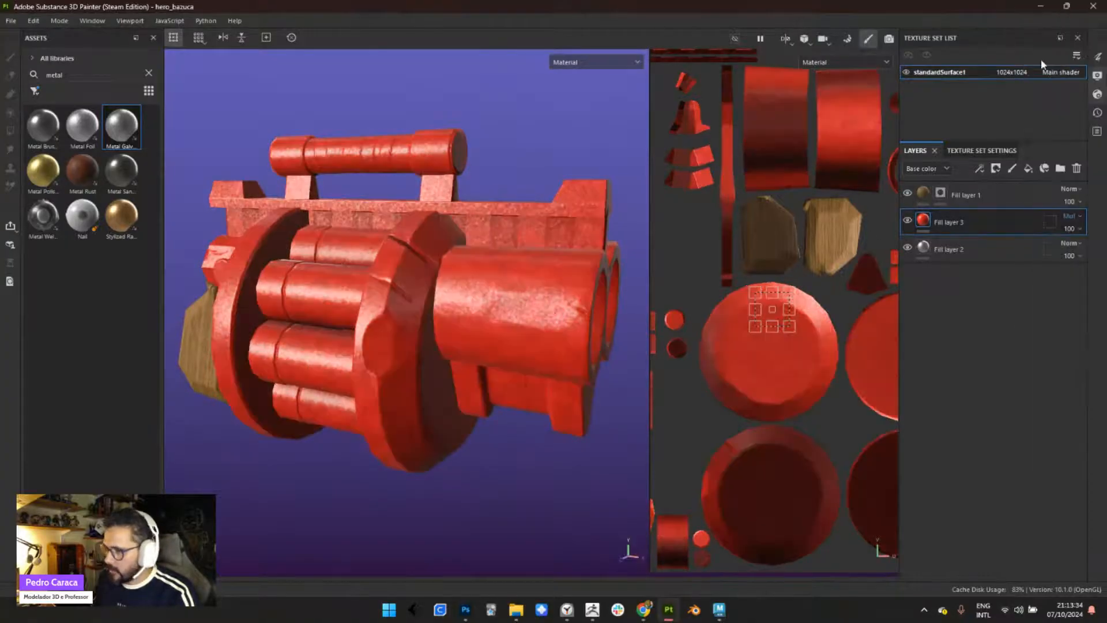
left_click_drag(439, 314, 438, 347, "alt")
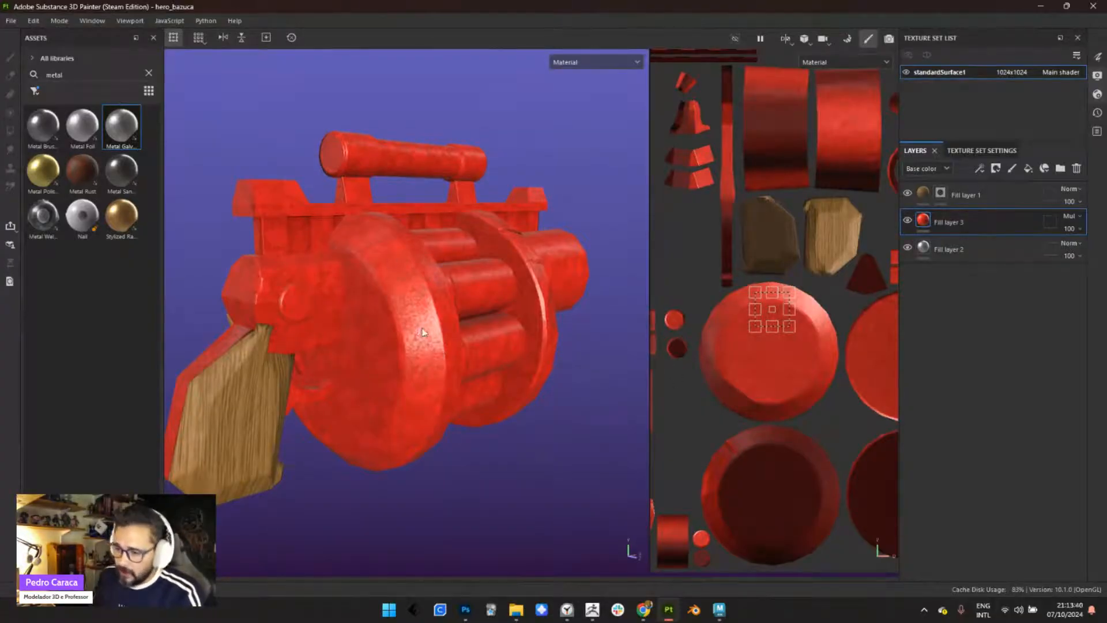
left_click_drag(430, 337, 510, 306, "alt")
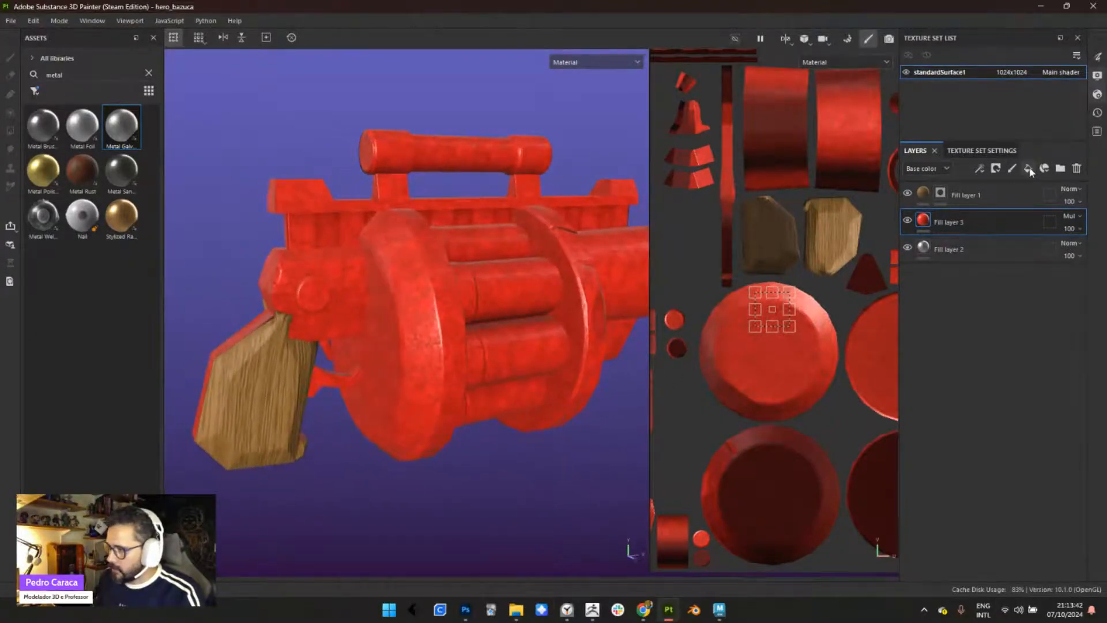
- Add a fill layer above the red layer and set its base color to dark brown 281A14
left_click(1046, 171)
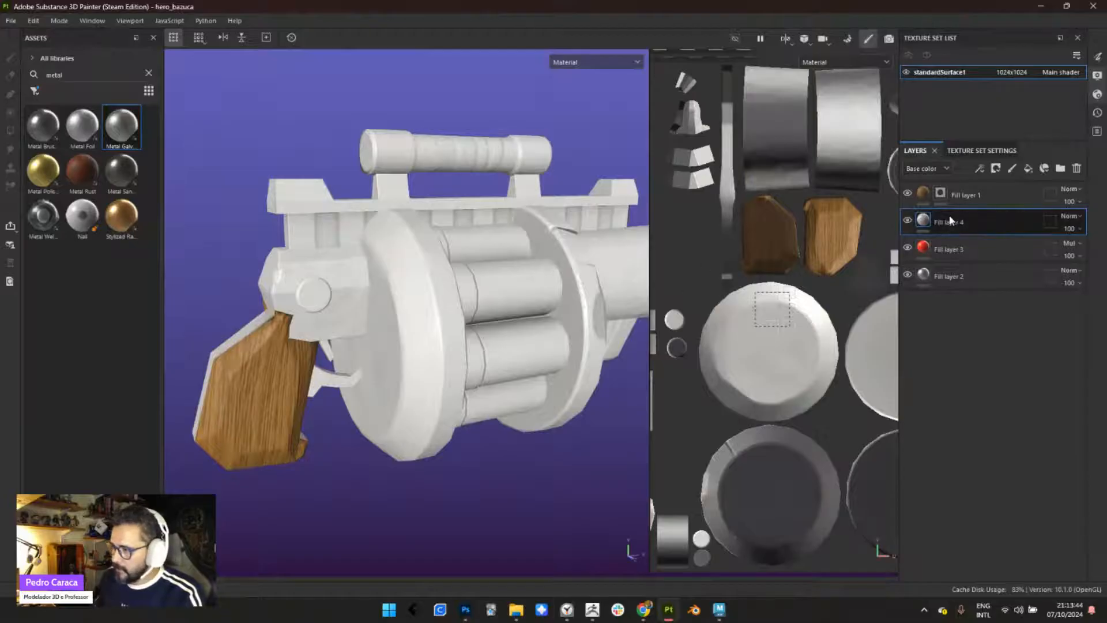
left_click(924, 221)
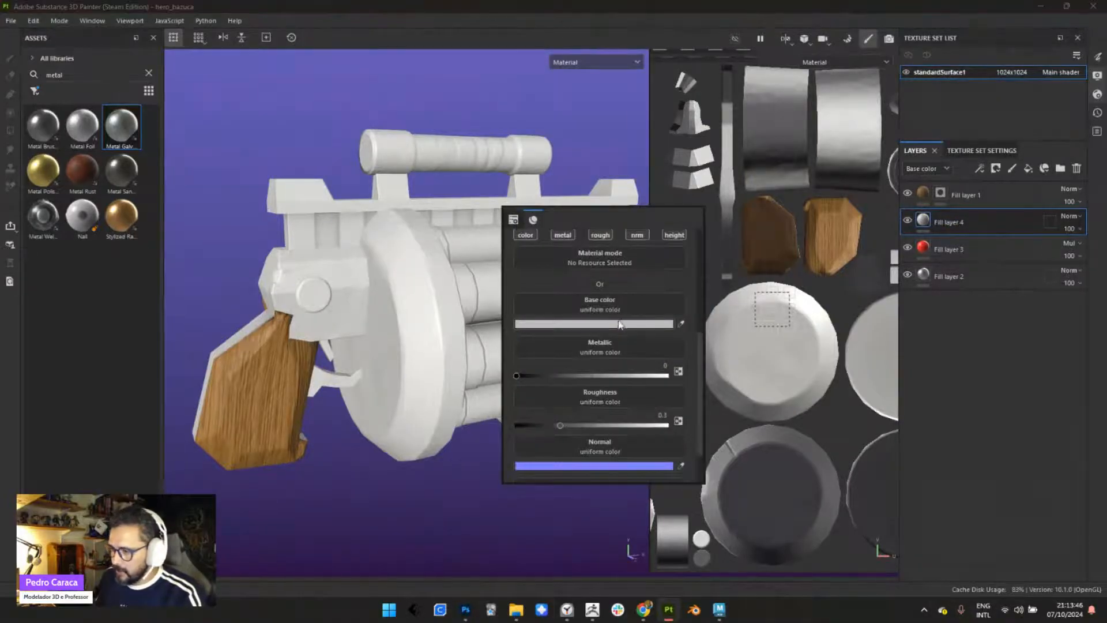
left_click(568, 323)
mouse_move(665, 321)
left_mouse_down()
mouse_move(639, 372)
mouse_move(629, 371)
left_mouse_up()
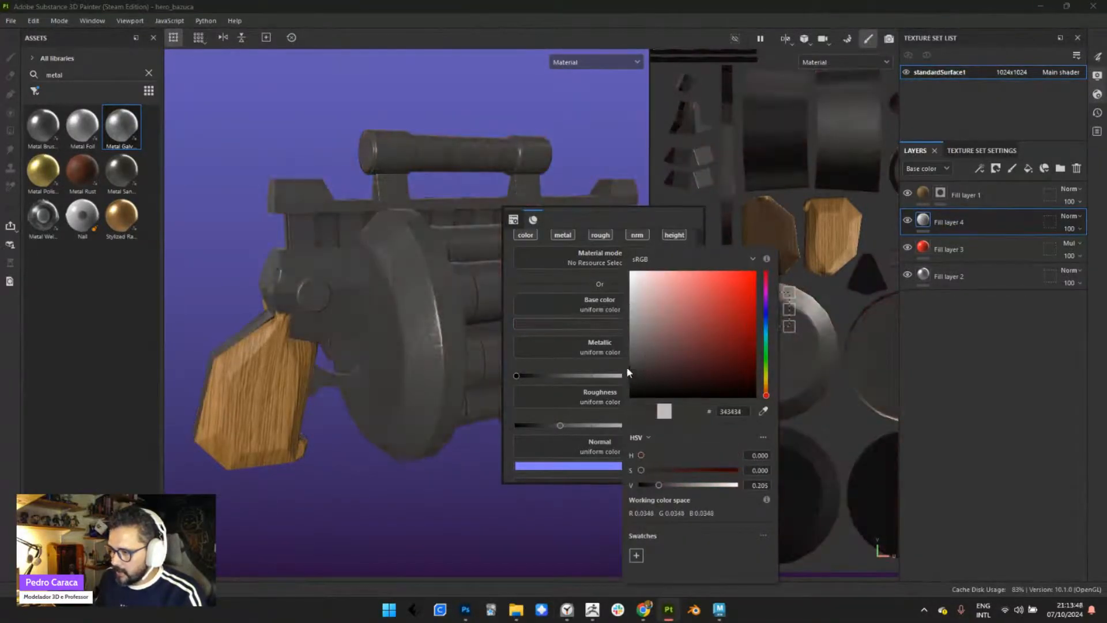
left_click_drag(702, 346, 691, 367)
left_click_drag(766, 396, 766, 391)
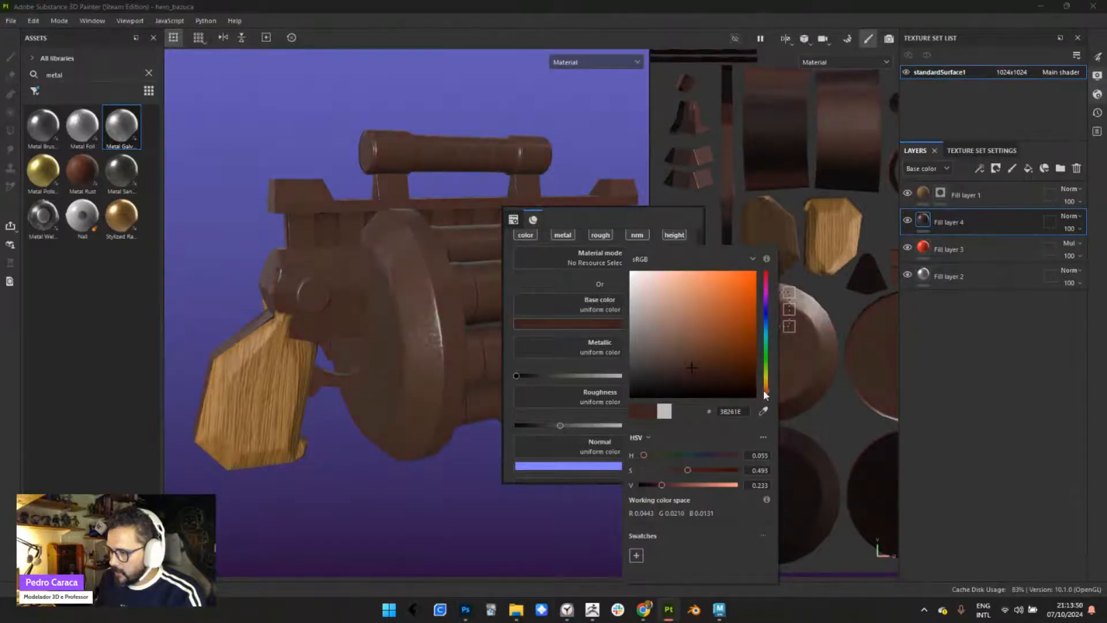
left_click(691, 369)
left_click(408, 102)
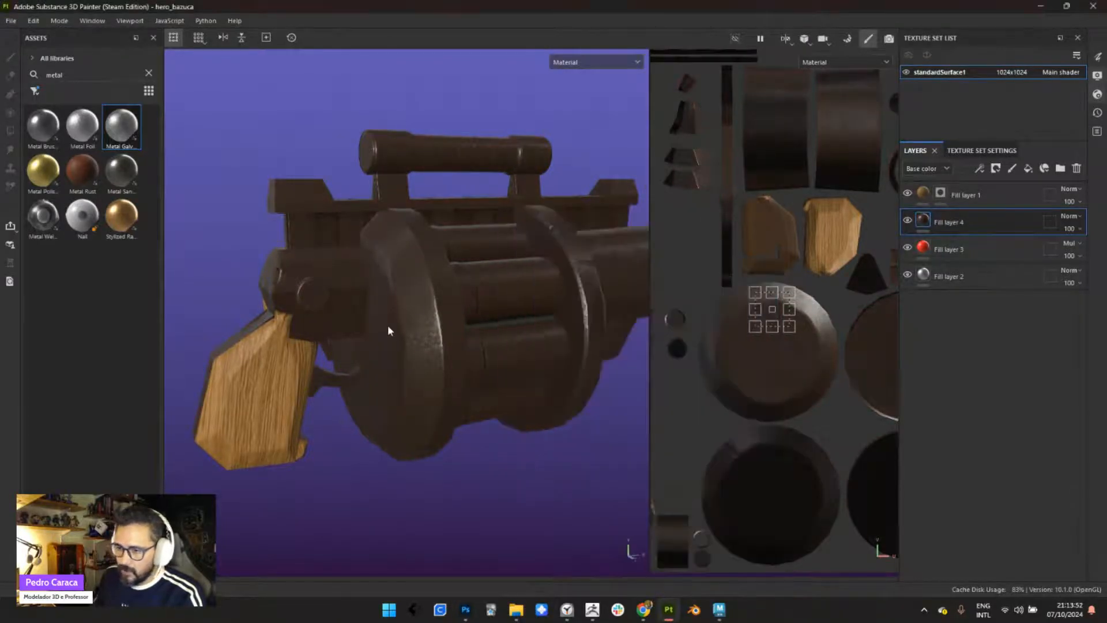
- Clear the asset search, show the smart masks, and apply an edge wear smart mask to the dark brown fill layer
right_click_drag(387, 325, 258, 220, "alt")
left_click(149, 73)
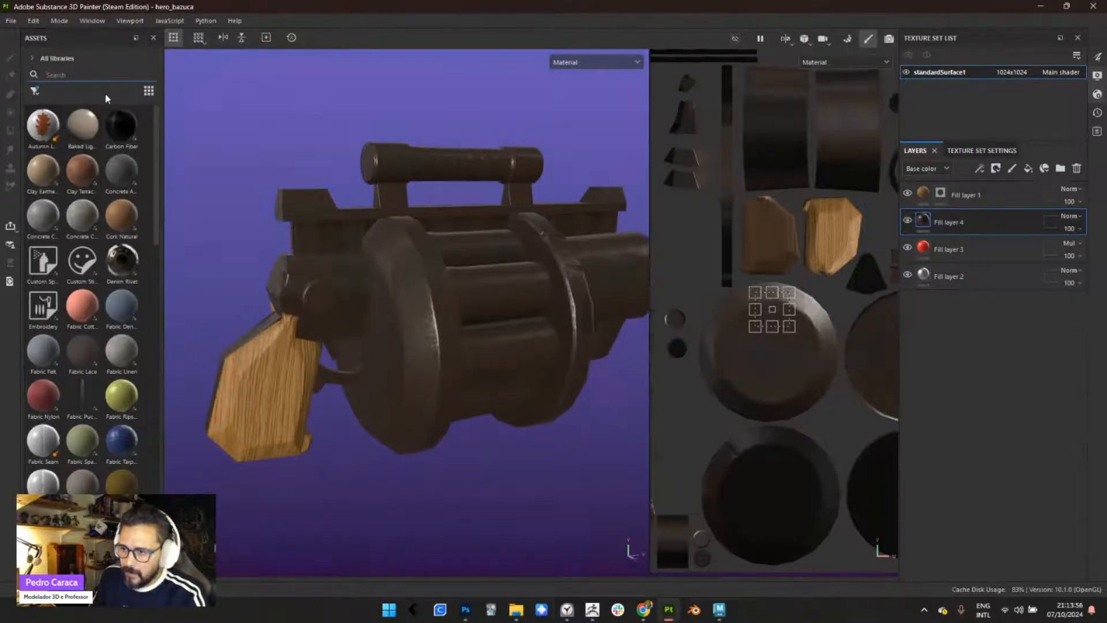
left_click_drag(164, 118, 223, 118)
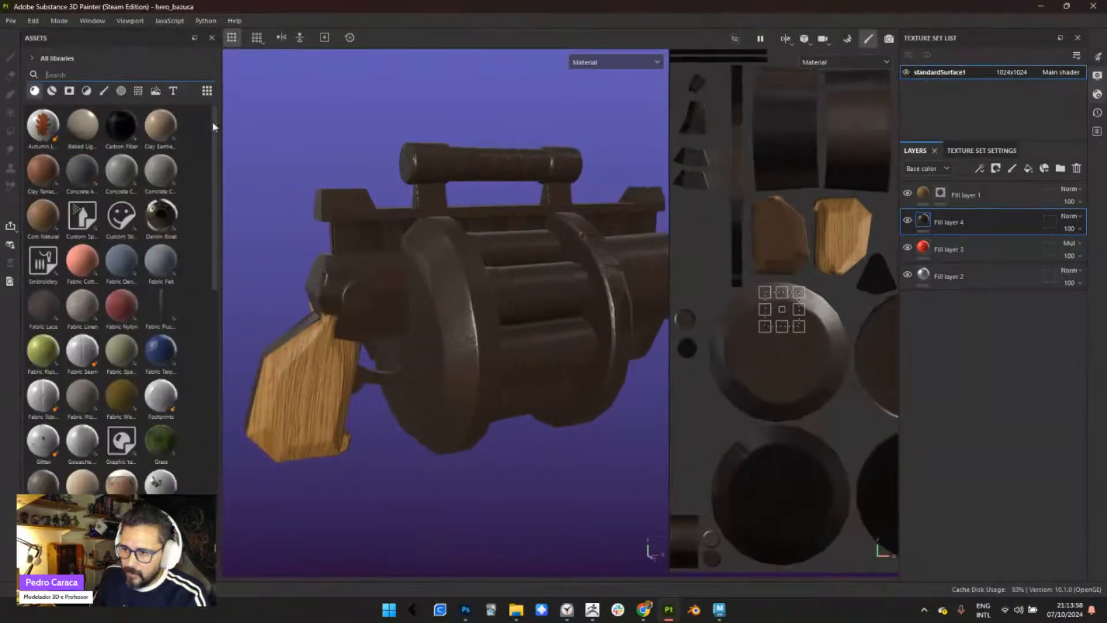
left_click(69, 91)
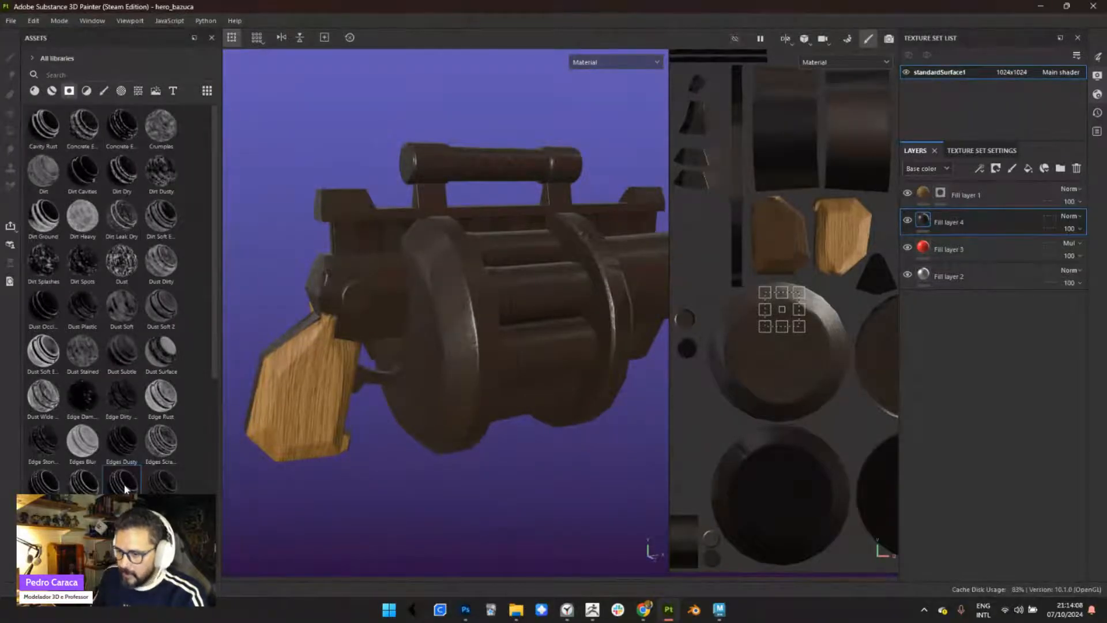
left_click_drag(121, 487, 940, 222)
right_click_drag(399, 383, 481, 348, "alt")
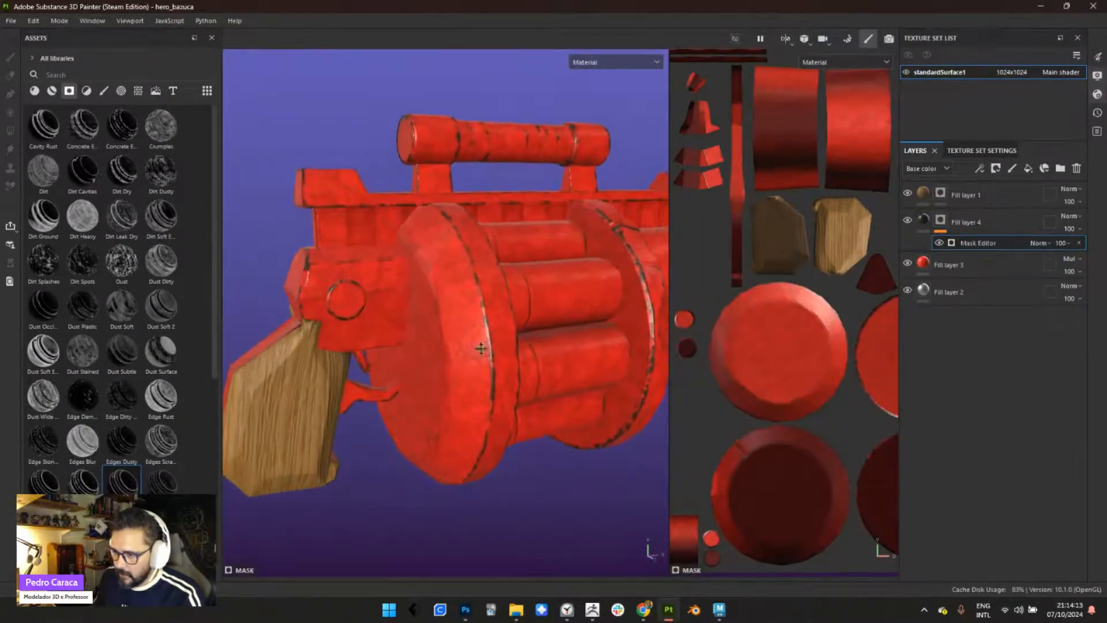
- Enlarge the 3D view and set the Global Blur of the dark layer's Mask Editor generator to 0.28
left_click_drag(670, 257, 832, 231)
left_click_drag(684, 350, 583, 373, "alt")
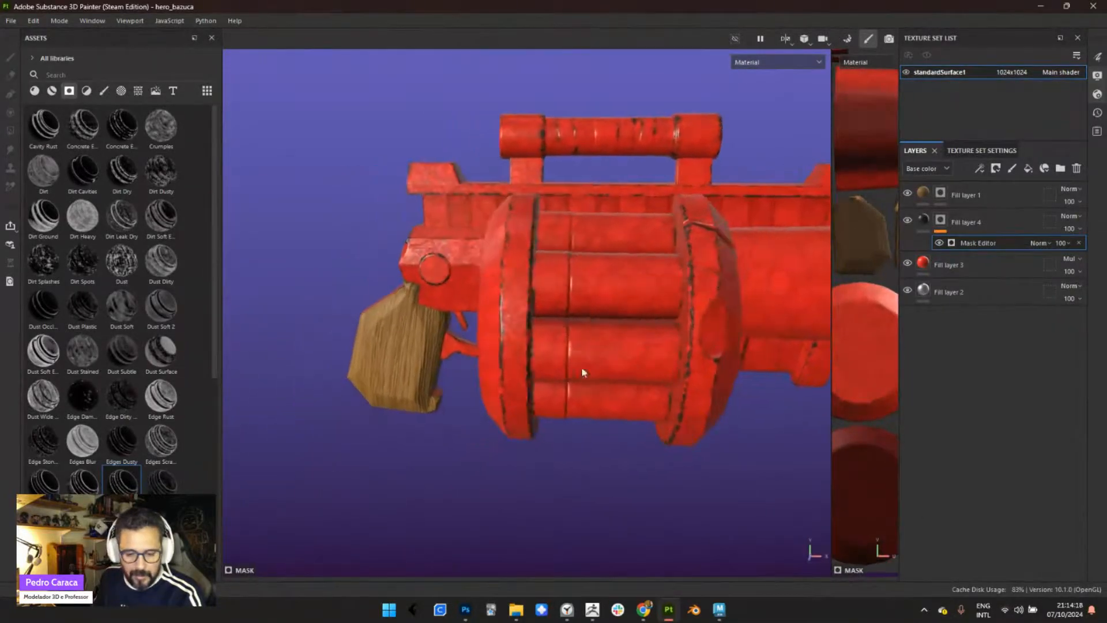
left_click_drag(640, 340, 669, 358, "alt")
middle_click_drag(670, 358, 521, 394, "alt")
left_click_drag(520, 393, 496, 394, "alt")
right_click(564, 281)
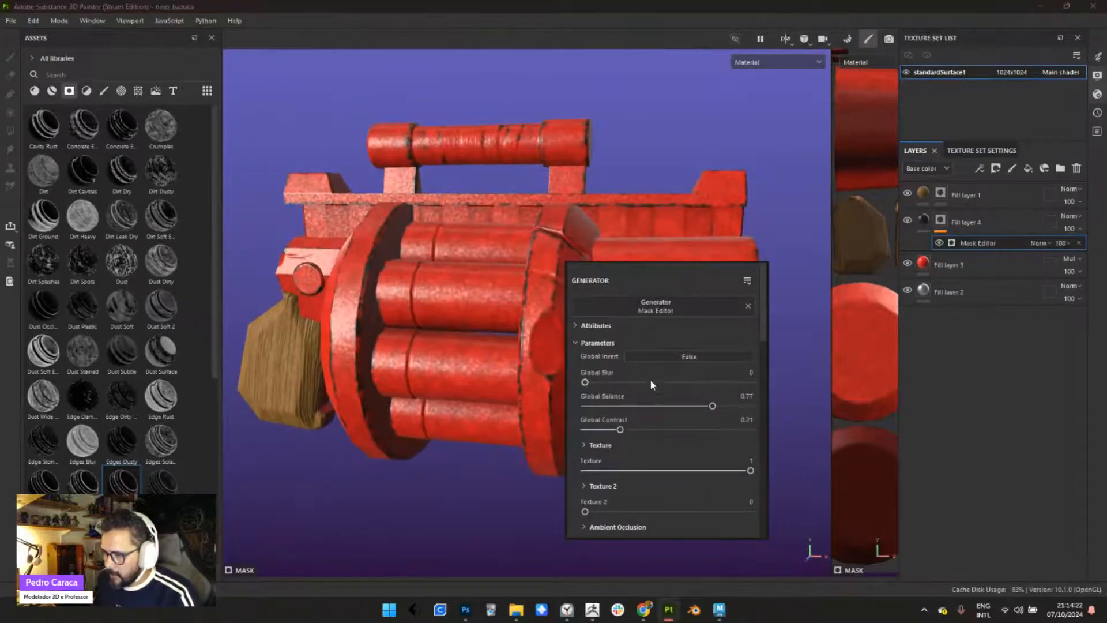
left_click_drag(586, 382, 588, 382)
right_click_drag(489, 311, 550, 416, "alt")
middle_click_drag(550, 415, 461, 338, "alt")
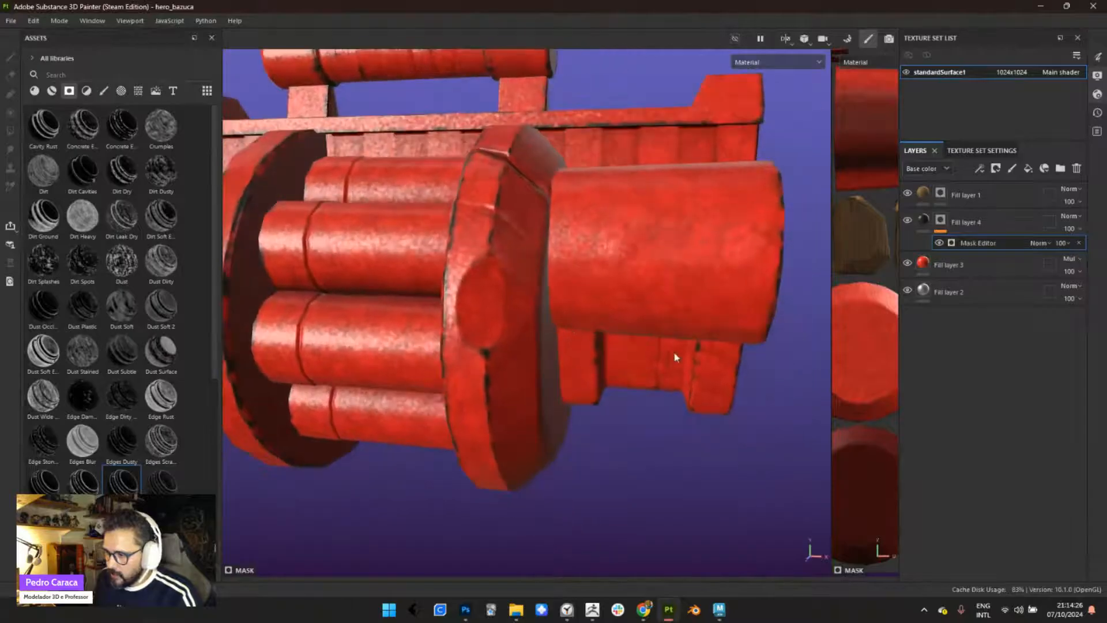
- Set the mask generator's Global Balance to 0.93 and Global Contrast to 0.52, and lower its Texture amount
right_click(762, 306)
left_click_drag(903, 444, 932, 454)
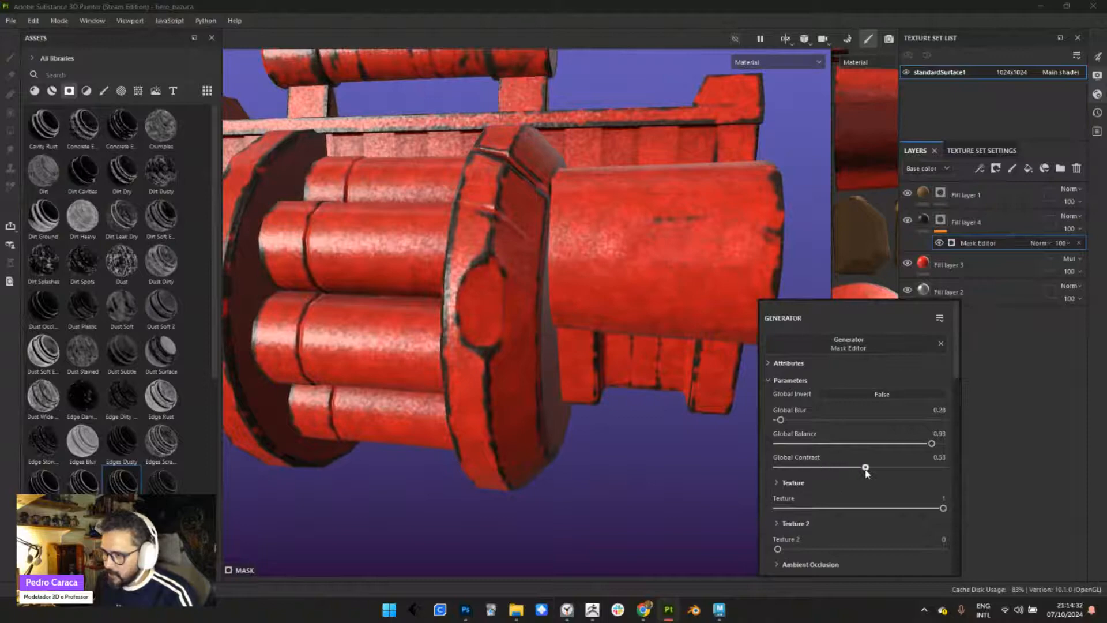
left_click_drag(933, 511, 894, 509)
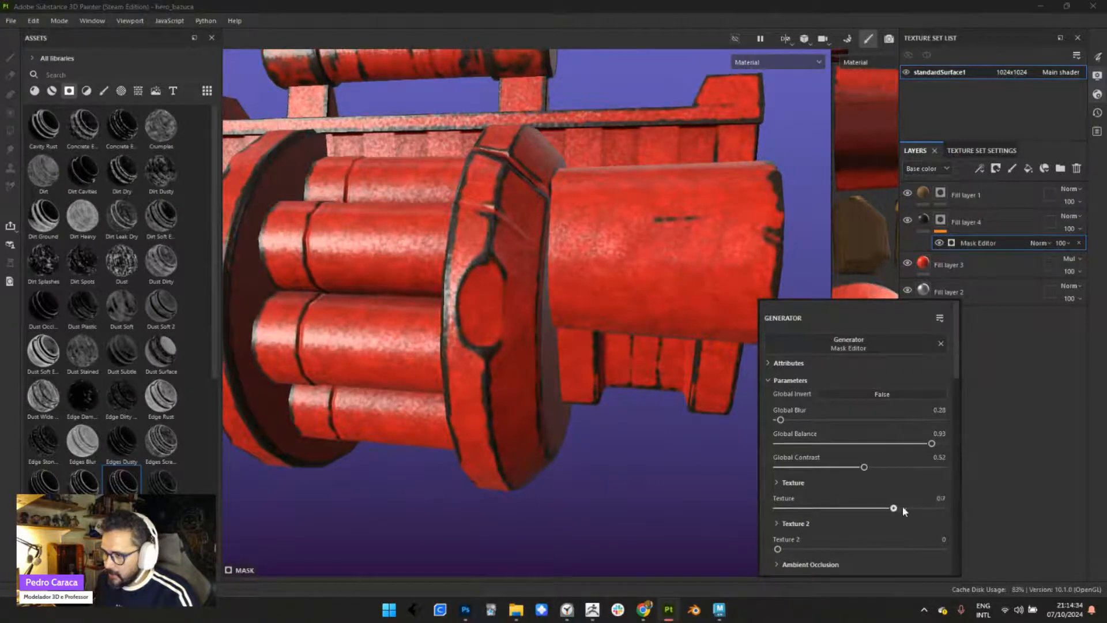
- Examine the dark edge wear on the weapon's drum, barrels and handle from several angles
right_click_drag(559, 351, 475, 314, "alt")
left_click_drag(475, 314, 512, 365, "alt")
middle_click_drag(512, 366, 566, 329, "alt")
left_click_drag(566, 329, 609, 322, "alt")
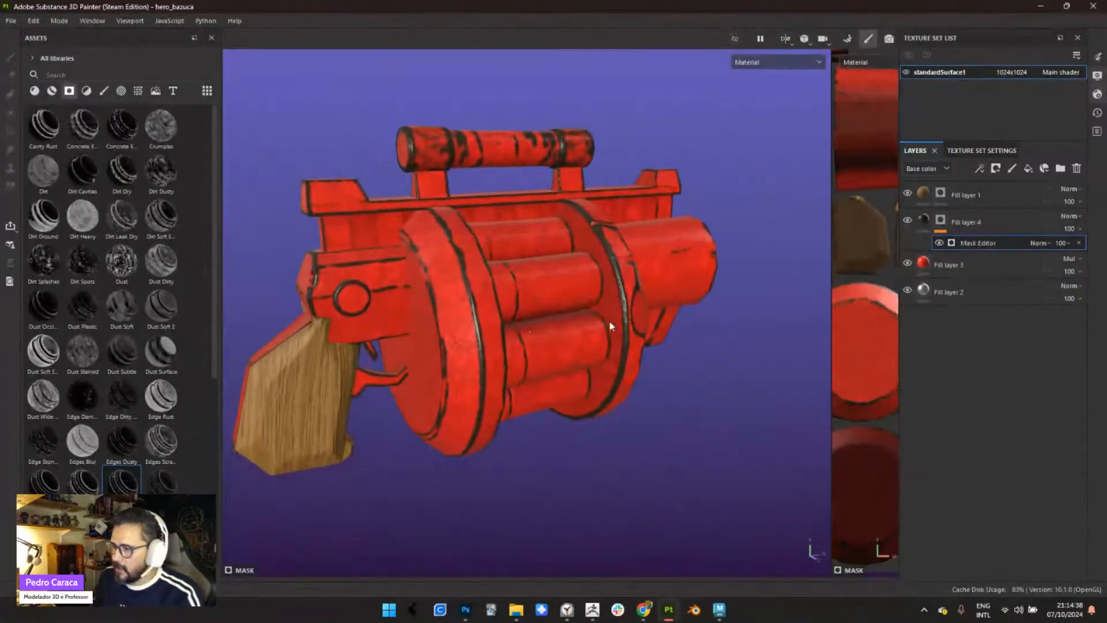
right_click_drag(516, 340, 536, 388, "alt")
right_click_drag(433, 226, 459, 248, "alt")
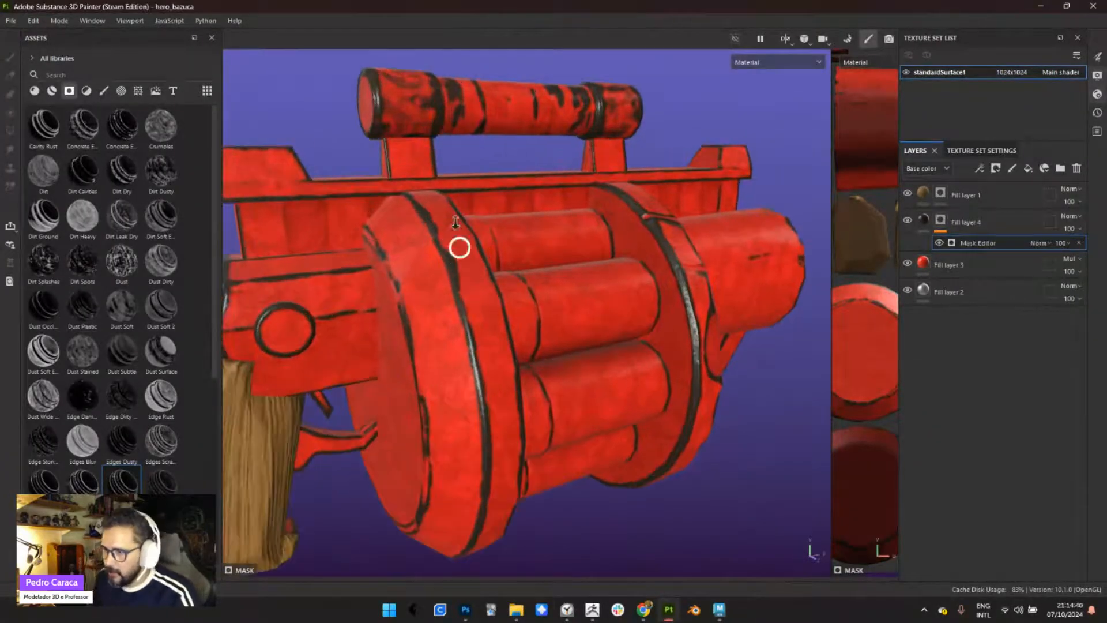
left_click_drag(459, 247, 504, 272, "alt")
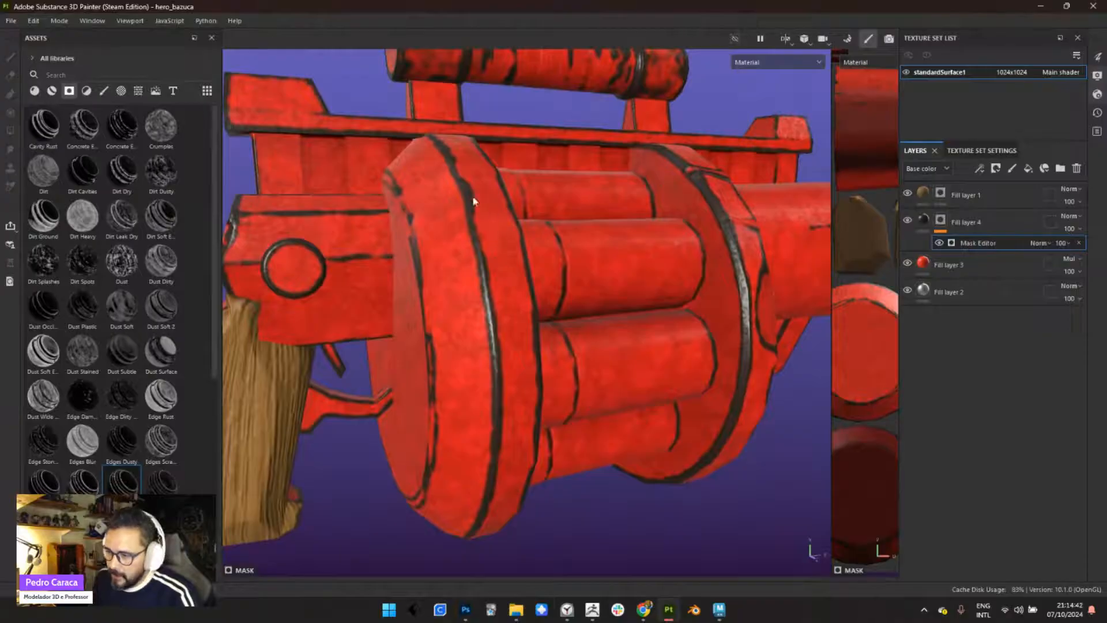
right_click_drag(471, 331, 482, 277, "alt")
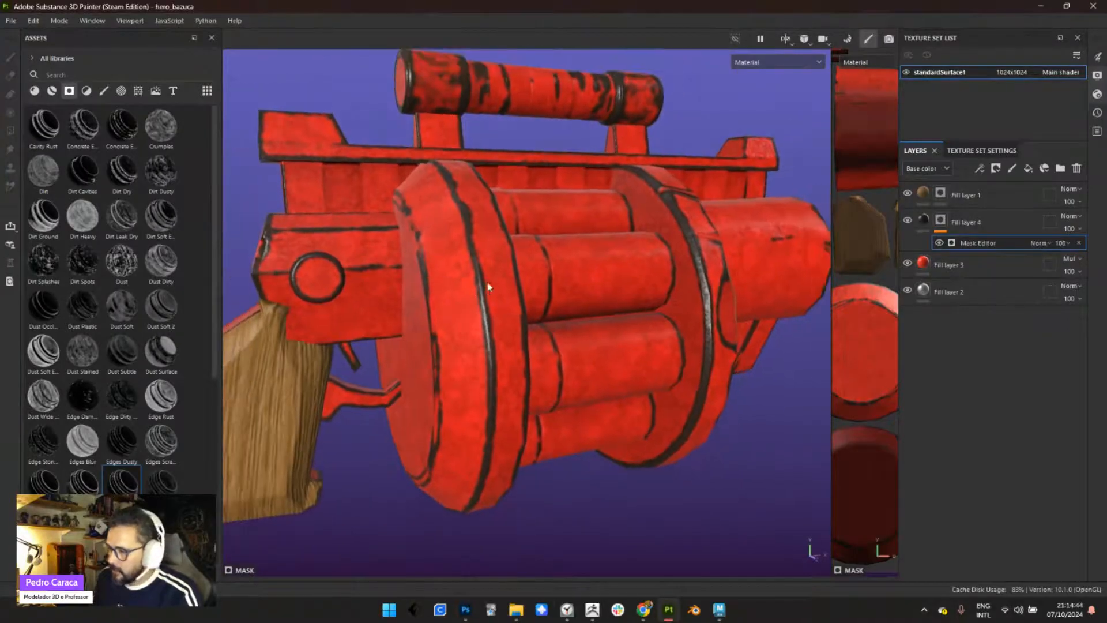
left_click_drag(487, 283, 466, 261, "alt")
right_click_drag(505, 293, 601, 286, "alt")
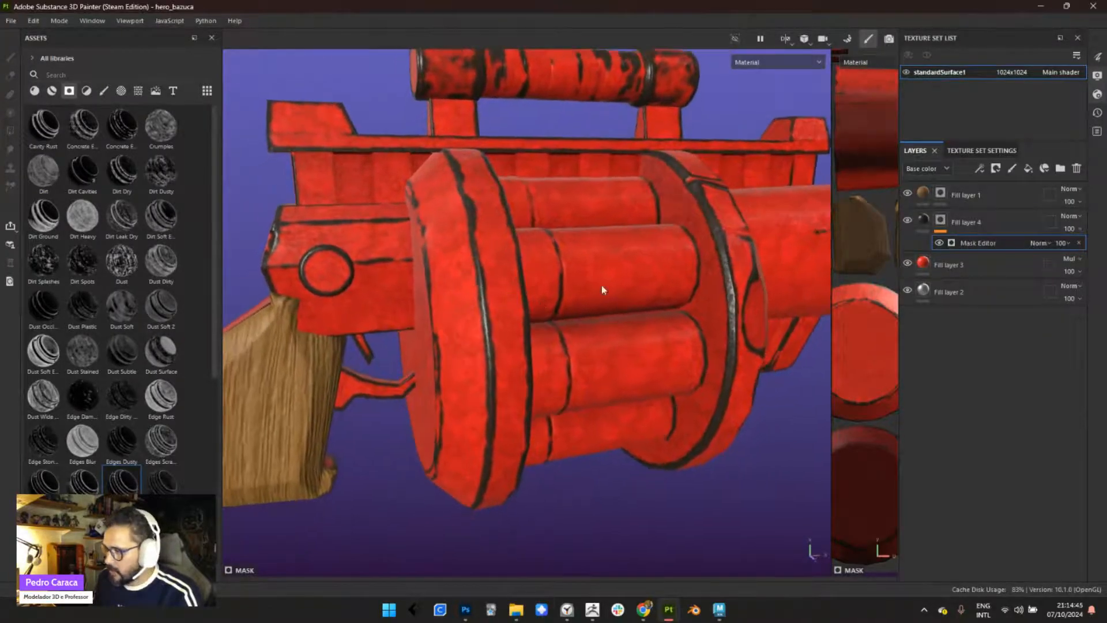
- Lower the height of the dark edge wear fill layer to -0.0487
left_click(925, 221)
left_click_drag(604, 297, 646, 289, "alt")
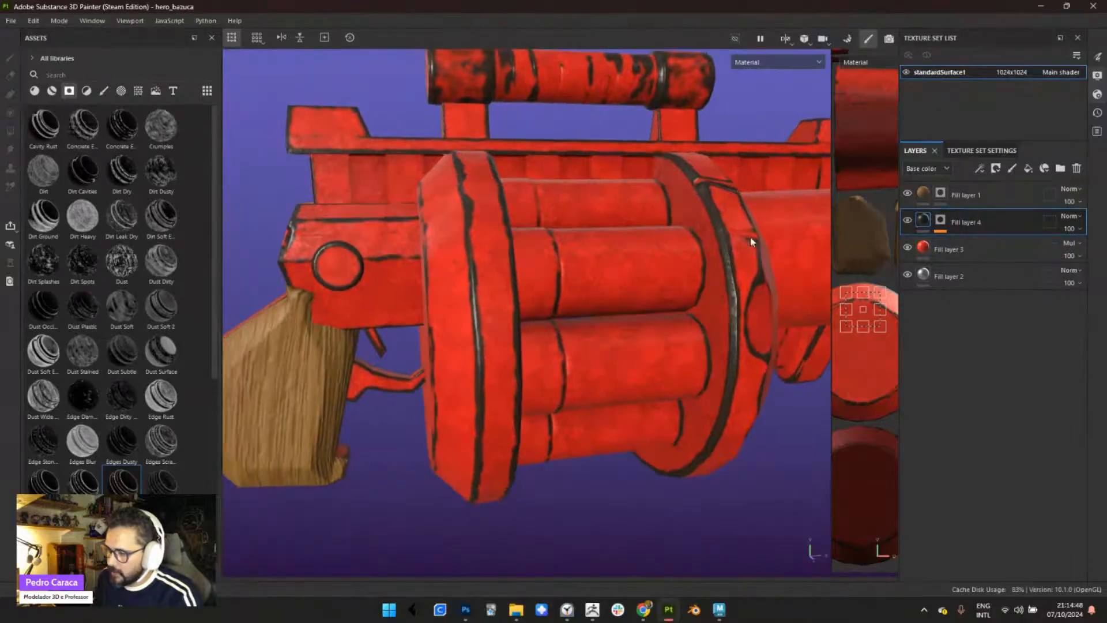
right_click(641, 250)
scroll(832, 450, "down", 2)
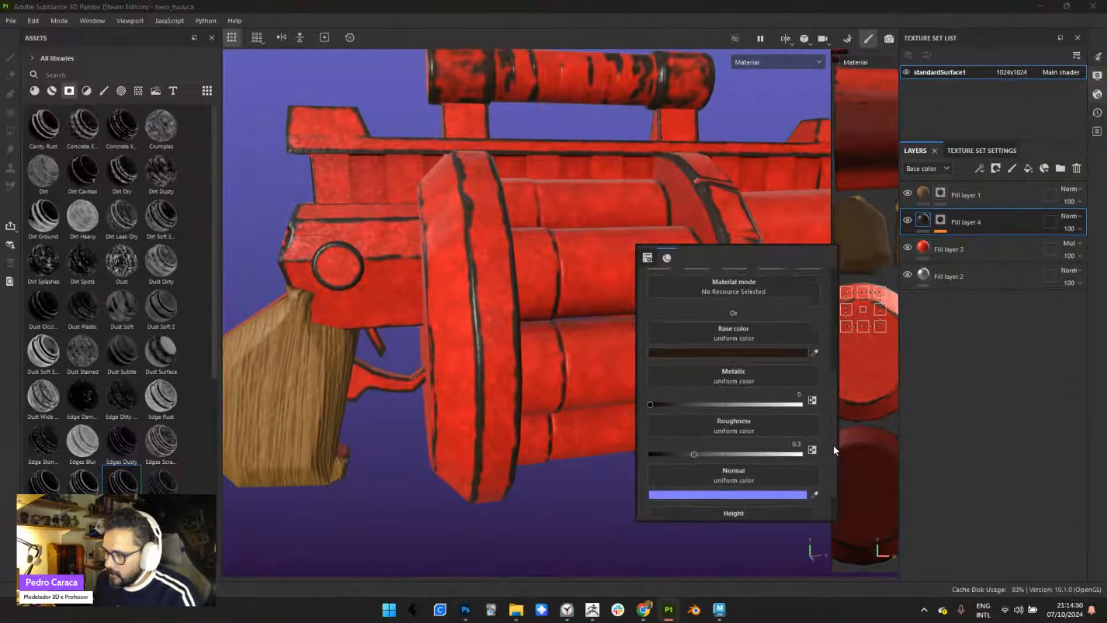
left_click(727, 508)
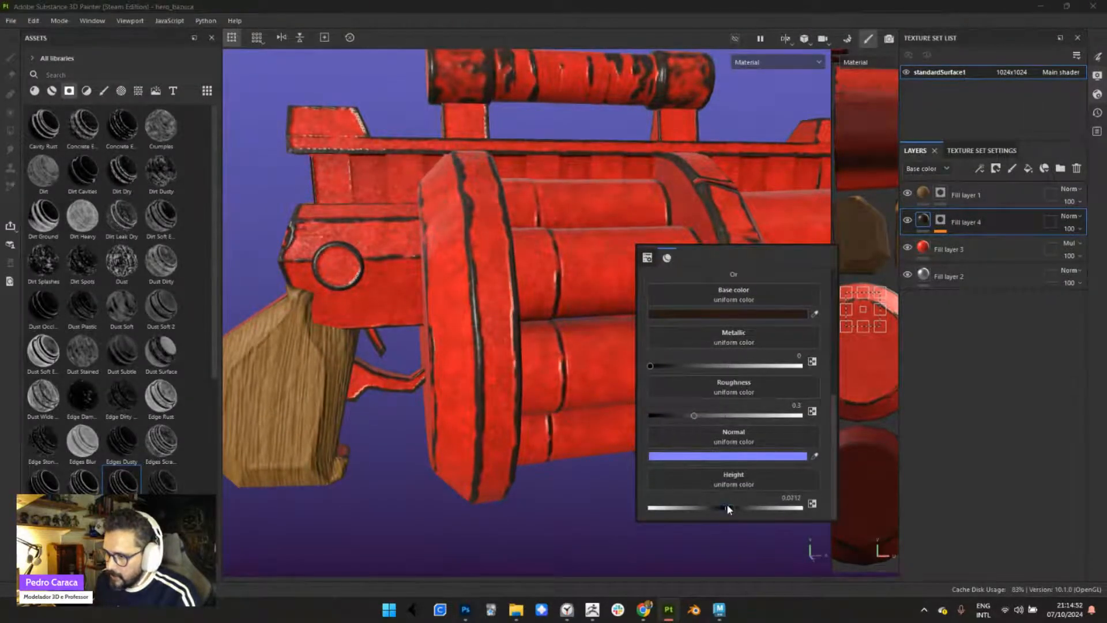
left_click_drag(526, 346, 743, 420, "alt")
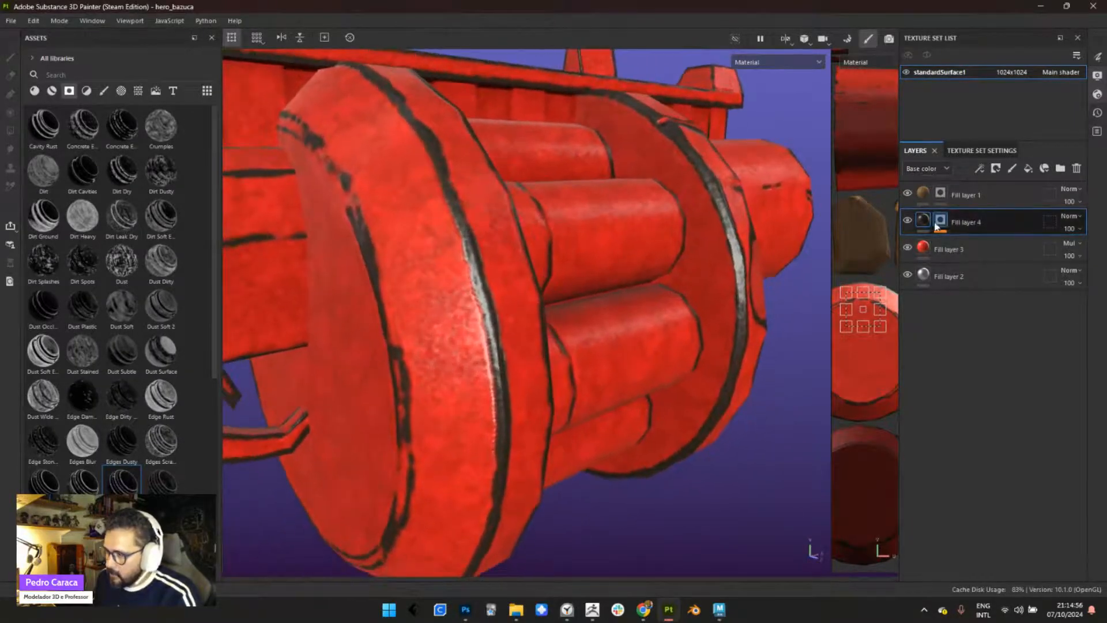
- Try white as the base color of the edge wear fill layer
right_click(719, 237)
left_click(792, 300)
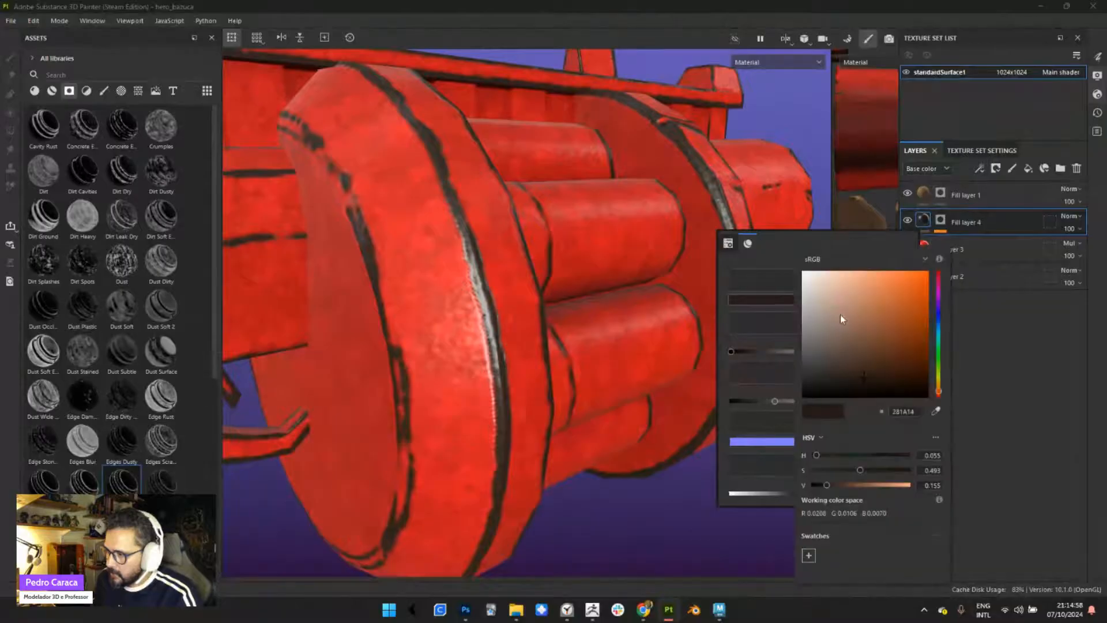
left_click_drag(840, 314, 798, 268)
scroll(524, 253, "down", 3)
scroll(524, 252, "down", 3)
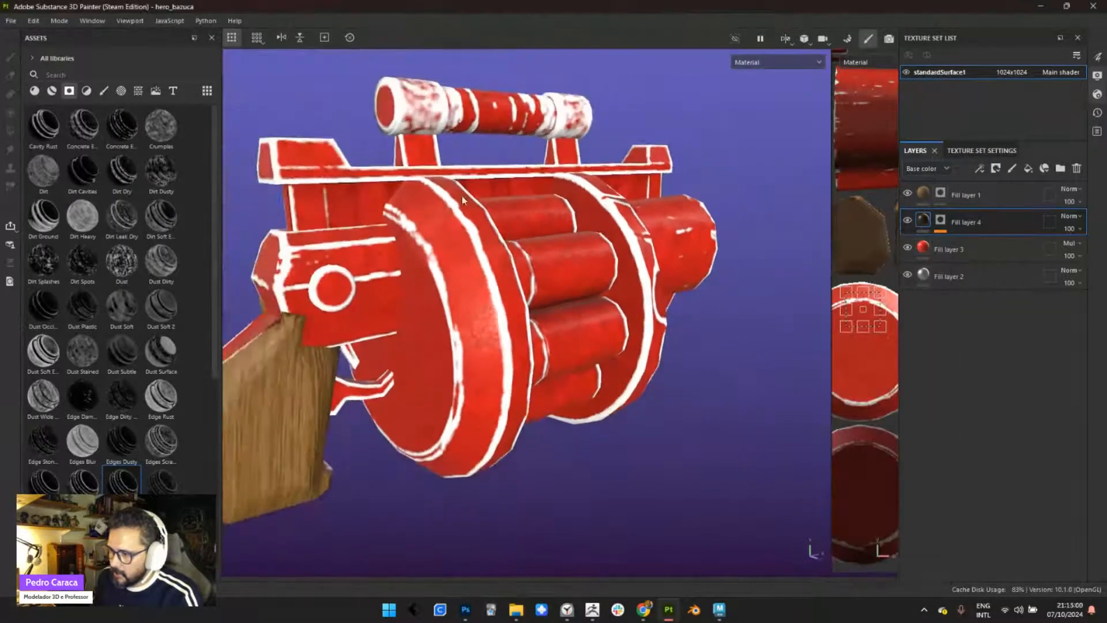
left_click_drag(524, 253, 568, 254, "alt")
- Set the base color of the edge wear fill layer to black 000000 and view the weapon from several angles
right_click(606, 219)
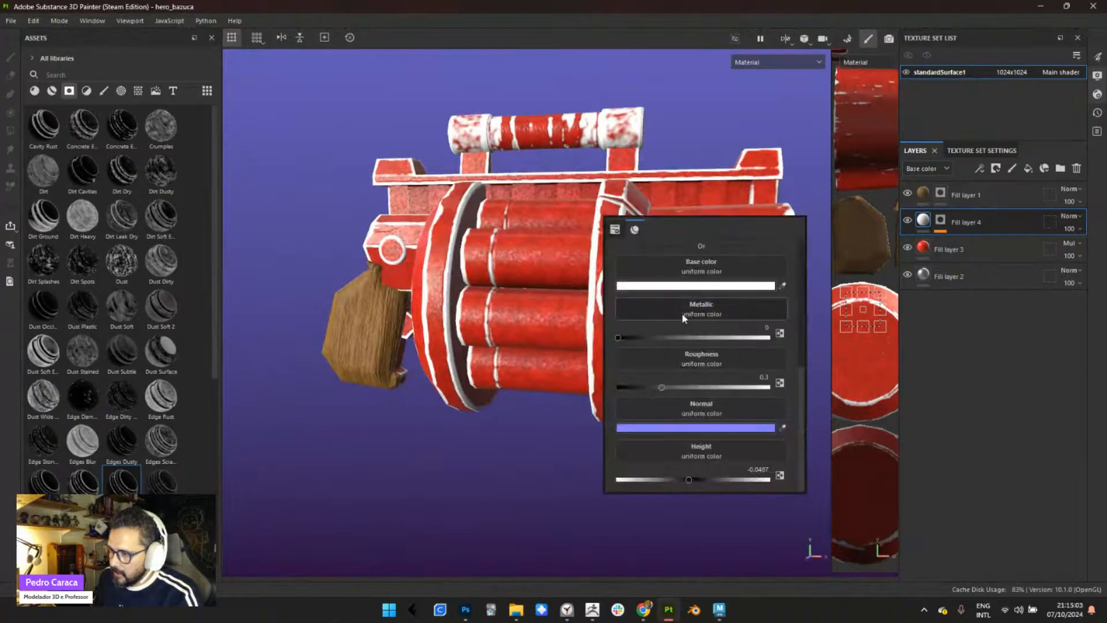
left_click(720, 290)
left_click_drag(749, 326, 709, 410)
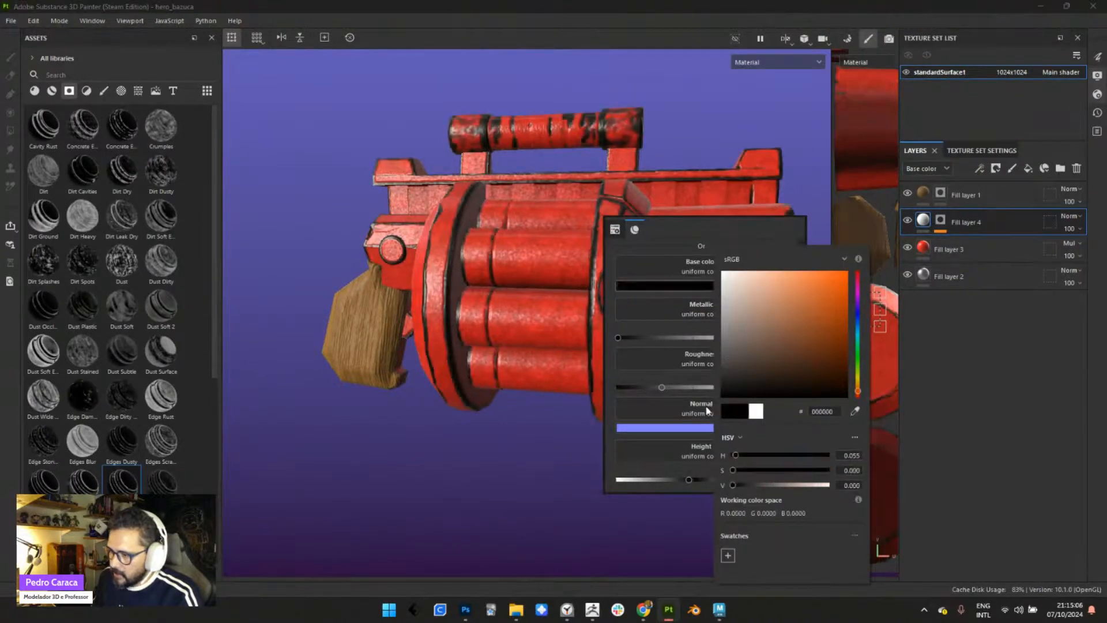
left_click_drag(500, 467, 515, 255, "alt")
right_click_drag(515, 255, 513, 382, "alt")
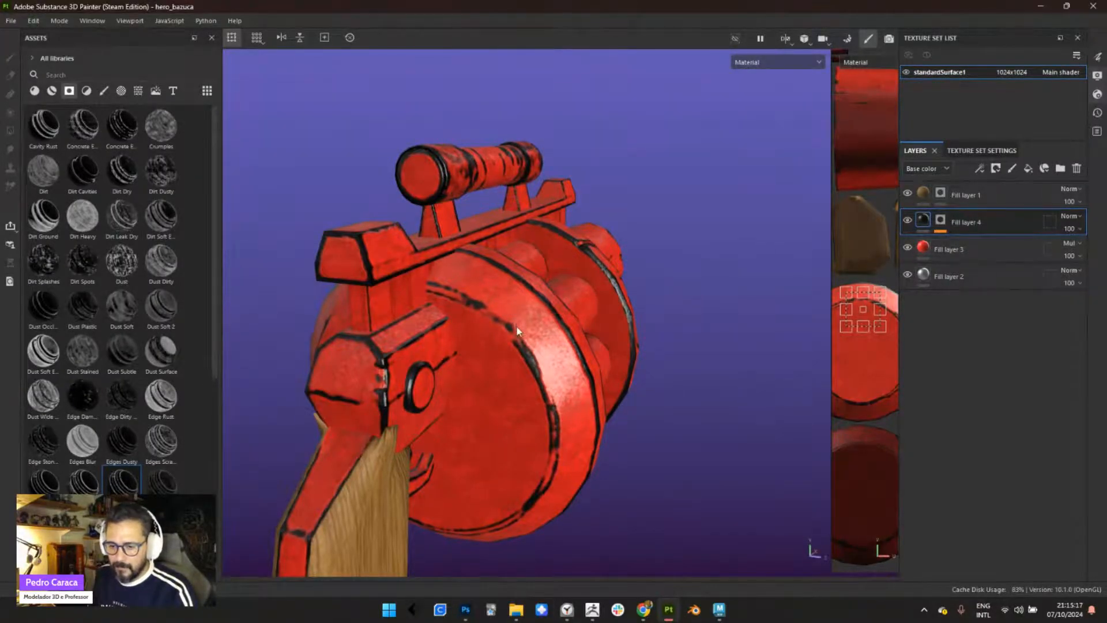
left_click_drag(515, 303, 616, 345, "alt")
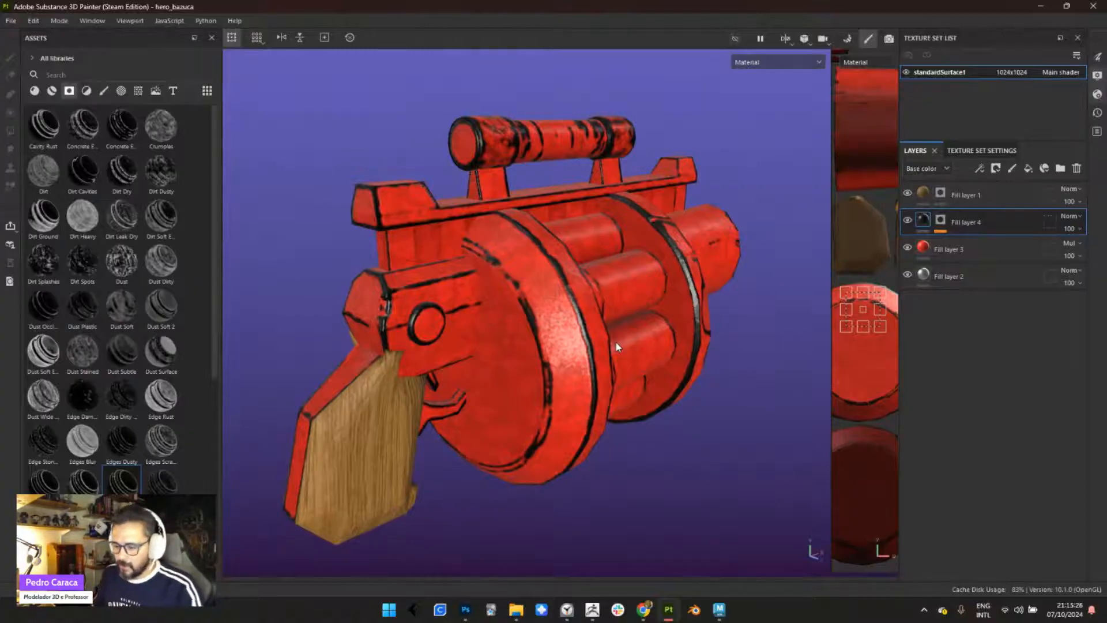
left_click_drag(596, 411, 494, 353, "alt")
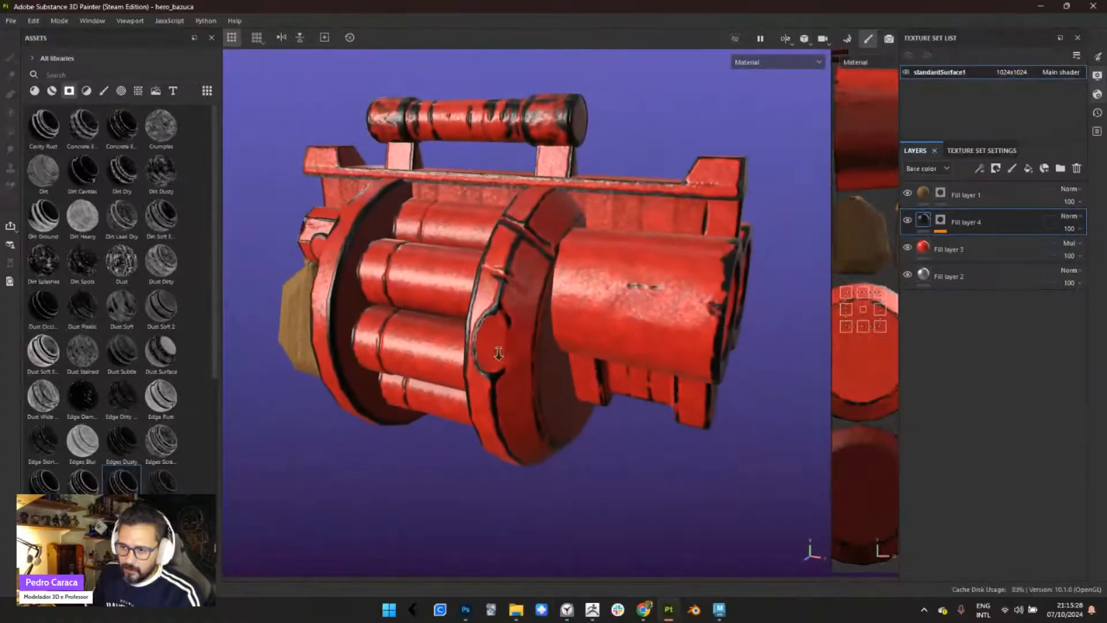
- Open the texture export settings to review them, and close them without exporting
left_click(11, 21)
left_click(65, 203)
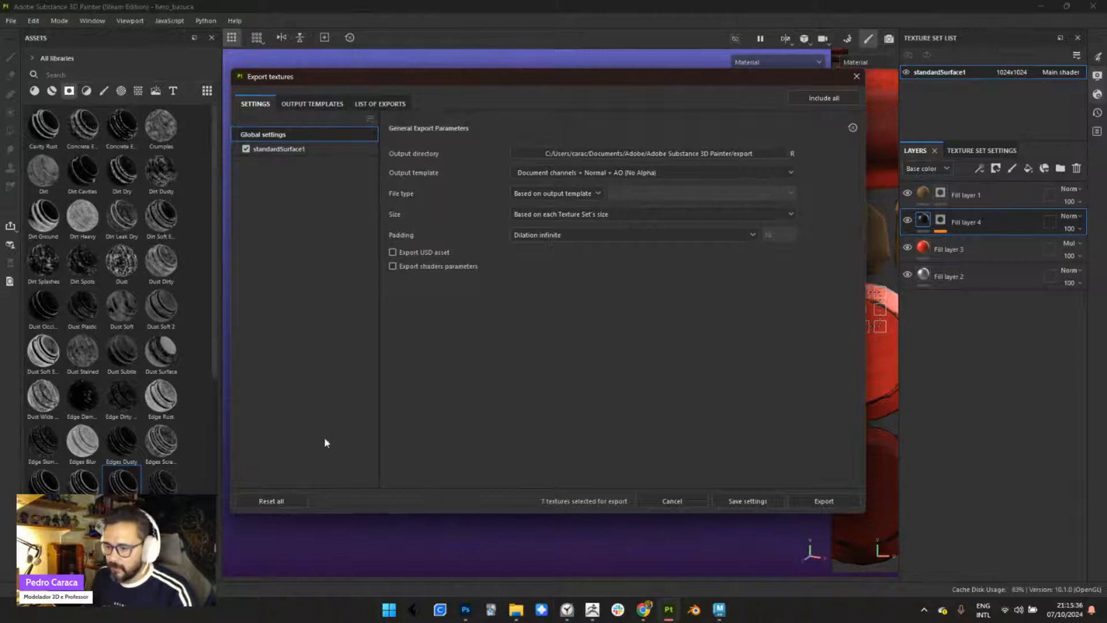
left_click(856, 76)
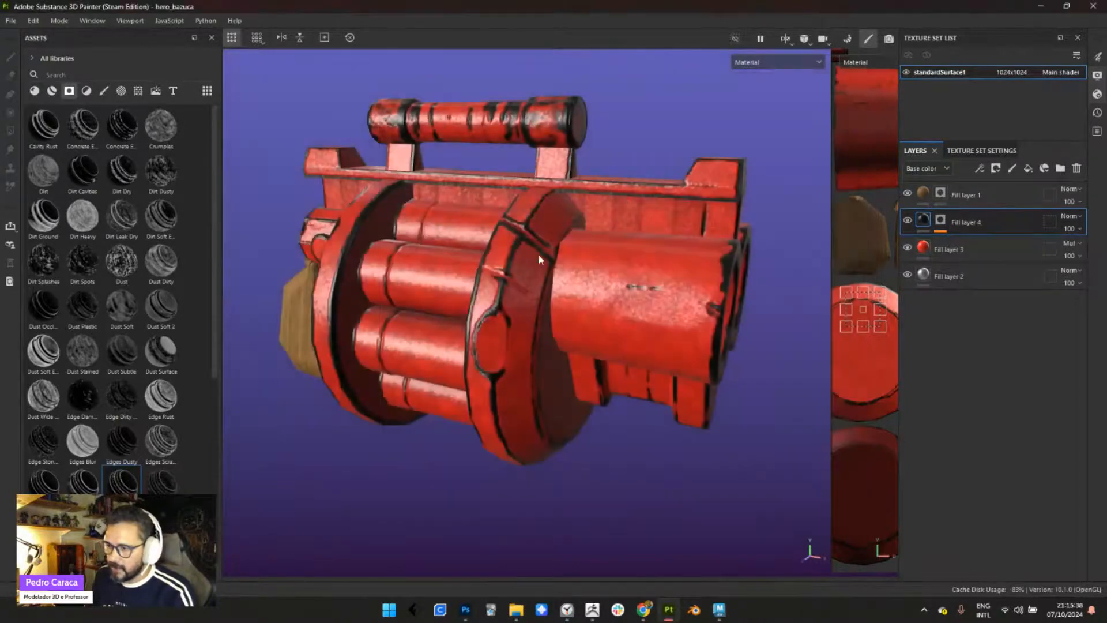